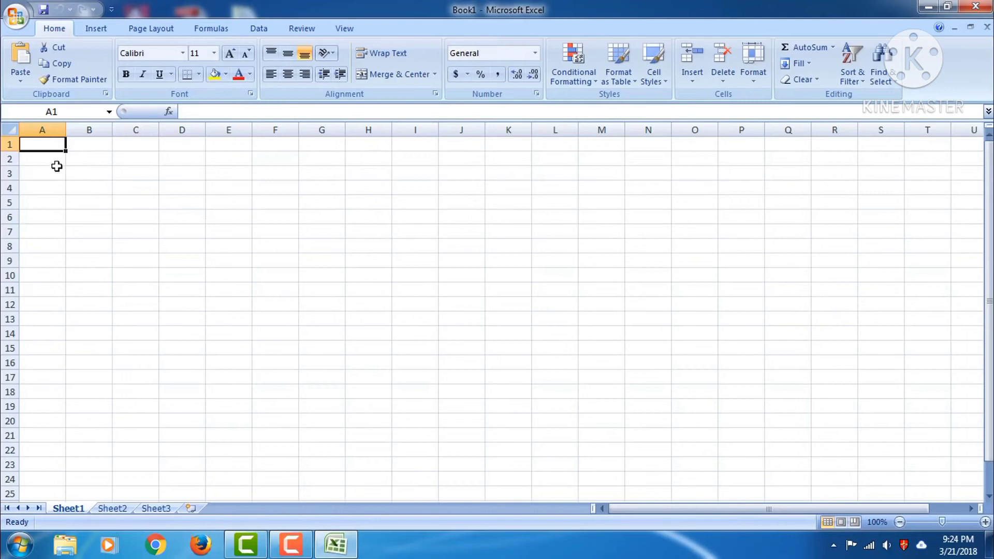
Merge the block A1:L3 into one cell using Merge Cells
{"action": "left_click_drag", "start_coordinate": [44, 143], "coordinate": [574, 165]}
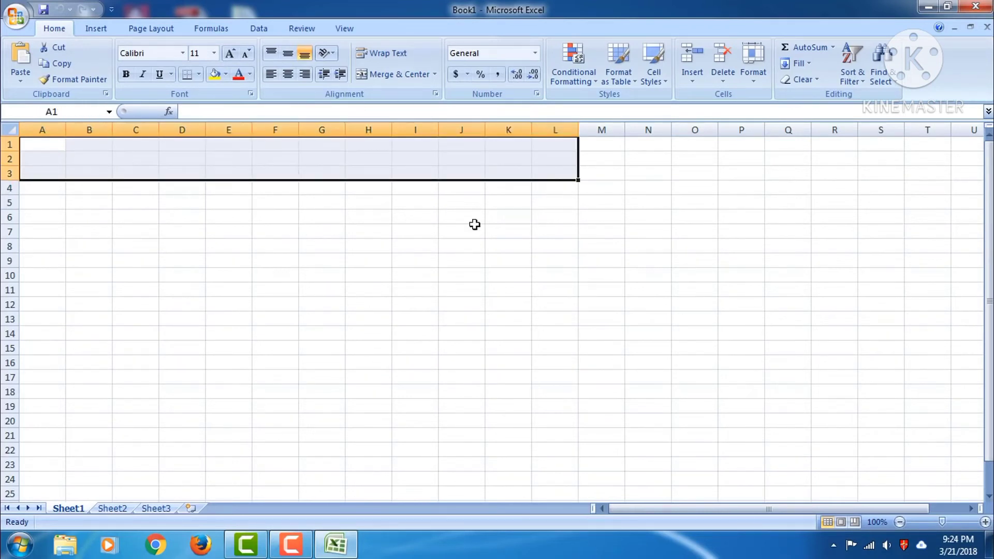
{"action": "left_click", "coordinate": [434, 74]}
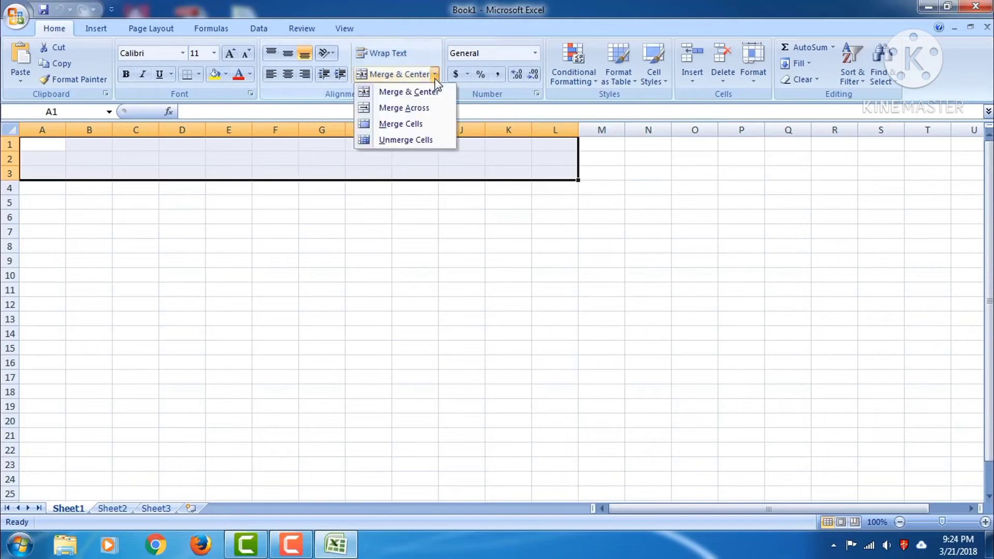
{"action": "left_click", "coordinate": [402, 126]}
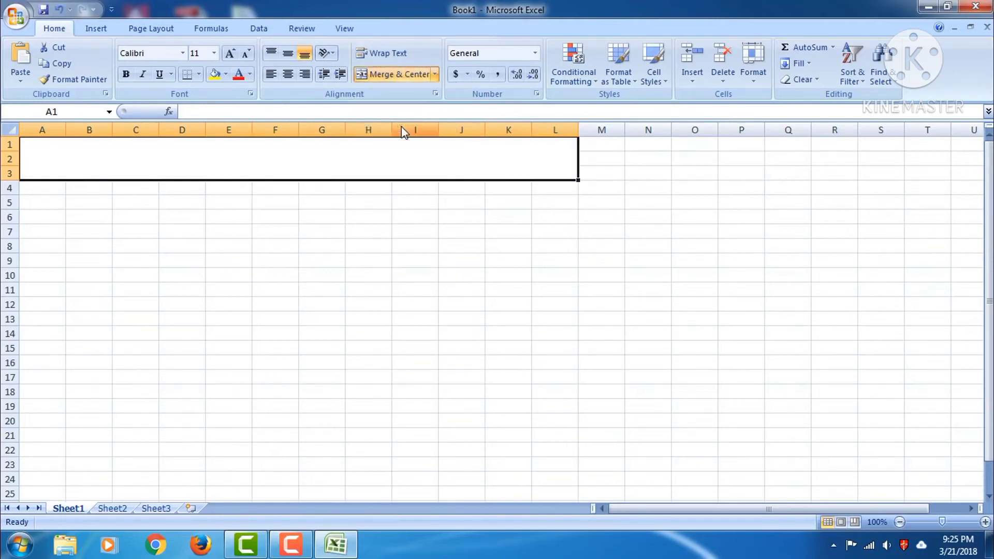
Type SALARY LIMITED COMPANY into the merged title cell
{"action": "double_click", "coordinate": [217, 158]}
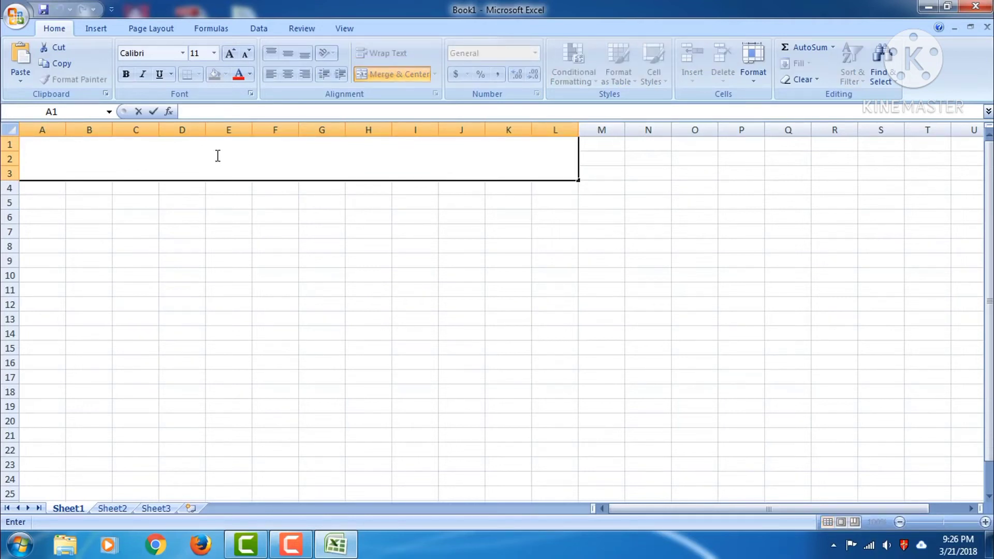
{"action": "type", "text": "SALARY LIMITED COMPANY"}
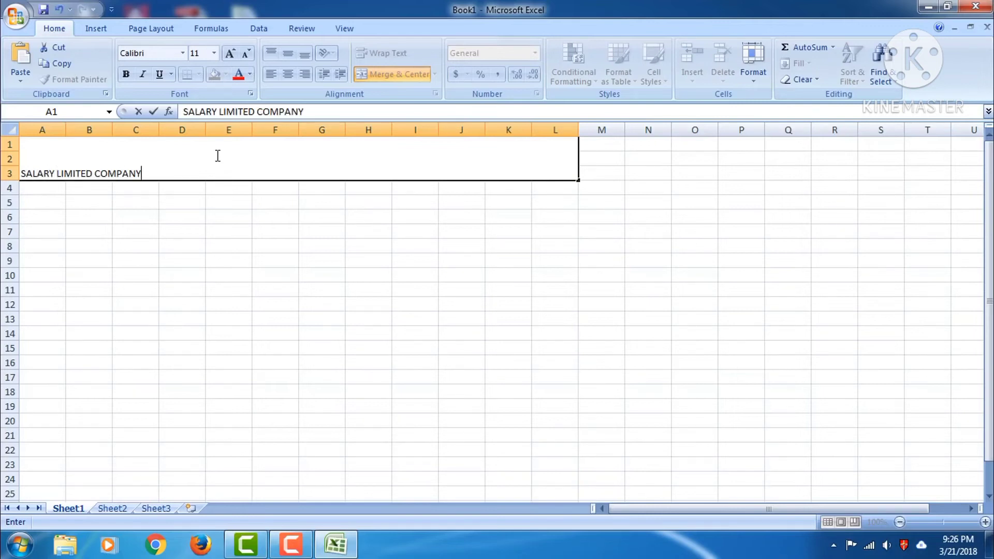
{"action": "key", "text": "shift+Left"}
{"action": "key", "text": "shift+Left"}
{"action": "key", "text": "shift+Left"}
{"action": "key", "text": "shift+Left"}
{"action": "key", "text": "shift+Left"}
{"action": "key", "text": "shift+Left"}
{"action": "key", "text": "shift+Left"}
{"action": "key", "text": "shift+Left"}
{"action": "key", "text": "shift+Left"}
{"action": "key", "text": "shift+Left"}
{"action": "key", "text": "shift+Left"}
{"action": "key", "text": "shift+Left"}
{"action": "key", "text": "shift+Left"}
{"action": "key", "text": "shift+Left"}
{"action": "key", "text": "shift+Left"}
{"action": "key", "text": "shift+Left"}
{"action": "key", "text": "shift+Left"}
{"action": "key", "text": "shift+Left"}
{"action": "key", "text": "shift+Left"}
{"action": "key", "text": "shift+Left"}
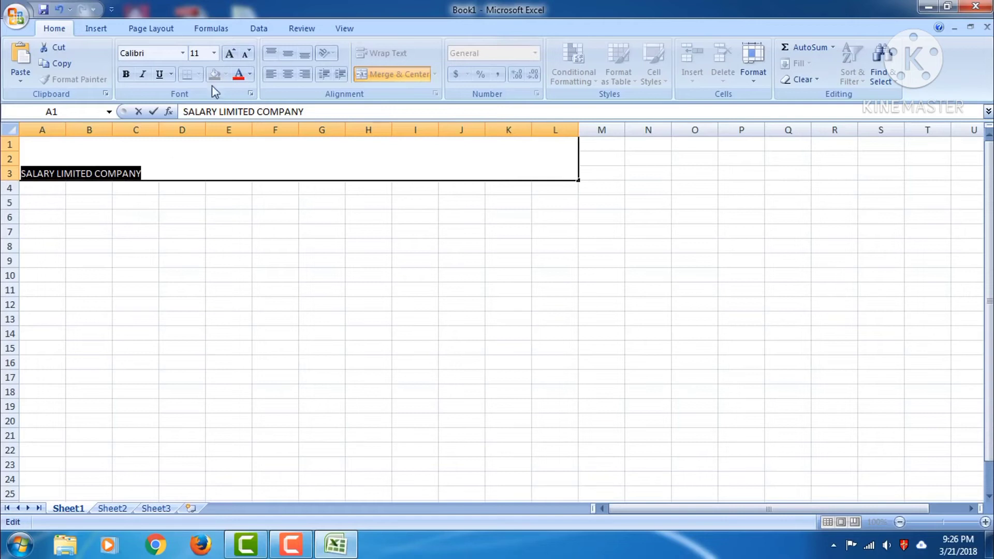
{"action": "left_click", "coordinate": [181, 274]}
Centre the title horizontally and vertically within the merged block
{"action": "left_click", "coordinate": [140, 173]}
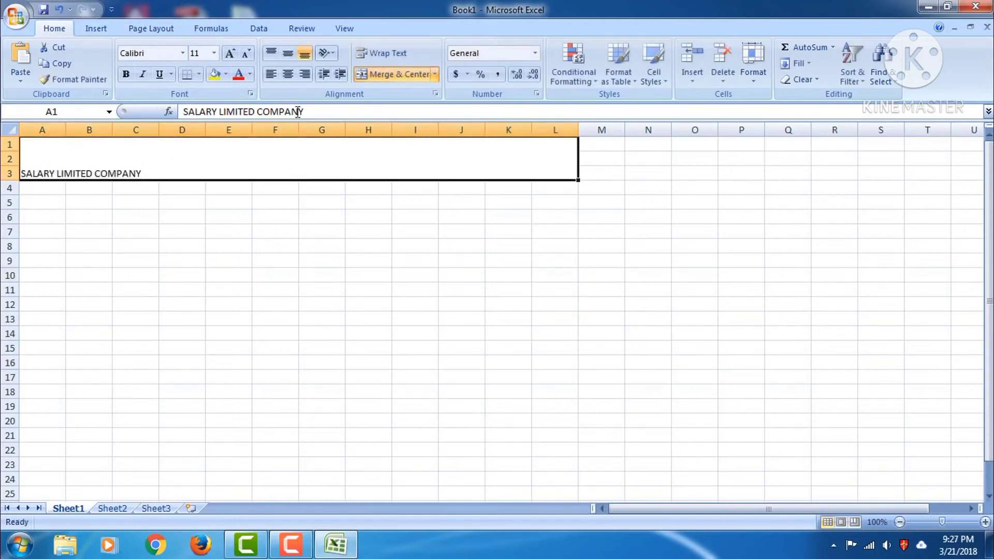
{"action": "left_click", "coordinate": [184, 202]}
{"action": "left_click", "coordinate": [140, 168]}
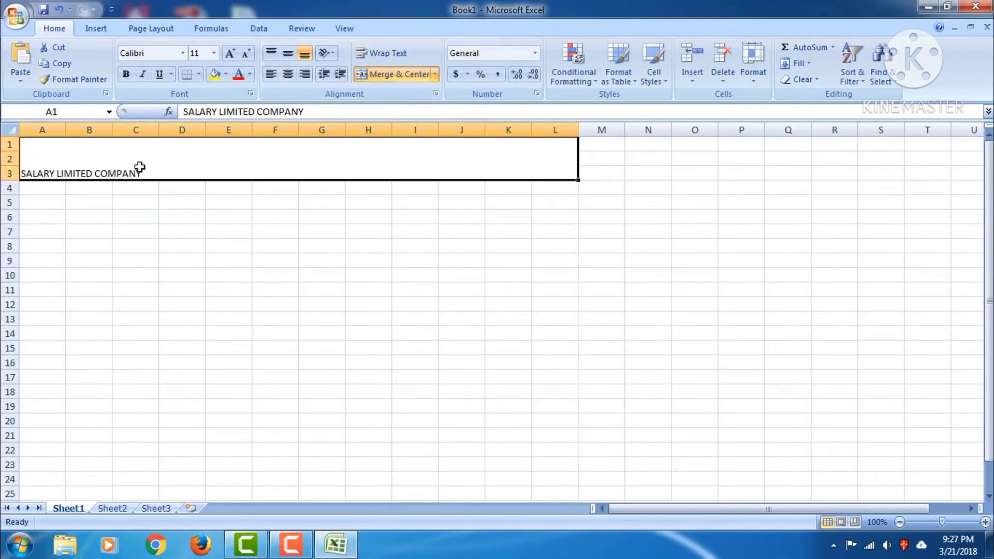
{"action": "left_click", "coordinate": [287, 74]}
{"action": "left_click", "coordinate": [288, 54]}
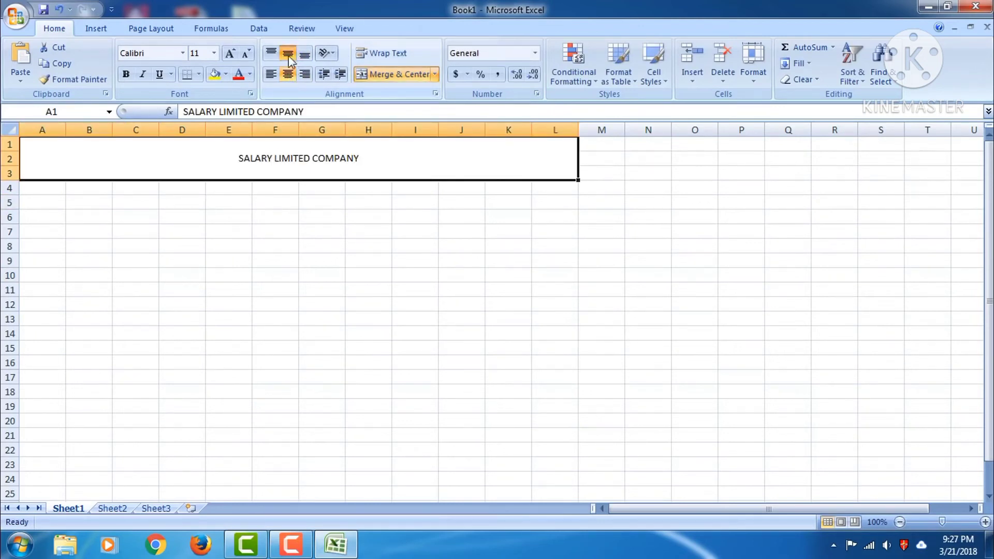
{"action": "double_click", "coordinate": [334, 156]}
{"action": "left_click_drag", "start_coordinate": [359, 158], "coordinate": [235, 156]}
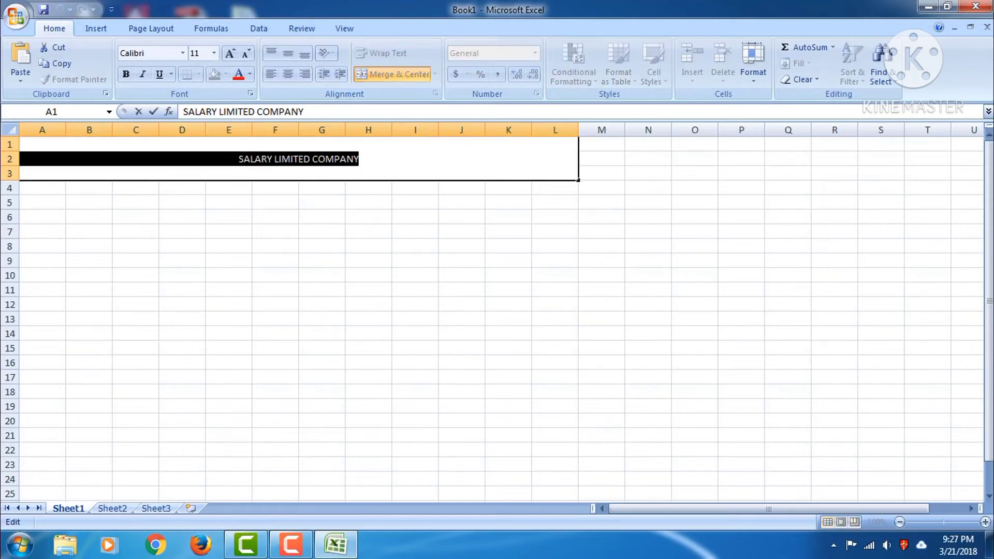
Format the title as 48-point bold, italic, underlined green text
{"action": "left_click", "coordinate": [214, 53]}
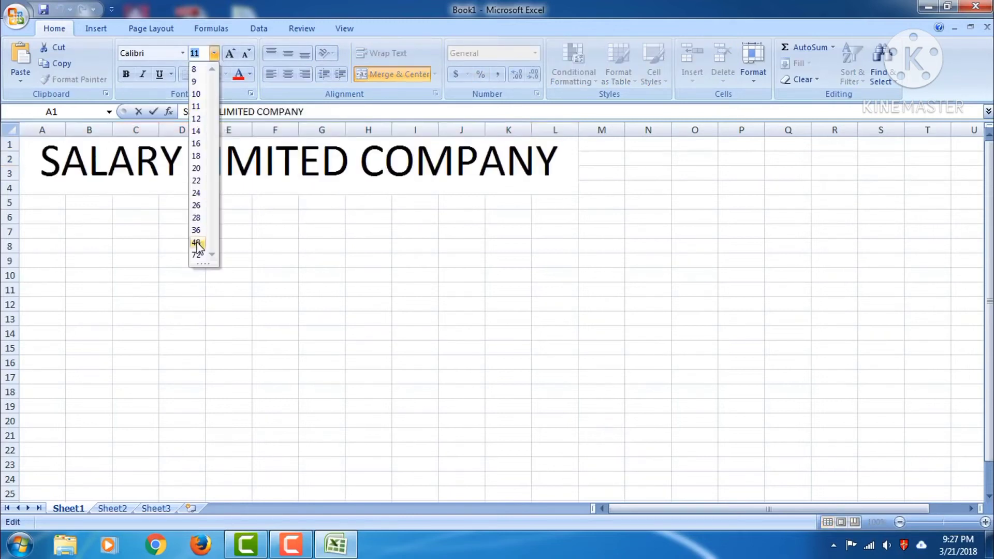
{"action": "left_click", "coordinate": [196, 243]}
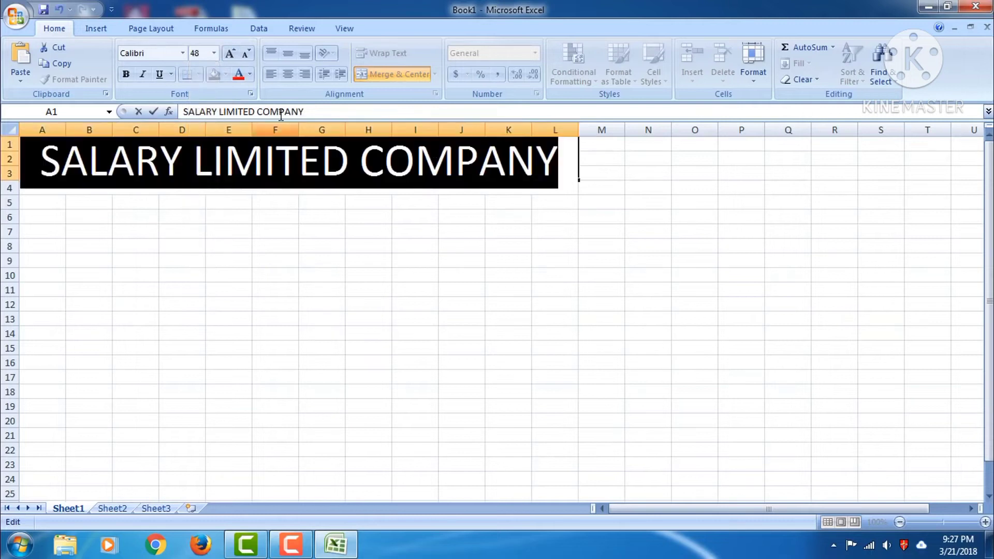
{"action": "left_click", "coordinate": [126, 74]}
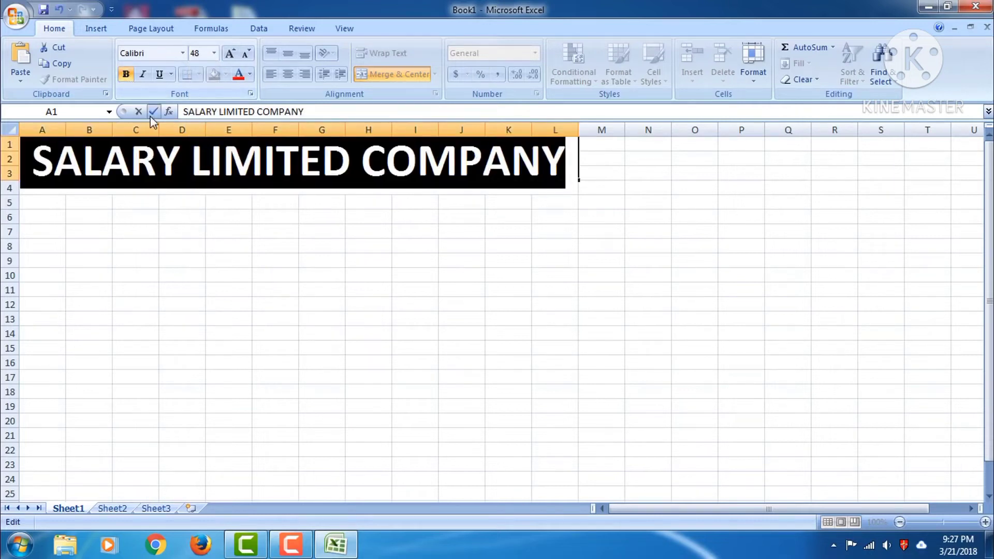
{"action": "left_click", "coordinate": [142, 74]}
{"action": "left_click", "coordinate": [161, 74]}
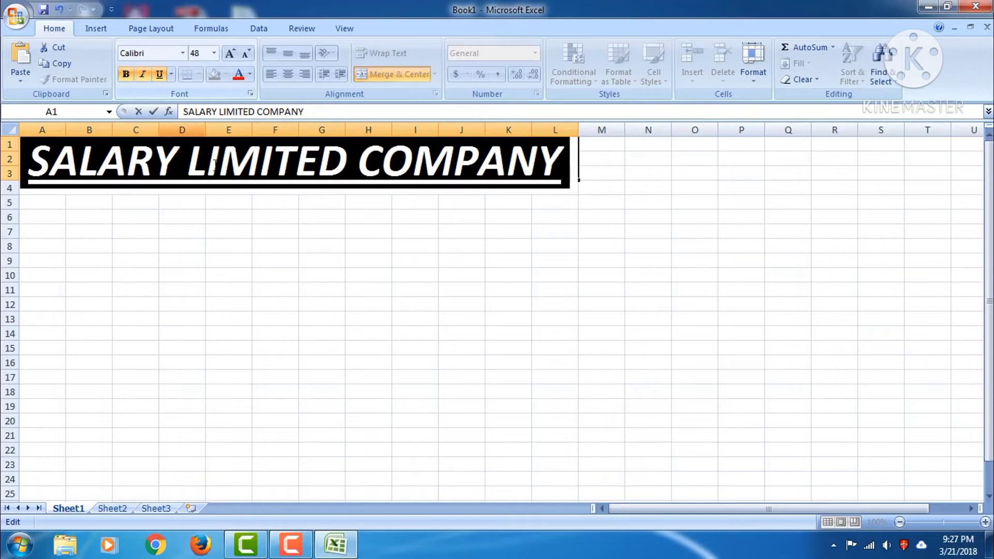
{"action": "left_click", "coordinate": [250, 74]}
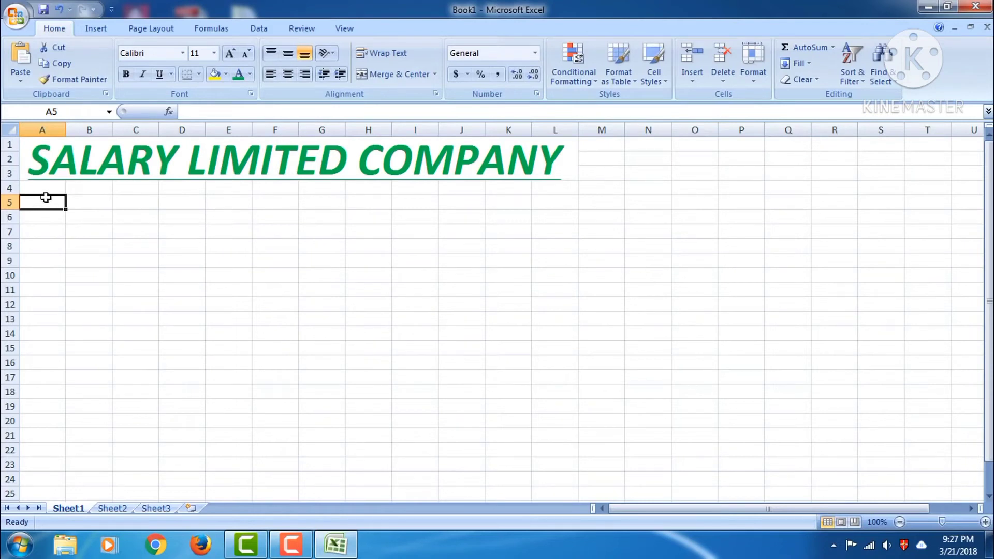
Enter headers SN., NAME, SALARY and WORKING DAY in A5:D5, widening column D
{"action": "type", "text": "sN"}
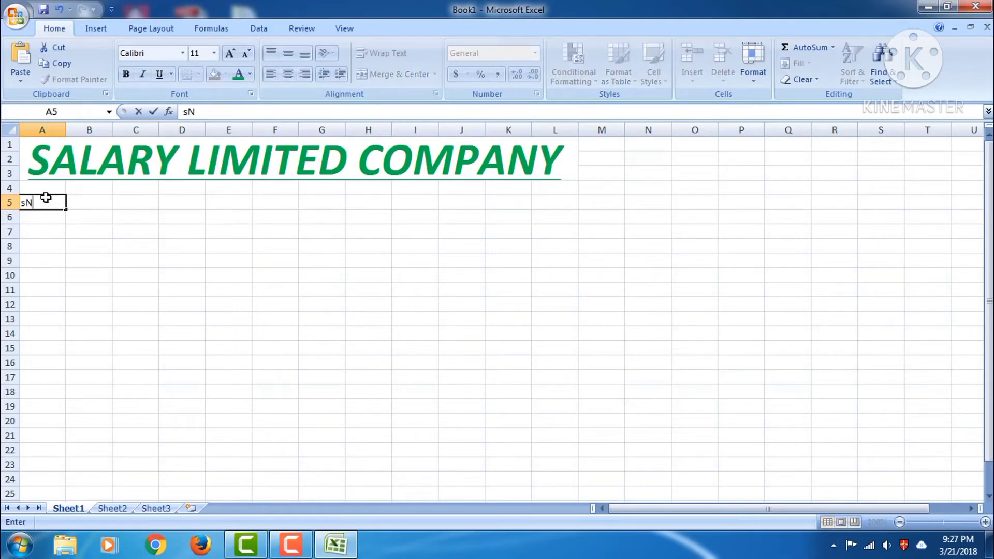
{"action": "type", "text": "N."}
{"action": "left_click", "coordinate": [85, 201]}
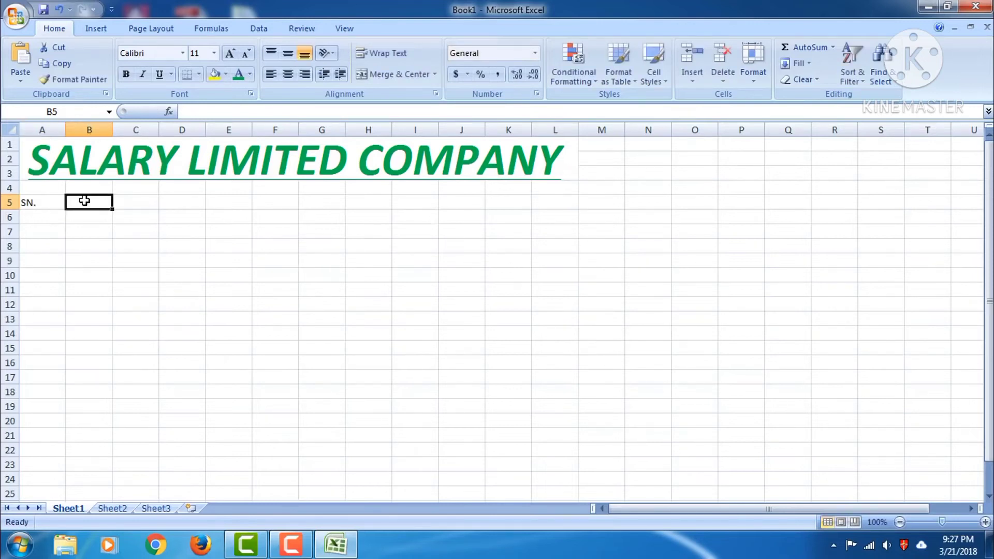
{"action": "type", "text": "NAME"}
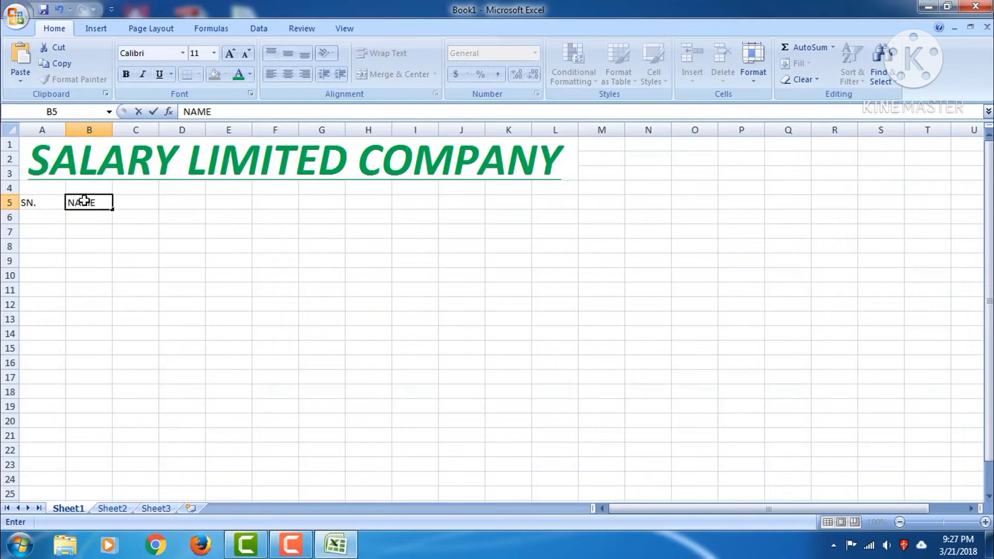
{"action": "key", "text": "Tab"}
{"action": "type", "text": "SA"}
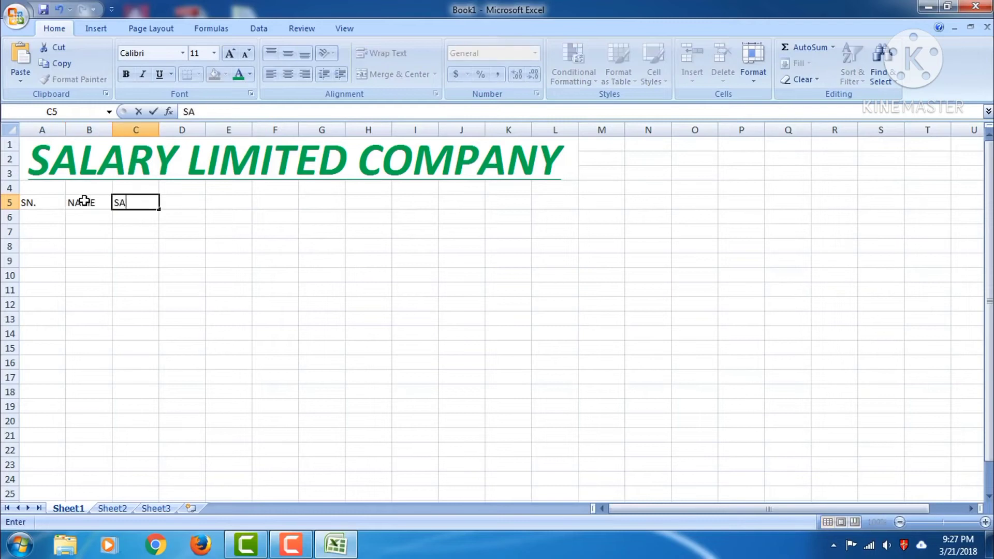
{"action": "type", "text": "LARY"}
{"action": "key", "text": "Tab"}
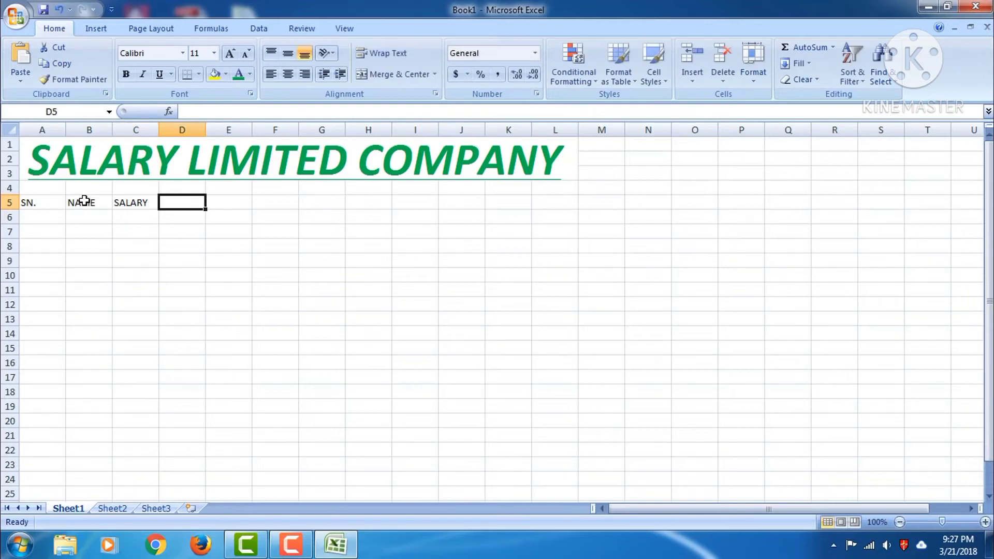
{"action": "type", "text": "WORKING DAY"}
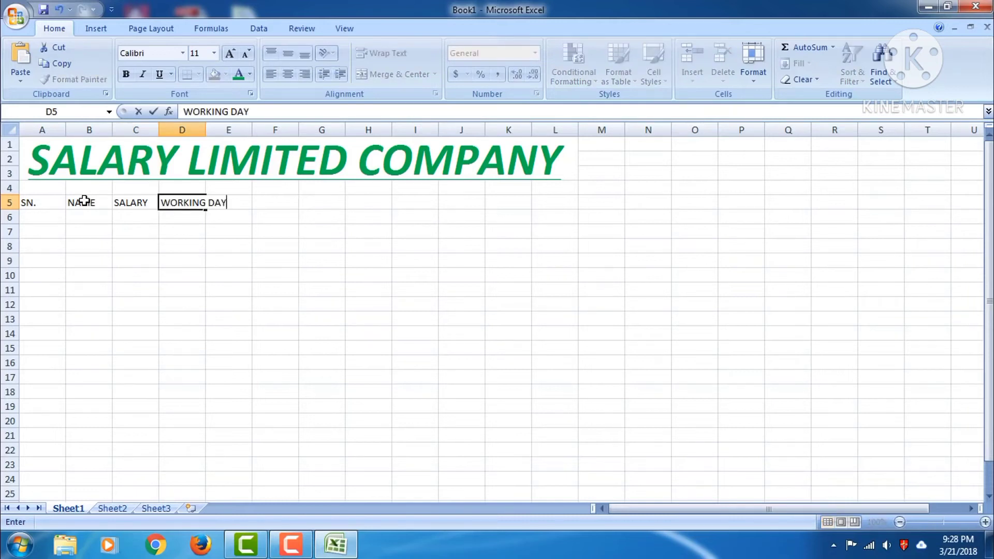
{"action": "left_click", "coordinate": [193, 219]}
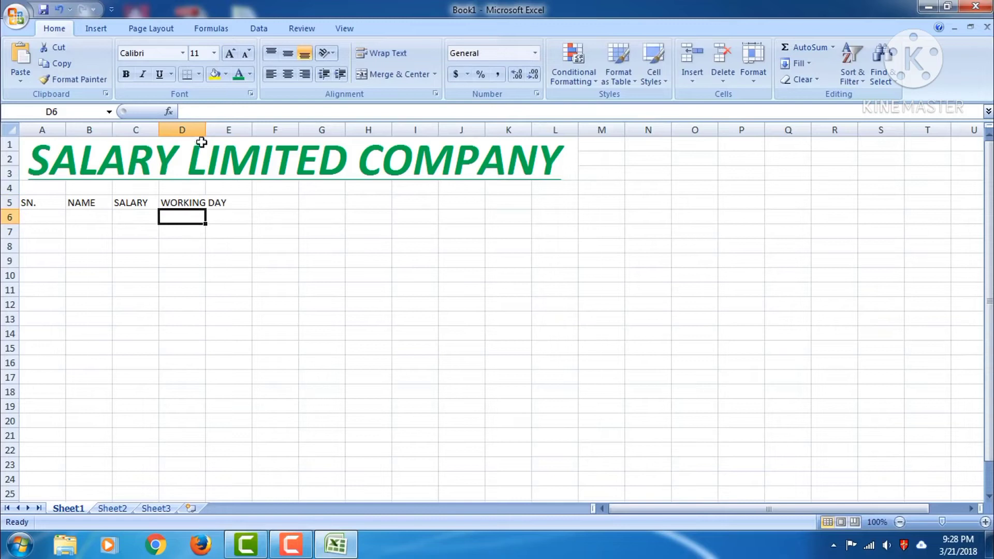
{"action": "left_click_drag", "start_coordinate": [205, 125], "coordinate": [233, 129]}
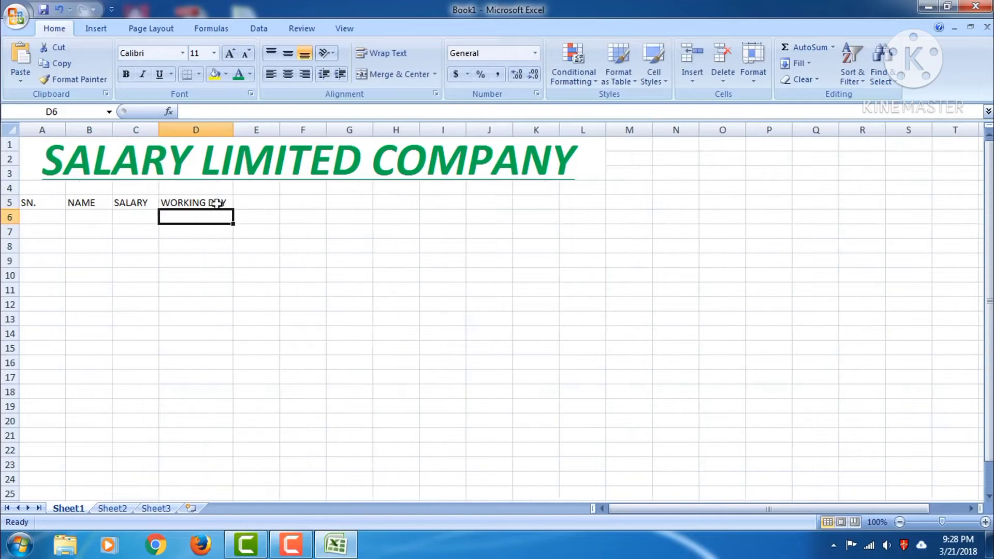
{"action": "left_click", "coordinate": [217, 202]}
Add WORKING DAY AMT. in E5 and OVER TIME in F5, widening columns E and F
{"action": "left_click", "coordinate": [245, 204]}
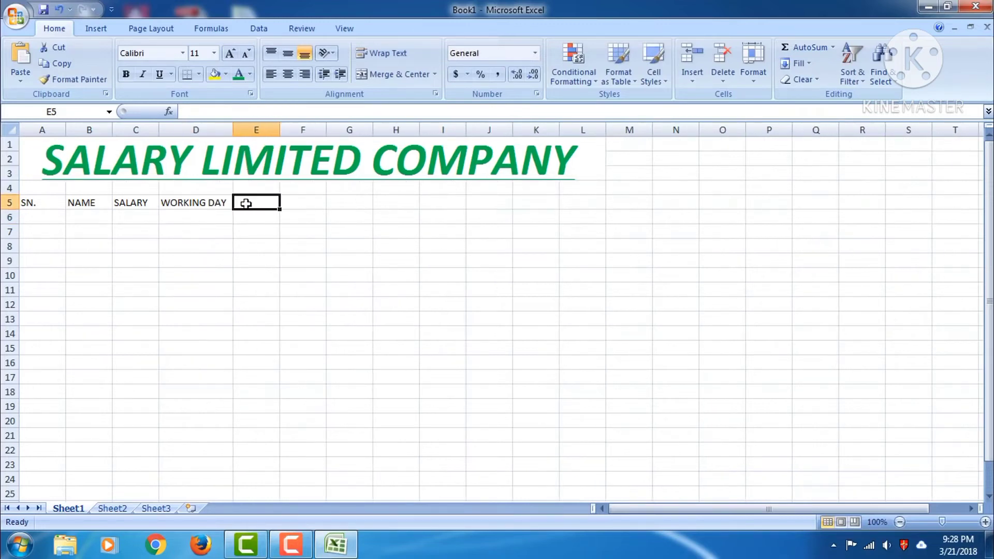
{"action": "type", "text": "AMT."}
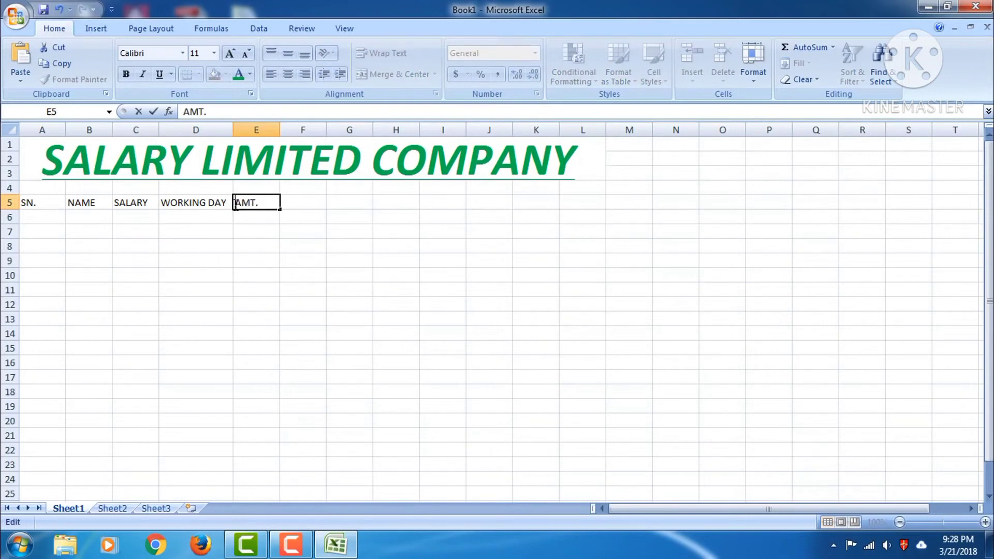
{"action": "type", "text": "WORKING DAY"}
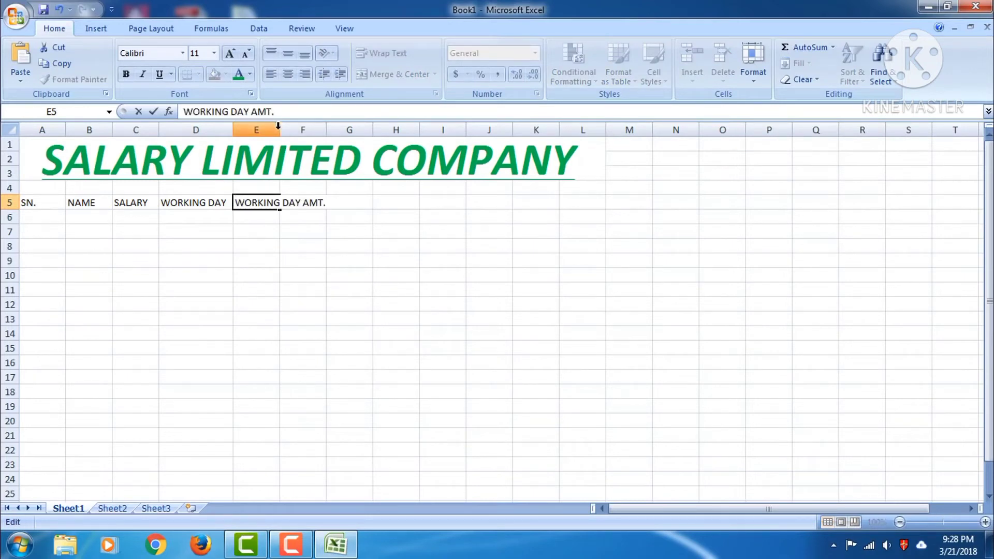
{"action": "left_click", "coordinate": [262, 231]}
{"action": "left_click_drag", "start_coordinate": [280, 129], "coordinate": [329, 128]}
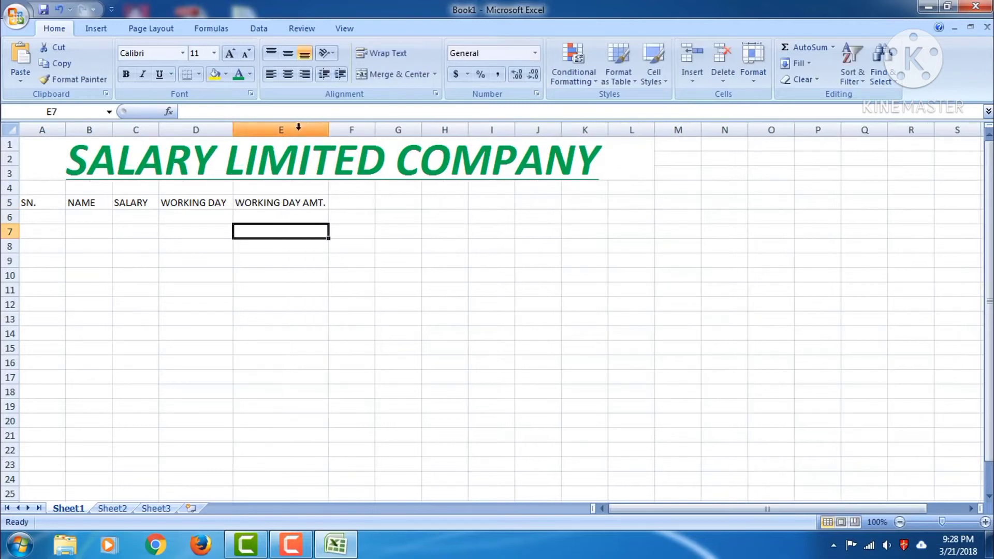
{"action": "left_click", "coordinate": [347, 203]}
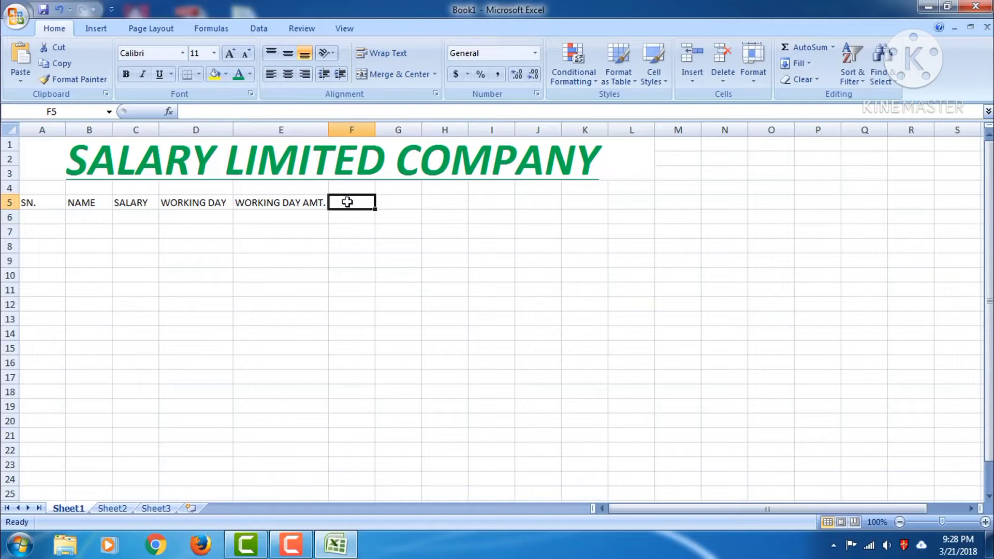
{"action": "type", "text": "OVER TIME"}
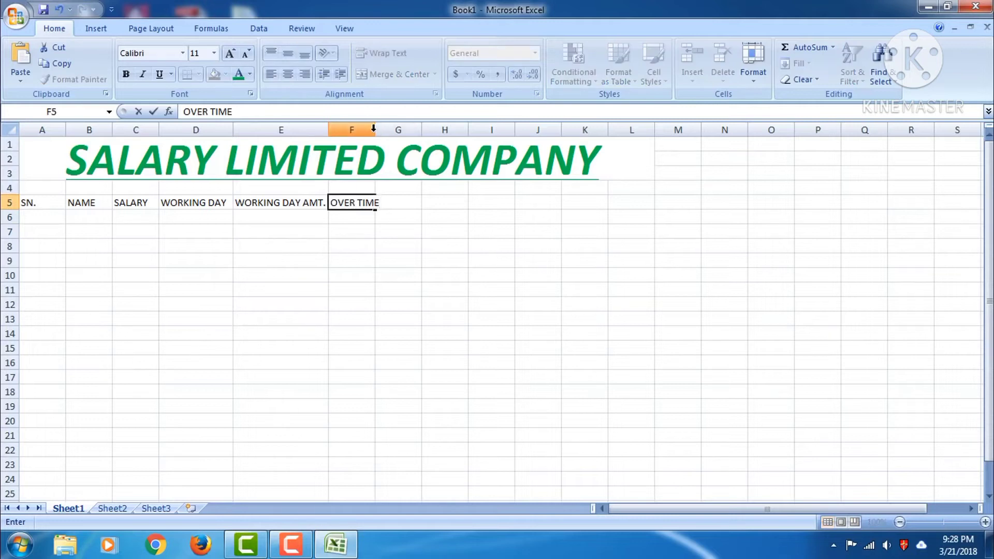
{"action": "left_click", "coordinate": [388, 218]}
{"action": "left_click", "coordinate": [357, 199]}
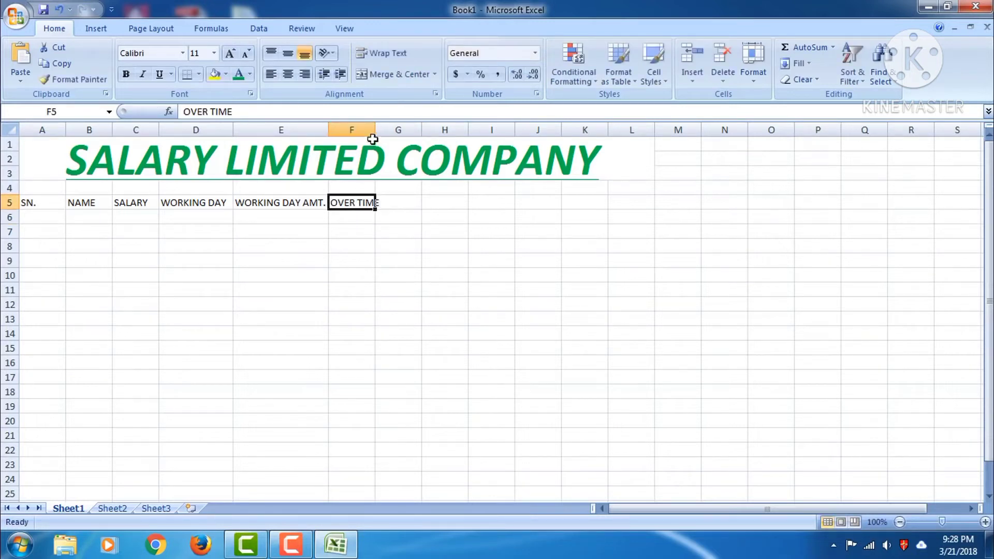
{"action": "left_click_drag", "start_coordinate": [377, 128], "coordinate": [464, 129]}
{"action": "left_click", "coordinate": [402, 204]}
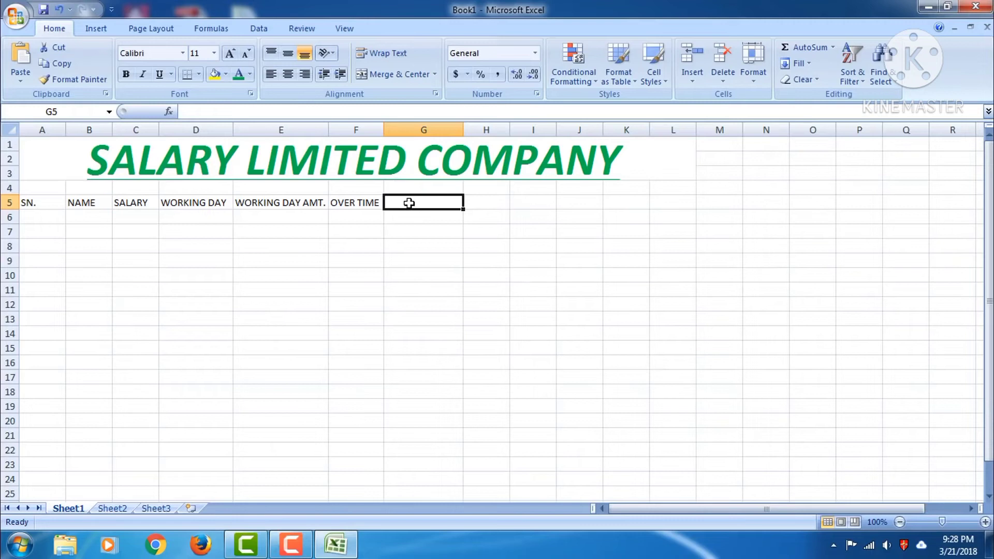
Add headers OVERTIME DAY, OVERTIME AMOUNT and TOTAL AMT., widening columns H and I
{"action": "type", "text": "OVERTIME DAY"}
{"action": "left_click", "coordinate": [487, 200]}
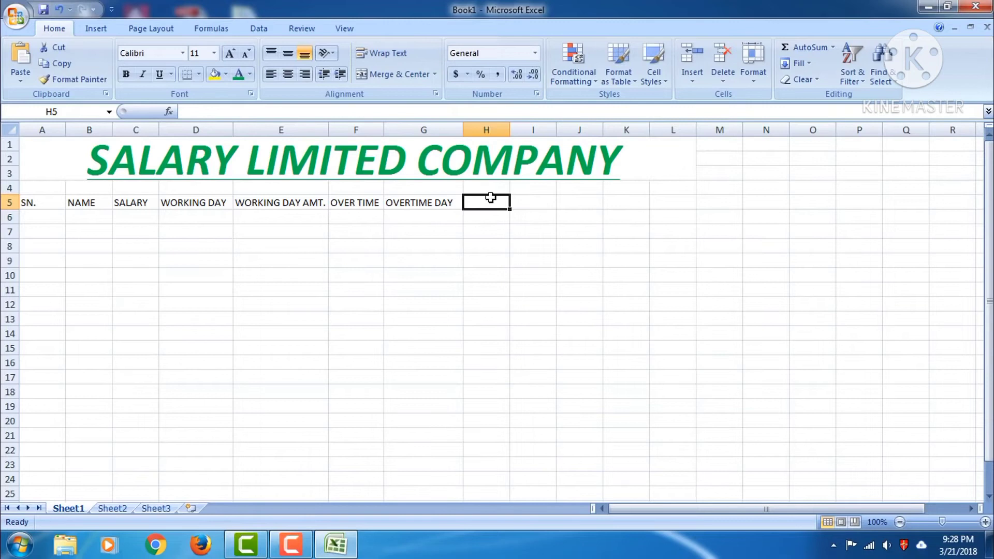
{"action": "type", "text": "OVERTIME AMOUNT"}
{"action": "key", "text": "Return"}
{"action": "left_click", "coordinate": [497, 201]}
{"action": "left_click_drag", "start_coordinate": [511, 129], "coordinate": [559, 129]}
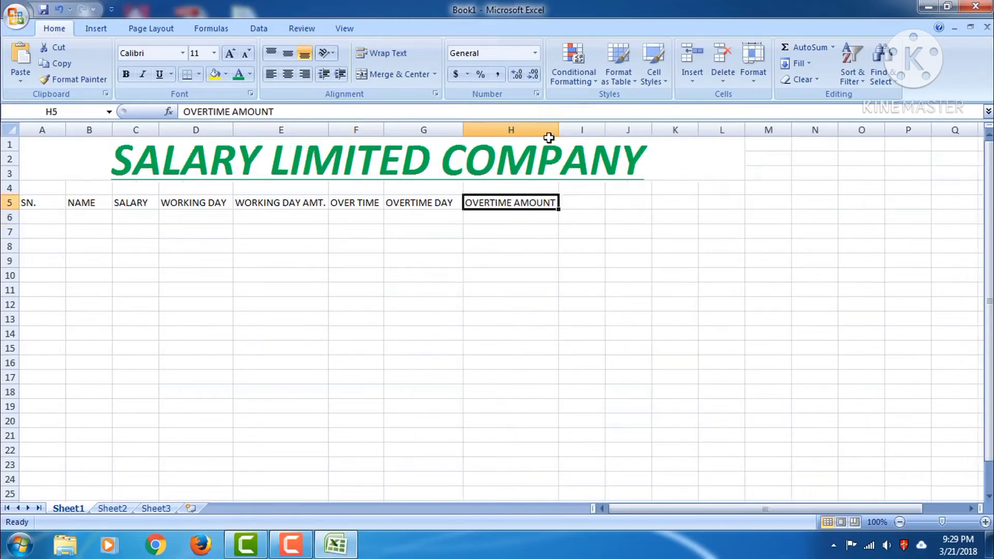
{"action": "left_click", "coordinate": [591, 204]}
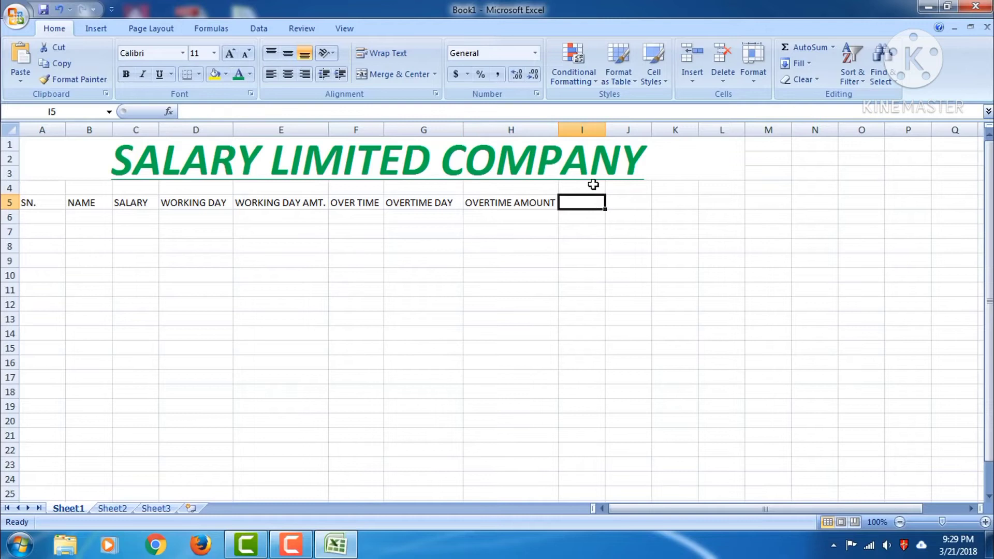
{"action": "type", "text": "TOTAL AMT."}
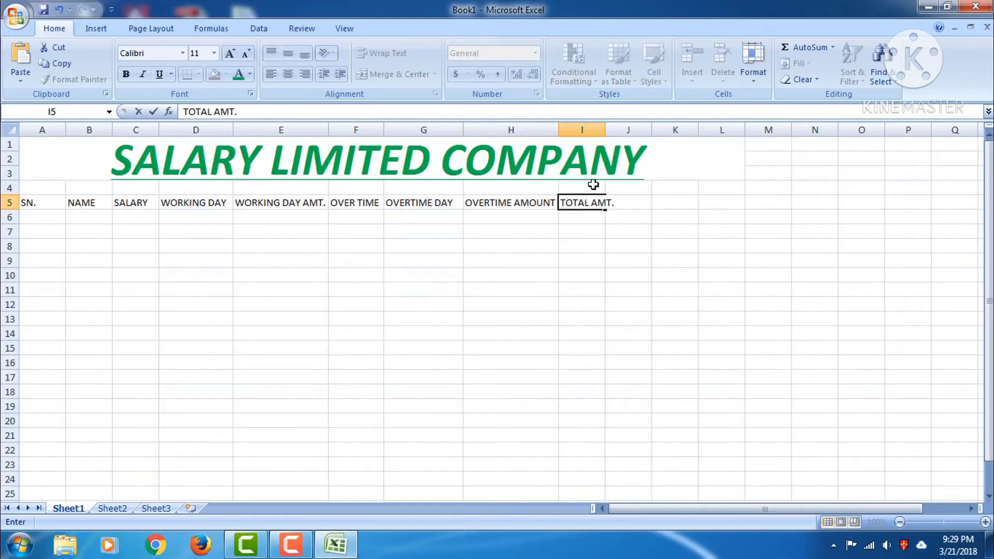
{"action": "left_click", "coordinate": [597, 216]}
{"action": "left_click", "coordinate": [591, 202]}
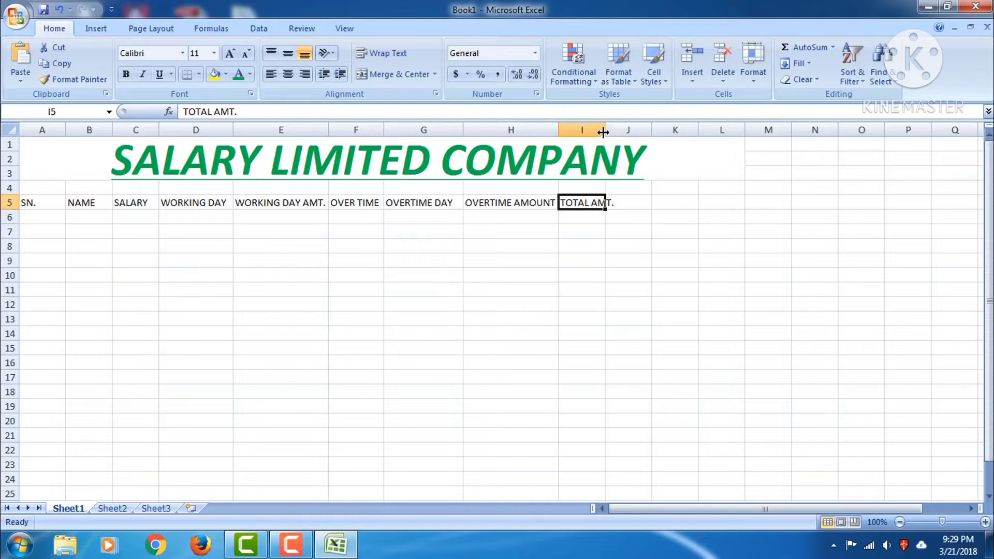
{"action": "left_click_drag", "start_coordinate": [605, 130], "coordinate": [623, 130]}
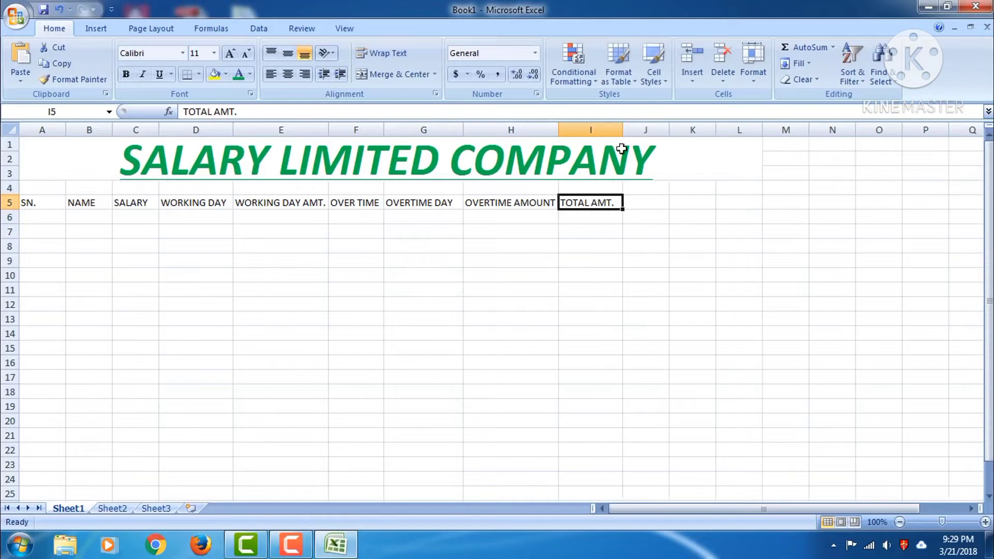
Add the E.S.I 1% header in J5, adjusting column J's width
{"action": "left_click_drag", "start_coordinate": [670, 131], "coordinate": [707, 133]}
{"action": "left_click", "coordinate": [646, 204]}
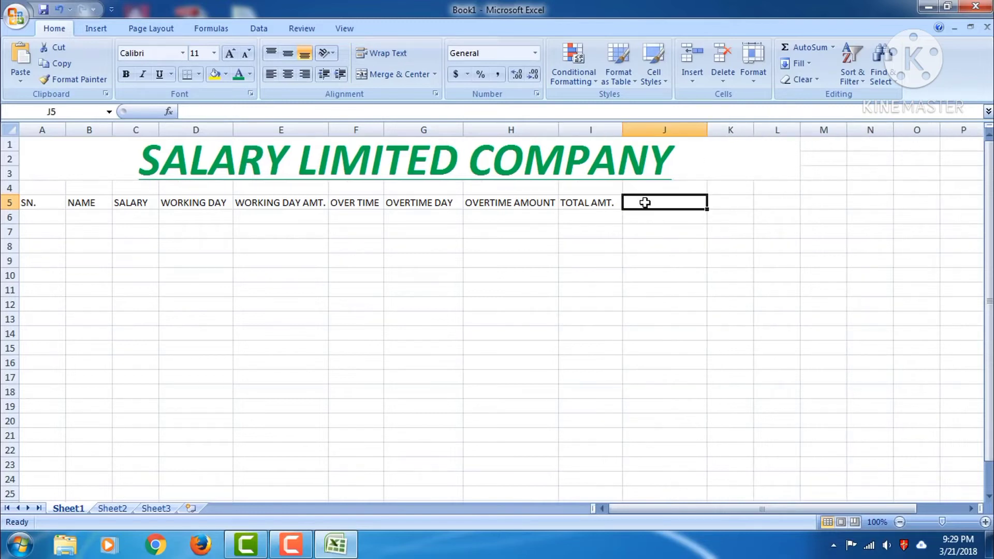
{"action": "type", "text": "E.S."}
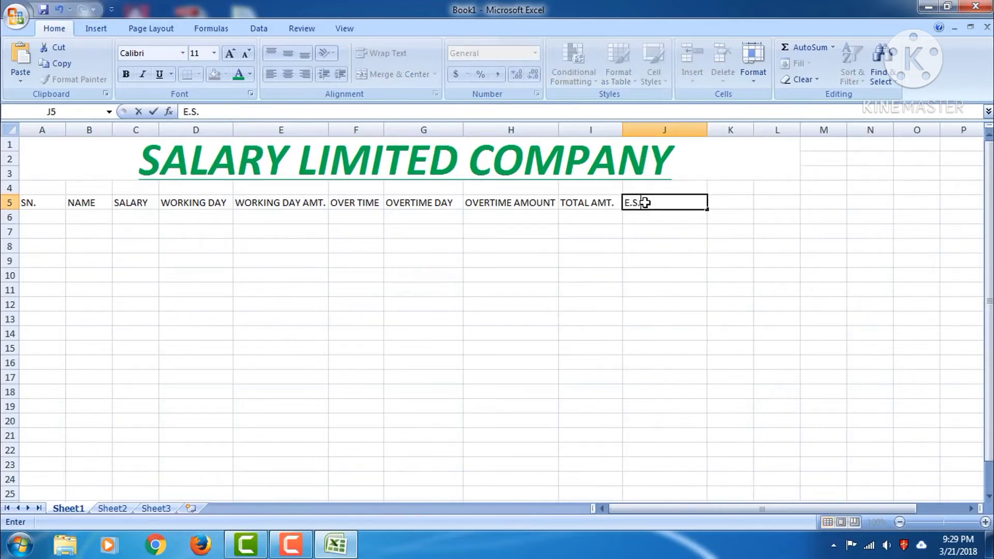
{"action": "type", "text": "I"}
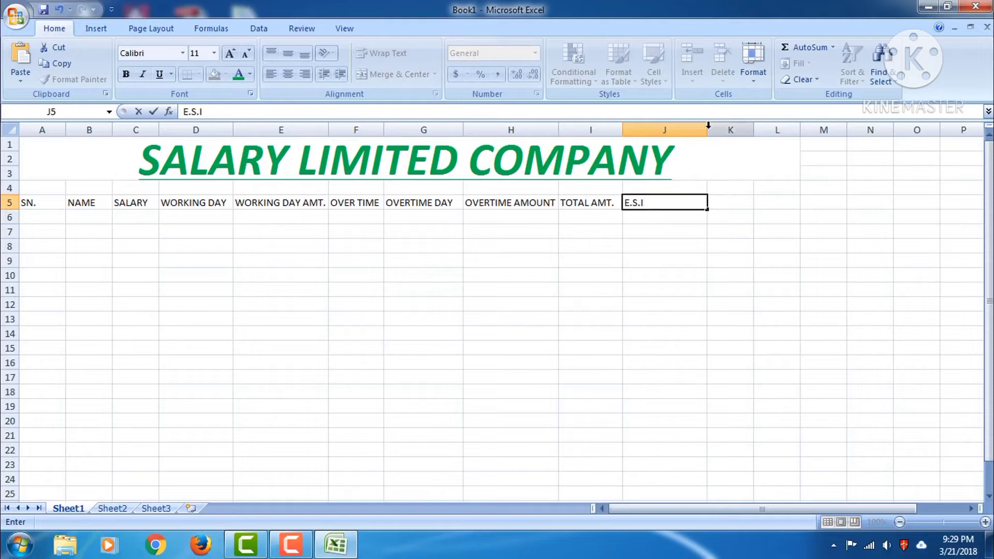
{"action": "key", "text": "Return"}
{"action": "left_click_drag", "start_coordinate": [707, 130], "coordinate": [669, 138]}
{"action": "left_click", "coordinate": [685, 205]}
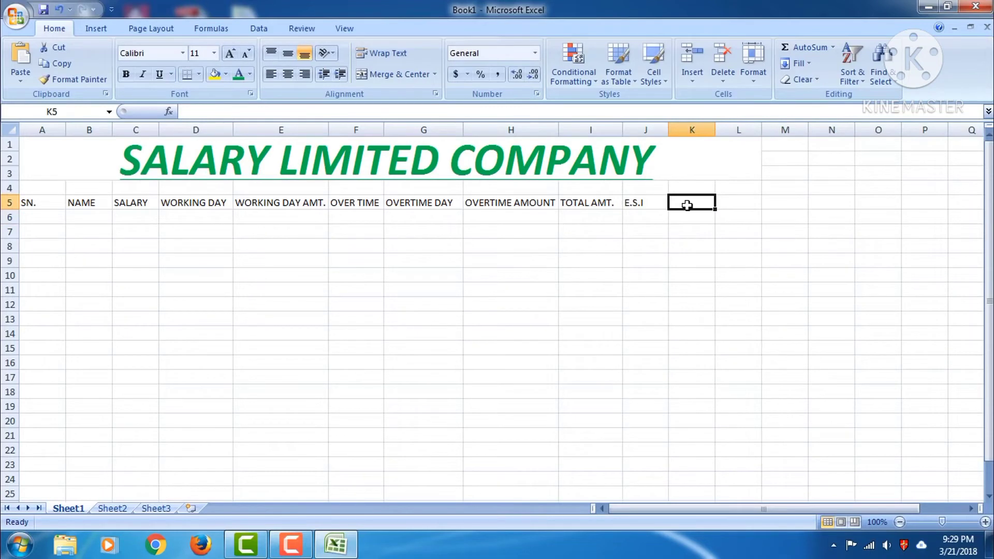
{"action": "double_click", "coordinate": [654, 204]}
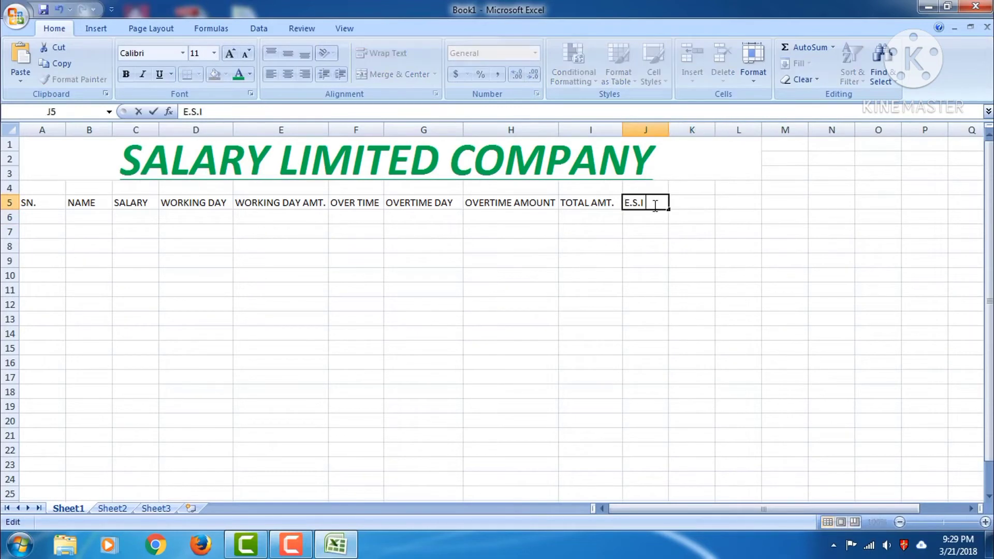
{"action": "type", "text": "1%"}
{"action": "key", "text": "BackSpace"}
{"action": "type", "text": "%"}
{"action": "left_click", "coordinate": [677, 202]}
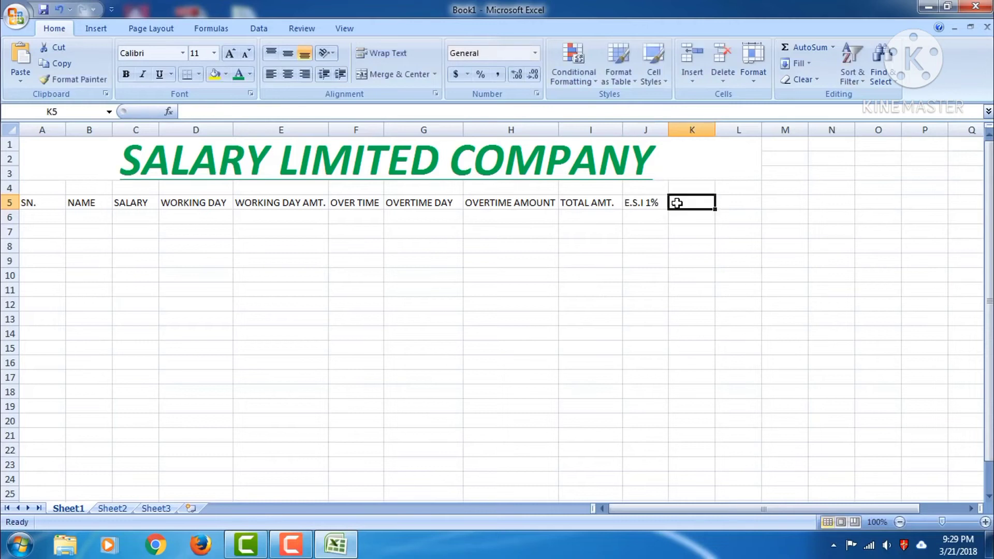
Add FUND 9% in K5 and GROSS TOTAL in L5, widening column L
{"action": "type", "text": "F"}
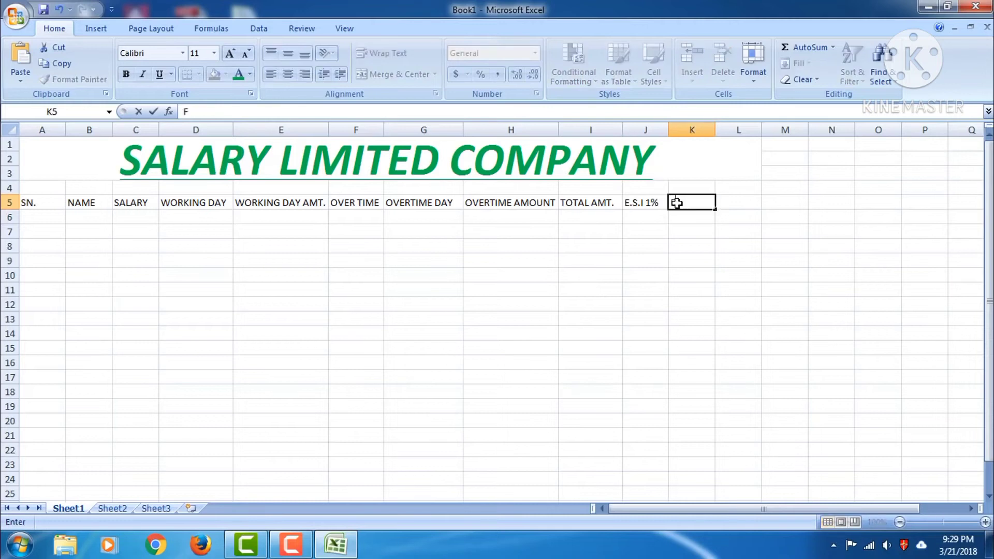
{"action": "type", "text": "UND 9%"}
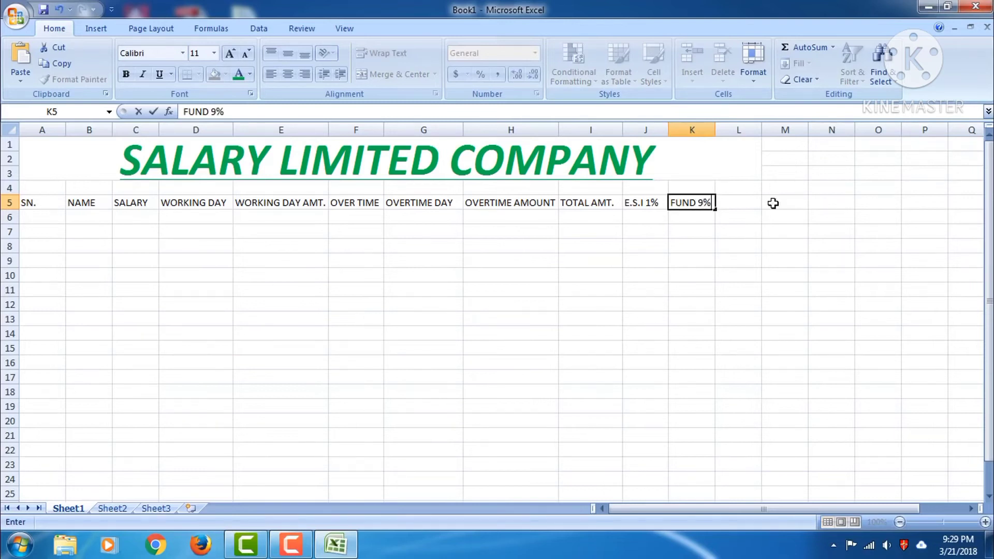
{"action": "left_click", "coordinate": [756, 200]}
{"action": "left_click_drag", "start_coordinate": [761, 130], "coordinate": [795, 133]}
{"action": "type", "text": "GROSS TOTAL"}
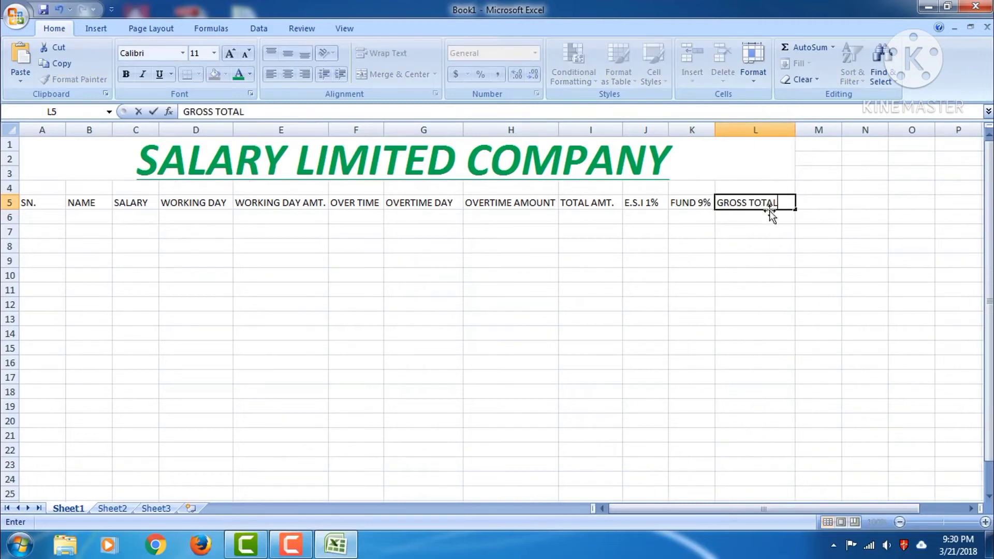
{"action": "left_click", "coordinate": [768, 214]}
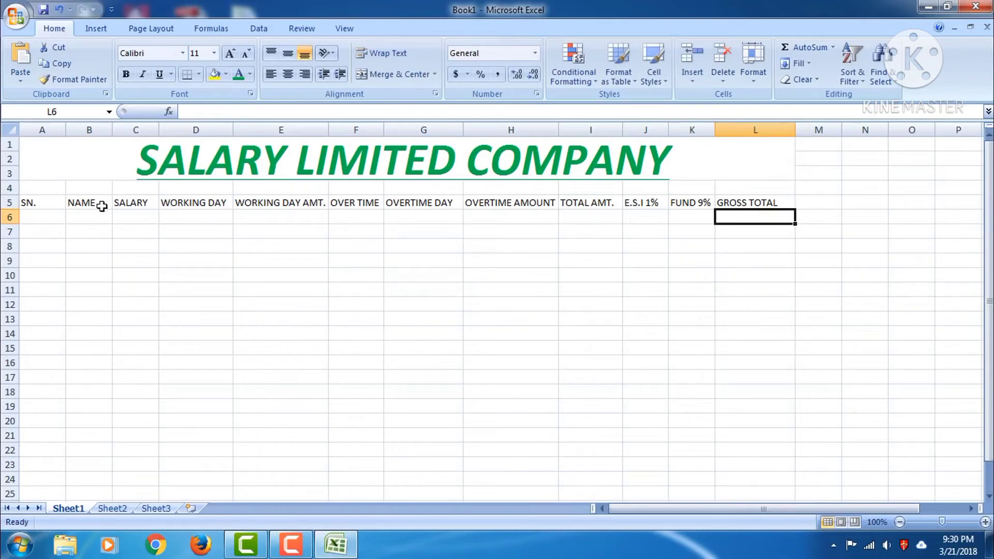
{"action": "left_click", "coordinate": [35, 217]}
Number column A from 1 to 14 in A6:A19 using a fill series
{"action": "type", "text": "1"}
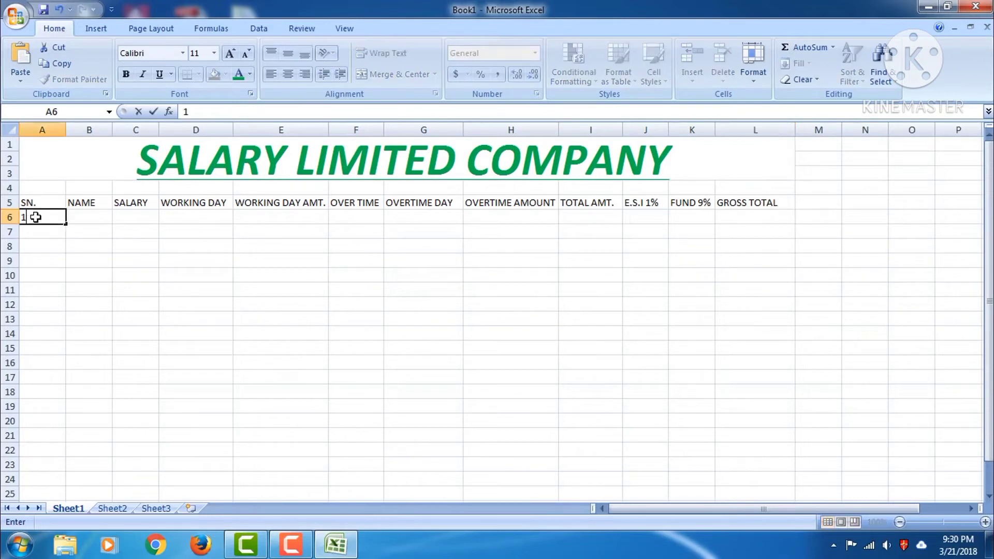
{"action": "left_click", "coordinate": [58, 220]}
{"action": "left_click_drag", "start_coordinate": [61, 221], "coordinate": [65, 410]}
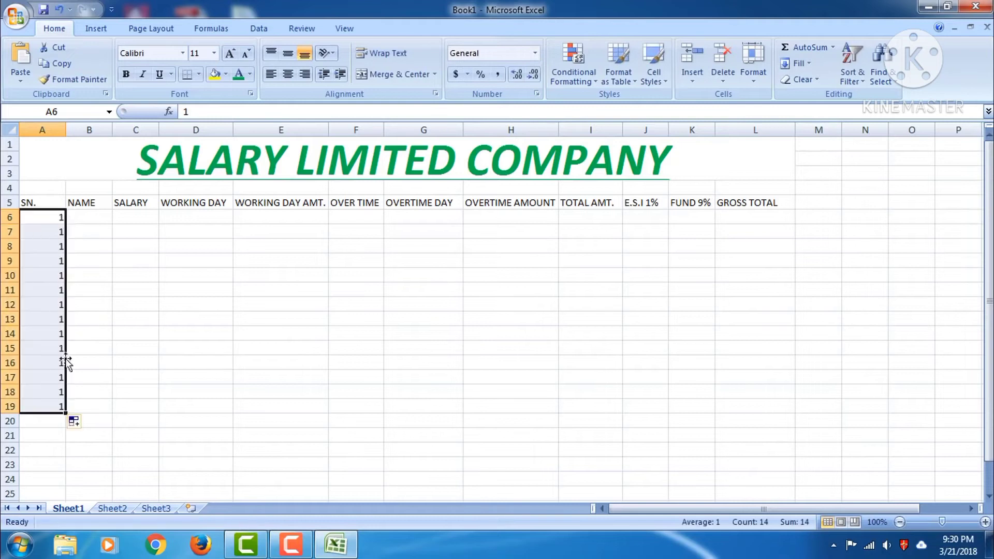
{"action": "left_click", "coordinate": [75, 422]}
{"action": "left_click", "coordinate": [109, 457]}
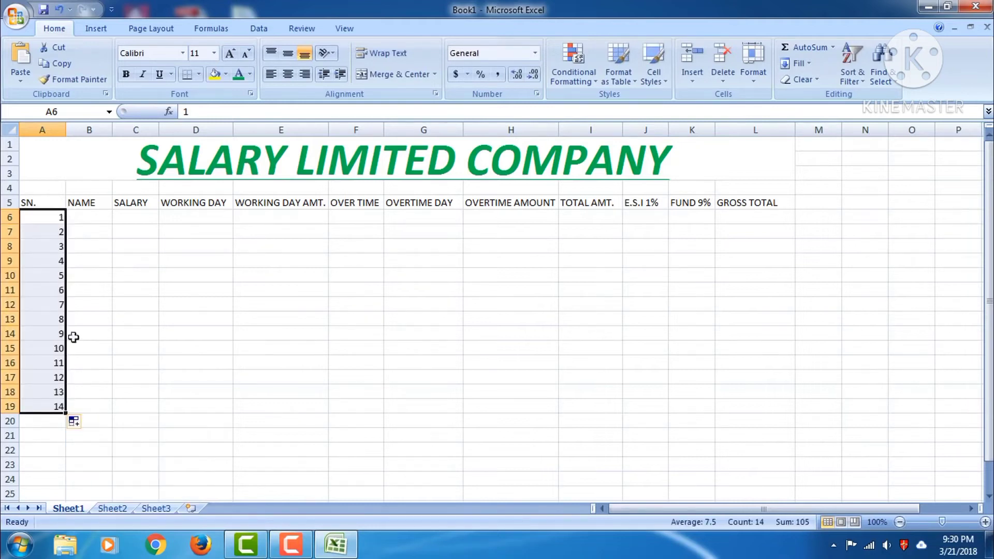
Enter the first employee's full name in B6, widening column B
{"action": "left_click", "coordinate": [85, 214]}
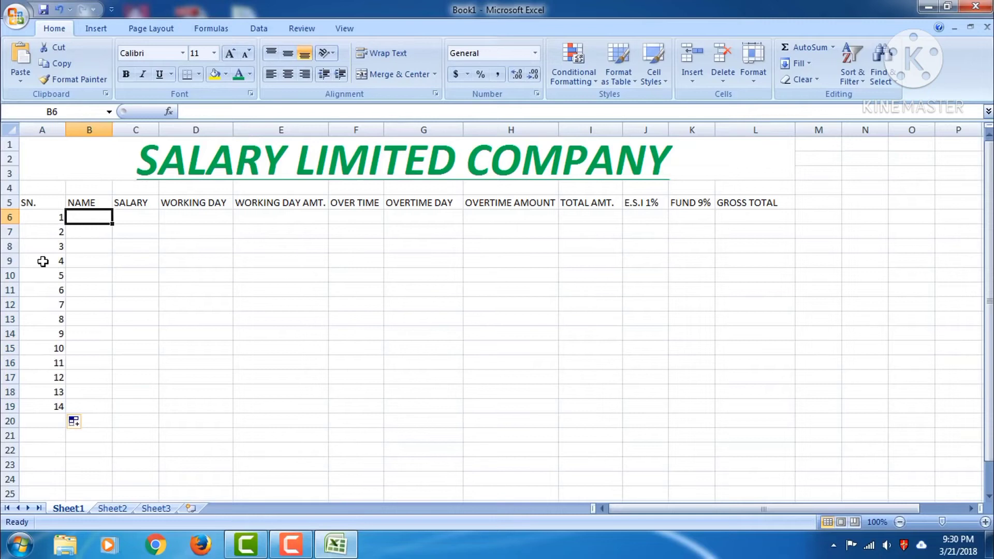
{"action": "type", "text": "CHANDAN"}
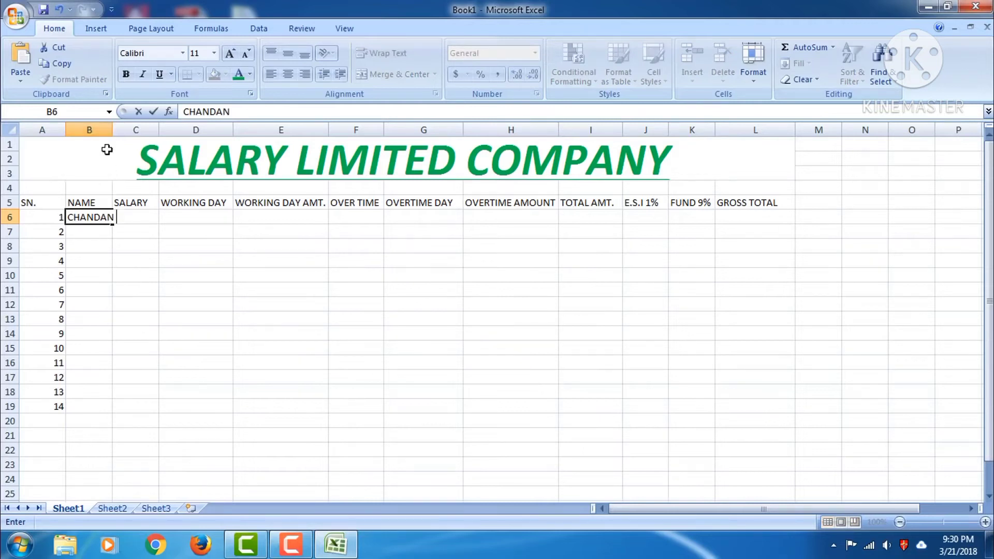
{"action": "left_click", "coordinate": [114, 247]}
{"action": "left_click_drag", "start_coordinate": [112, 130], "coordinate": [209, 137]}
{"action": "double_click", "coordinate": [136, 216]}
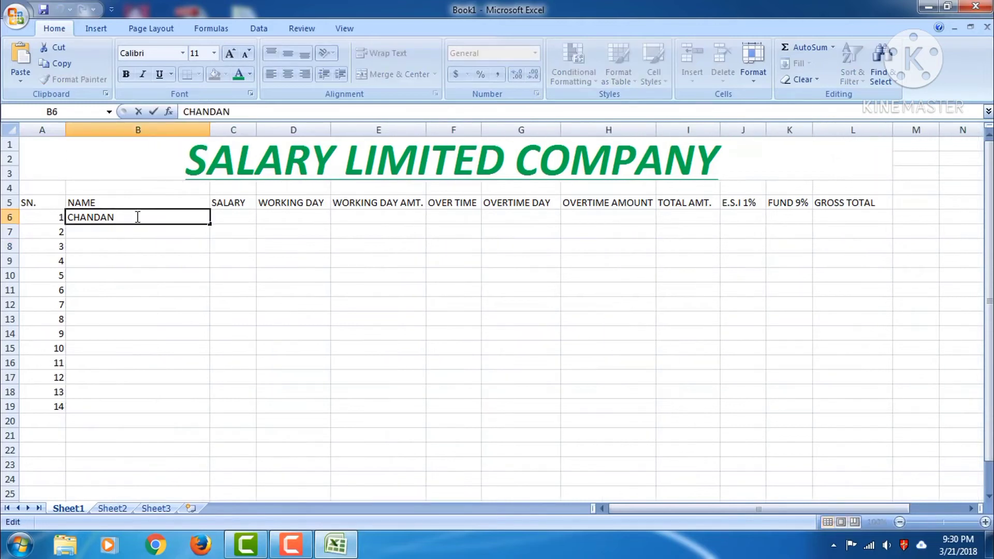
{"action": "type", "text": "KUMAR"}
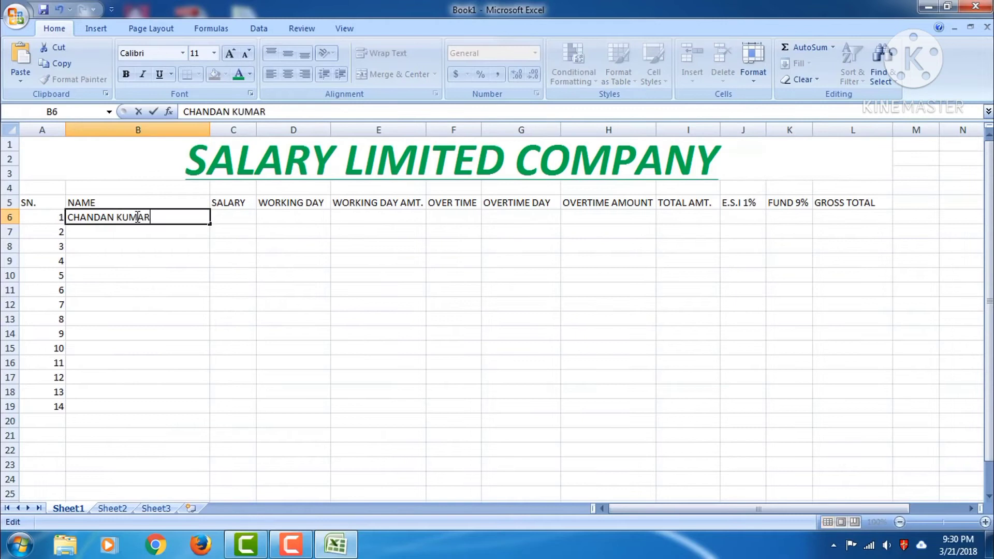
{"action": "left_click", "coordinate": [247, 216]}
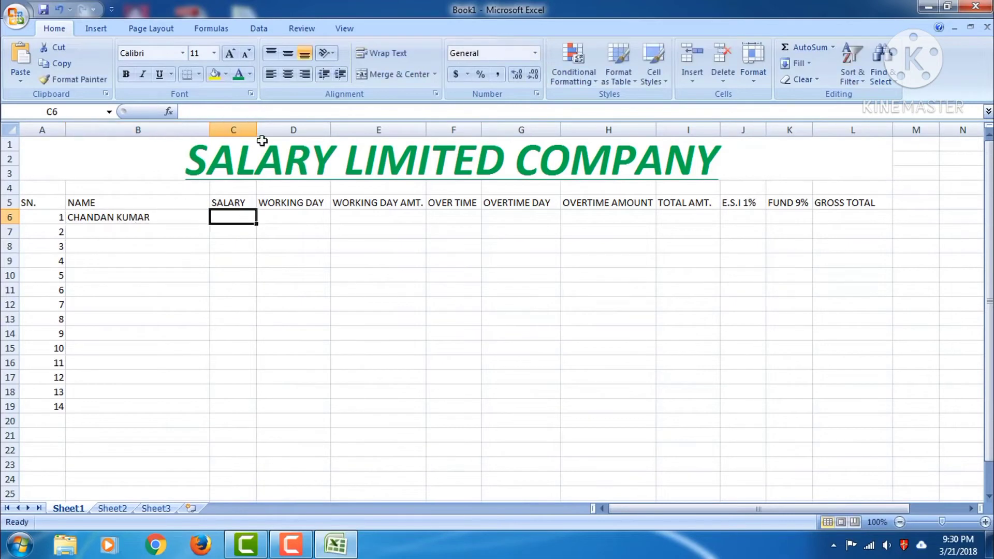
Enter a 15000 salary in C6 and adjust column C's width
{"action": "left_click_drag", "start_coordinate": [259, 131], "coordinate": [295, 131]}
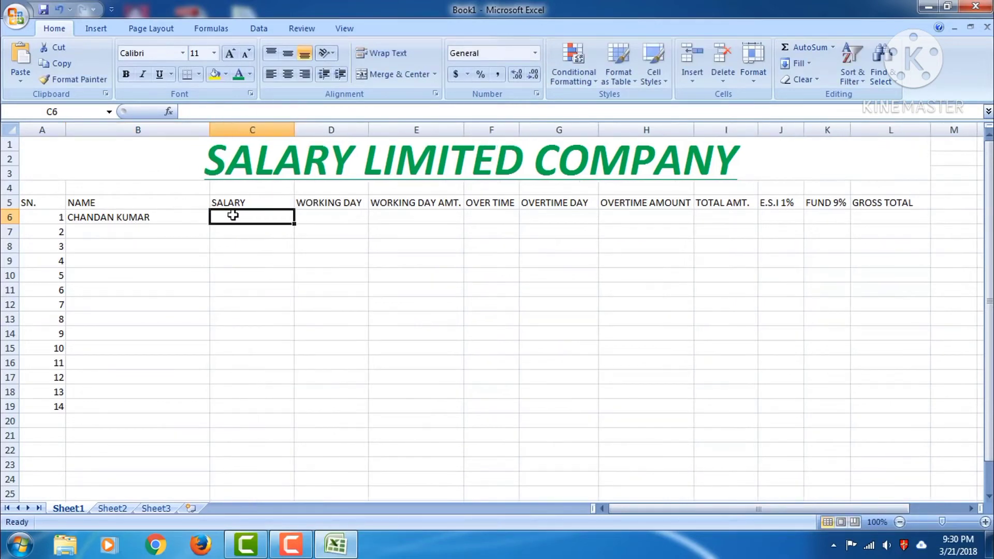
{"action": "type", "text": "15000"}
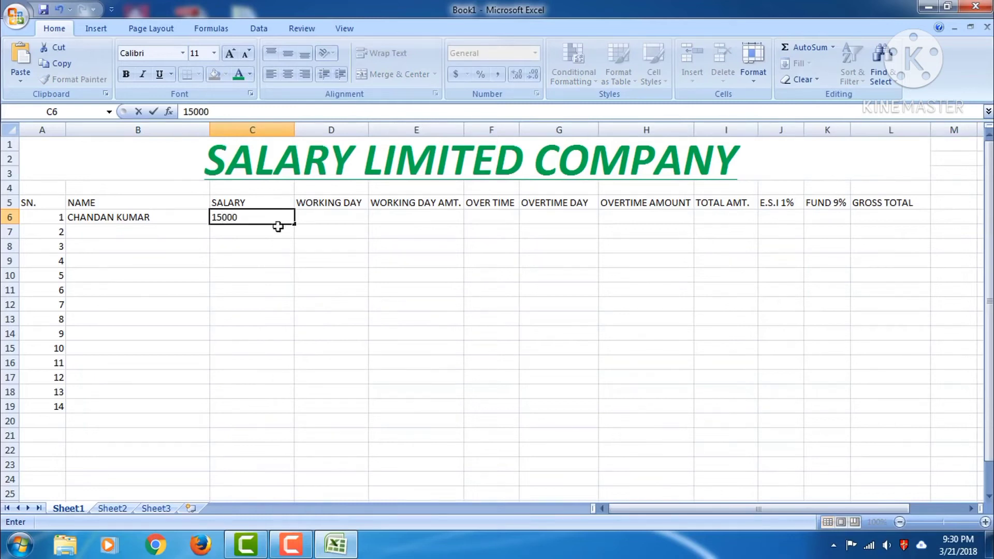
{"action": "left_click", "coordinate": [277, 247]}
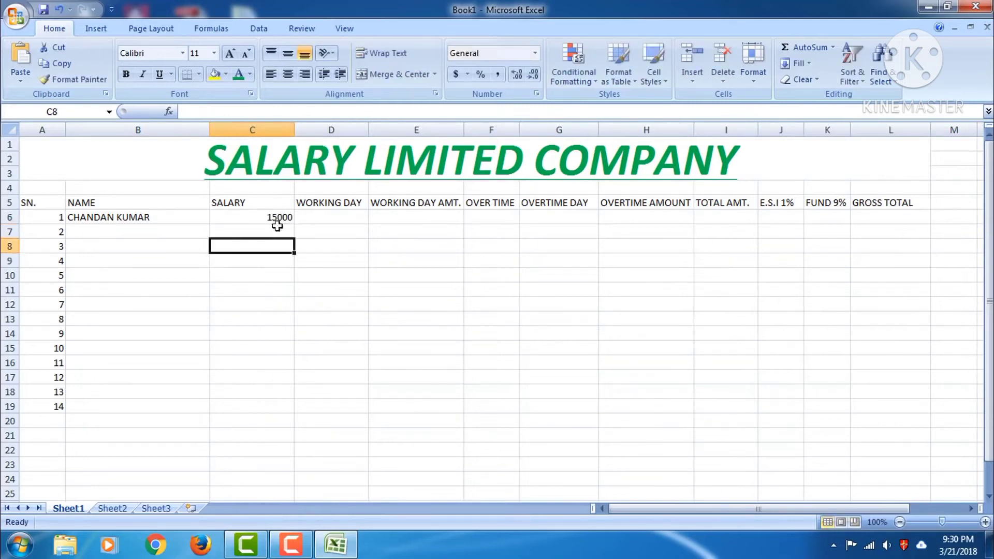
{"action": "left_click_drag", "start_coordinate": [294, 130], "coordinate": [269, 132]}
{"action": "left_click", "coordinate": [239, 217]}
Centre-align the values across C6:L19
{"action": "left_click", "coordinate": [288, 74]}
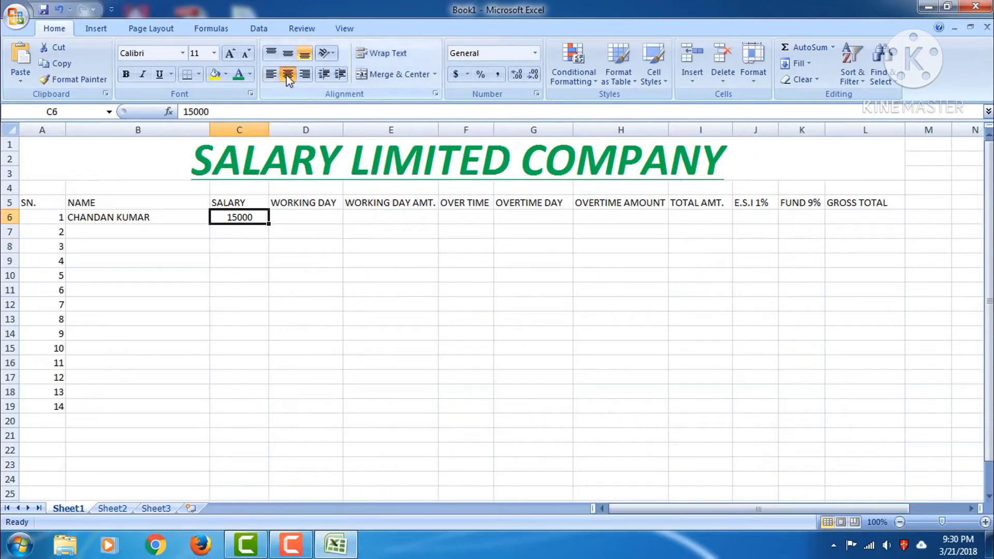
{"action": "left_click", "coordinate": [288, 217]}
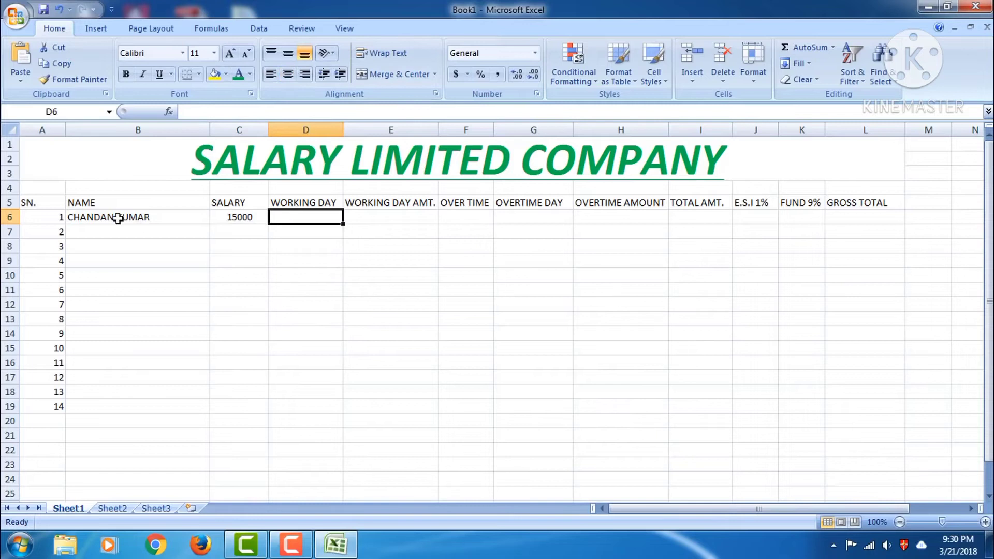
{"action": "left_click_drag", "start_coordinate": [133, 222], "coordinate": [137, 221]}
{"action": "left_click_drag", "start_coordinate": [228, 217], "coordinate": [851, 407]}
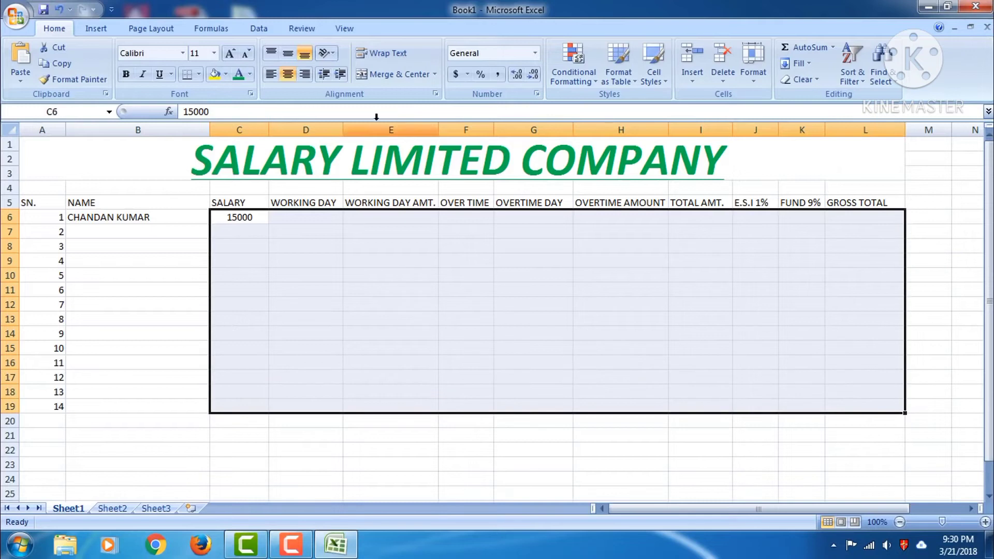
{"action": "left_click", "coordinate": [286, 76]}
{"action": "left_click", "coordinate": [287, 76]}
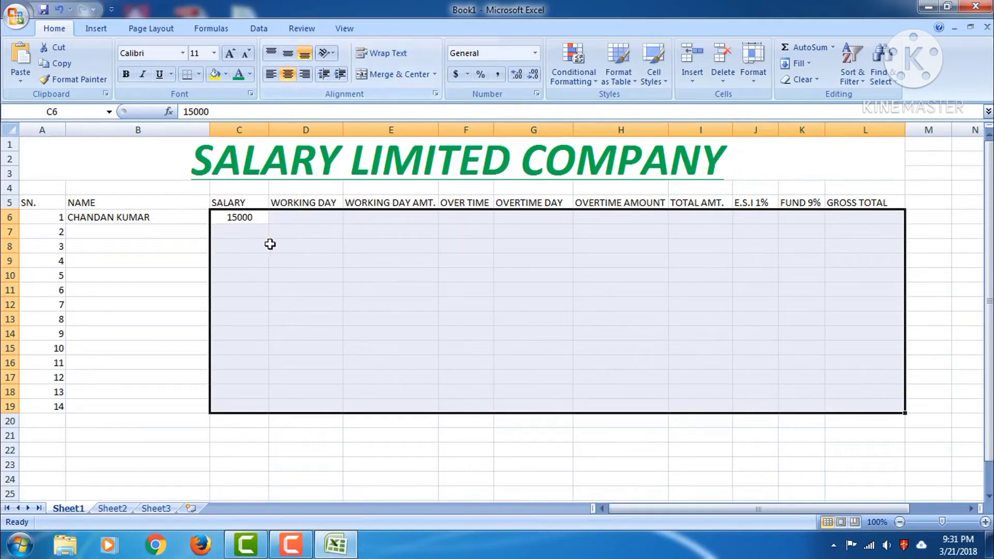
{"action": "left_click", "coordinate": [284, 216]}
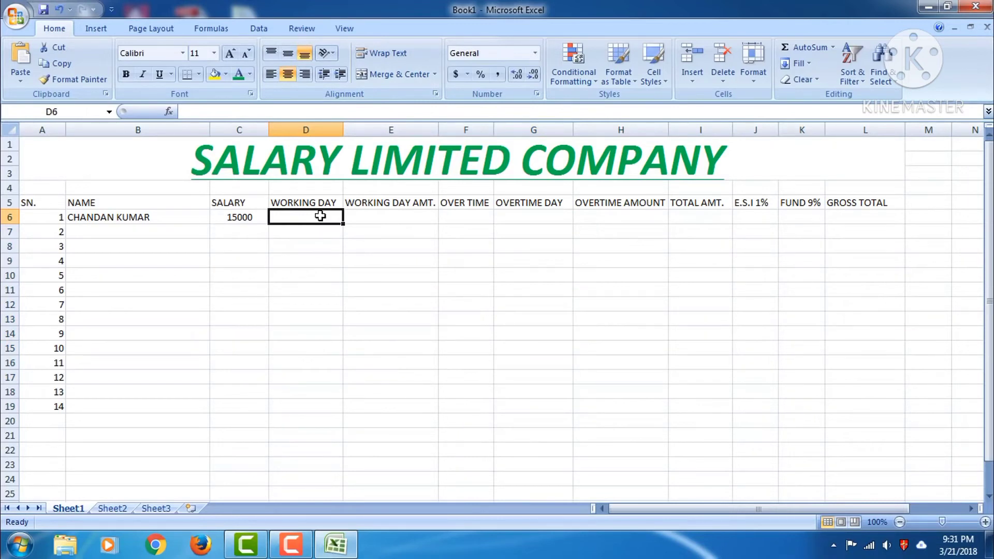
Enter 20 working days in D6 and 48 overtime hours in F6
{"action": "type", "text": "20"}
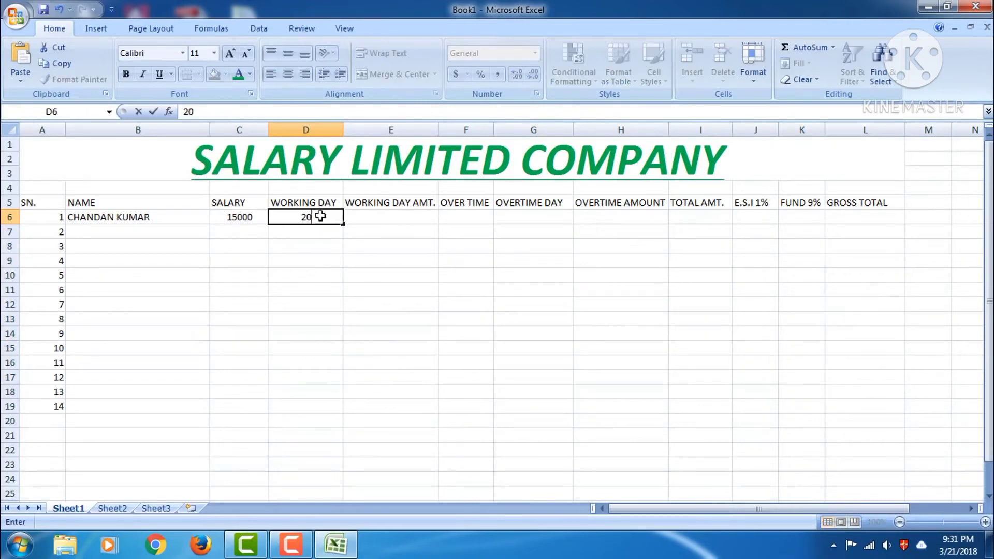
{"action": "left_click", "coordinate": [364, 218]}
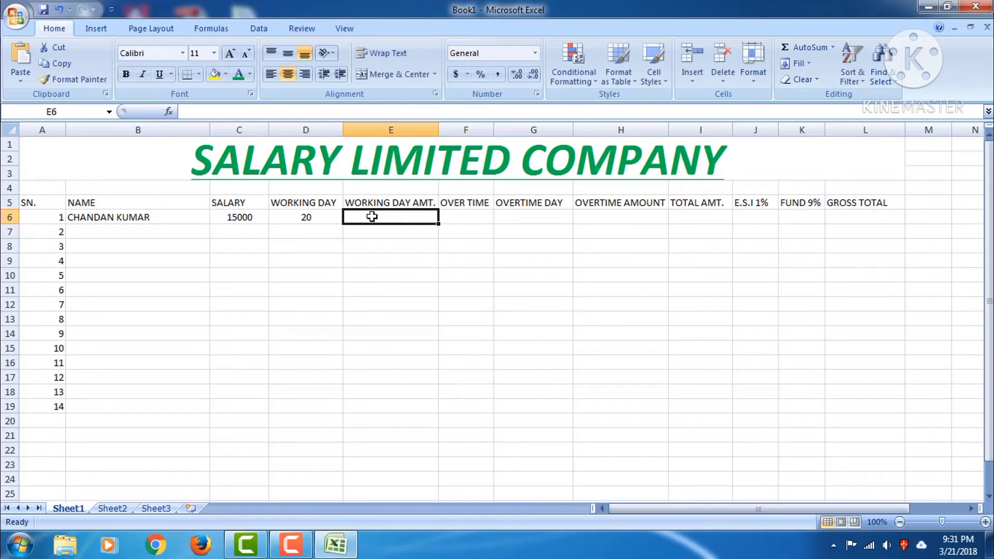
{"action": "left_click", "coordinate": [468, 218]}
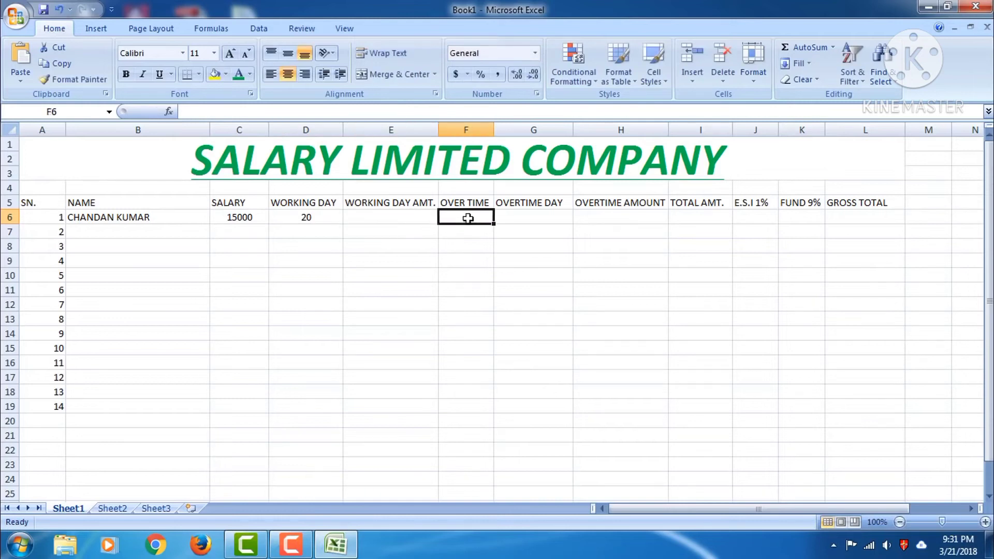
{"action": "type", "text": "48"}
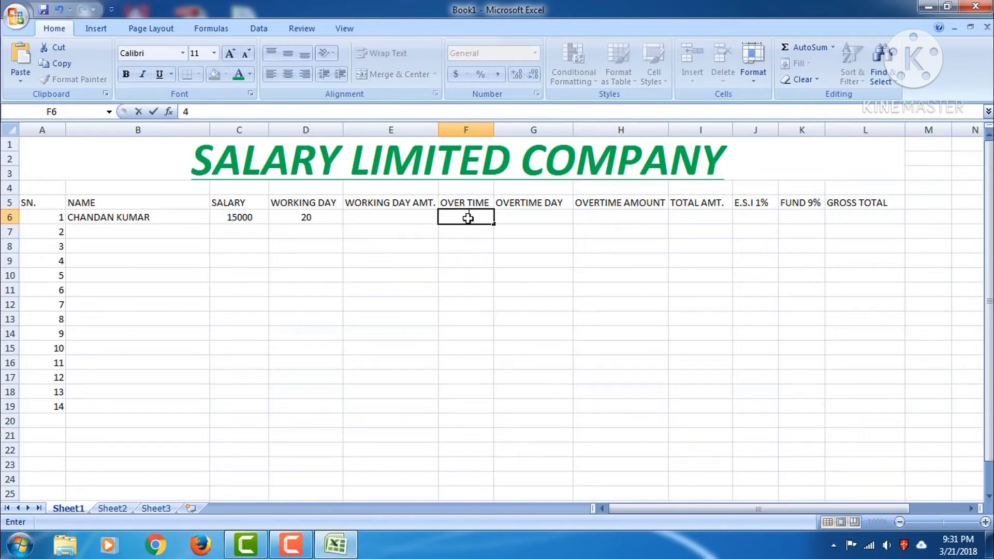
{"action": "left_click", "coordinate": [544, 213]}
Review row 6: salary 15000, 20 working days, 48 overtime, empty calculation columns
{"action": "left_click", "coordinate": [627, 212]}
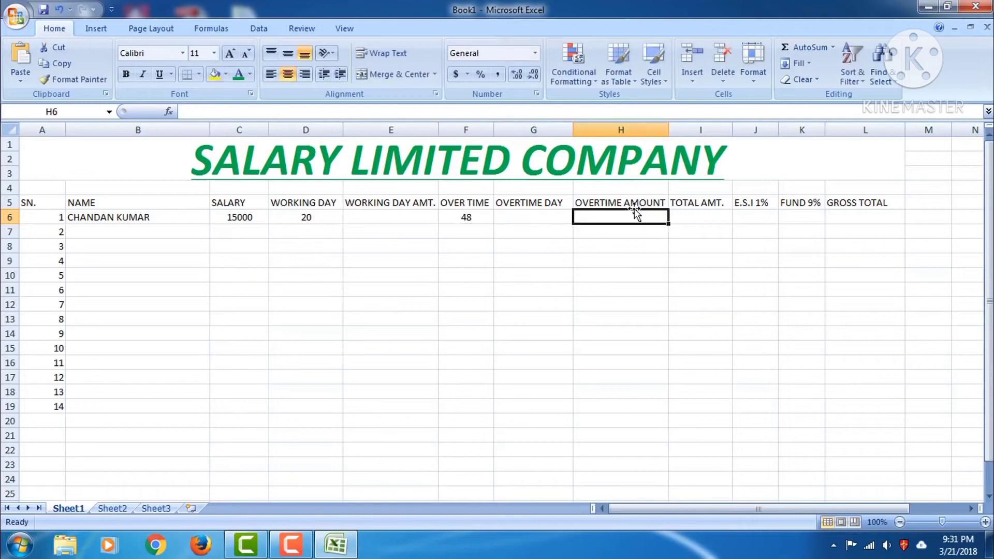
{"action": "left_click", "coordinate": [695, 217]}
{"action": "left_click", "coordinate": [756, 216]}
{"action": "left_click", "coordinate": [797, 215]}
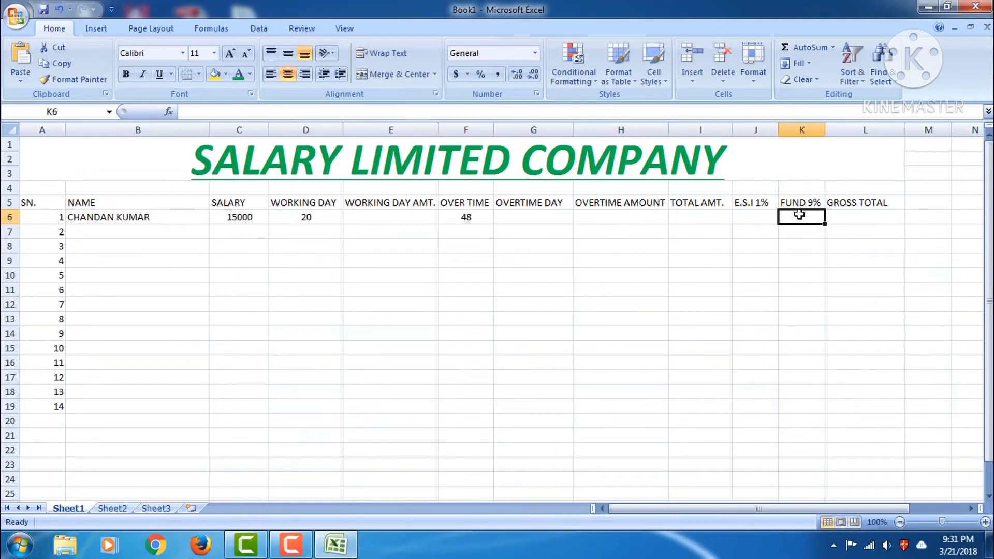
{"action": "left_click", "coordinate": [241, 217]}
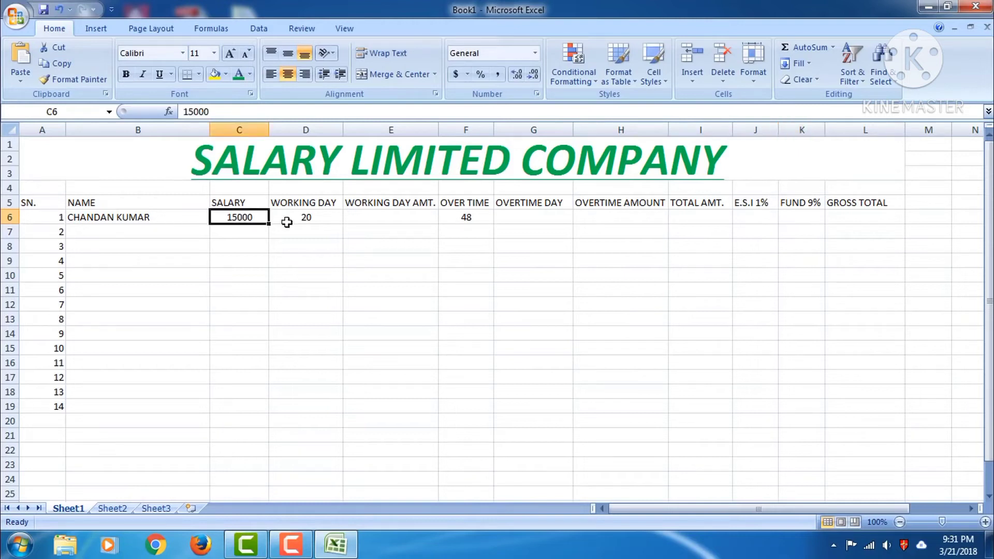
{"action": "left_click", "coordinate": [306, 221]}
{"action": "left_click", "coordinate": [443, 220]}
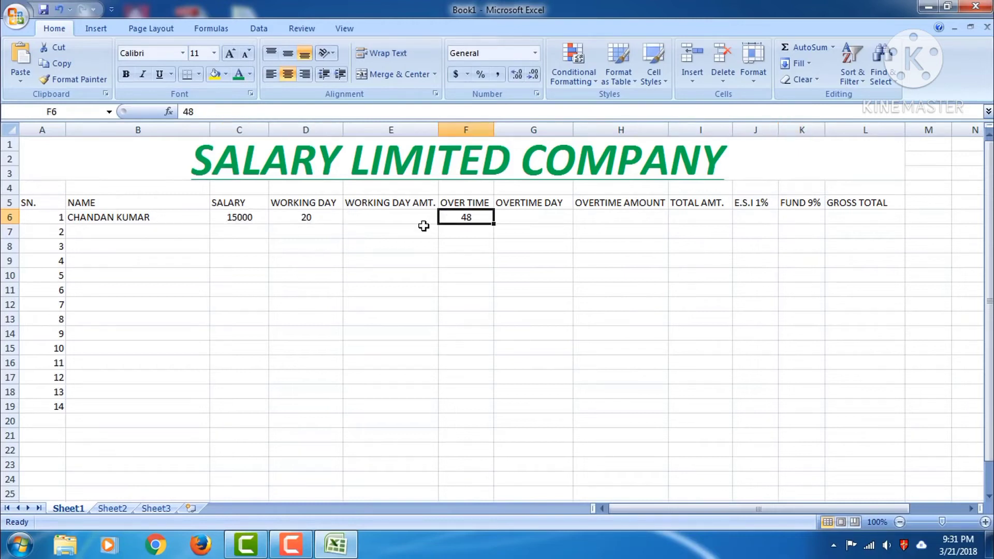
{"action": "left_click", "coordinate": [238, 217]}
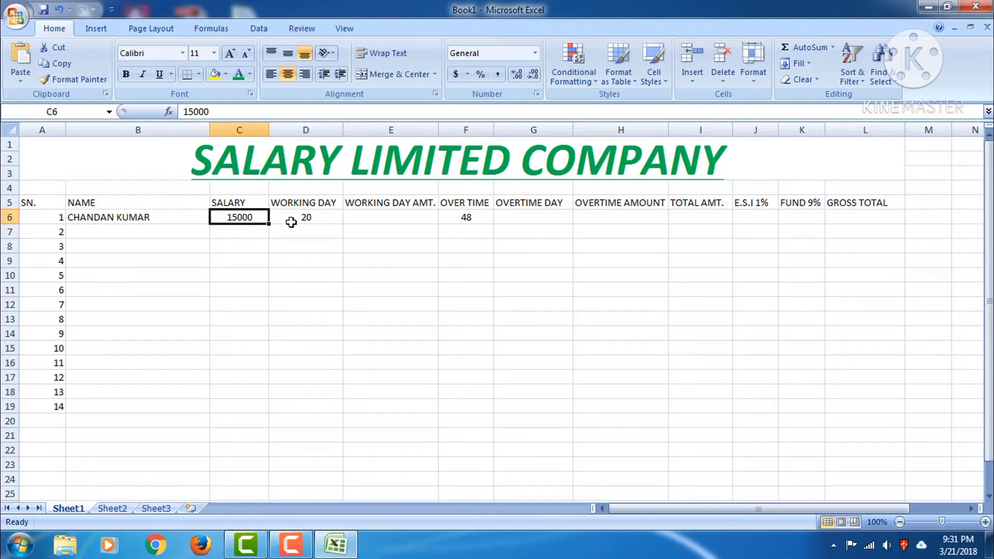
{"action": "left_click", "coordinate": [300, 218]}
{"action": "left_click", "coordinate": [464, 217]}
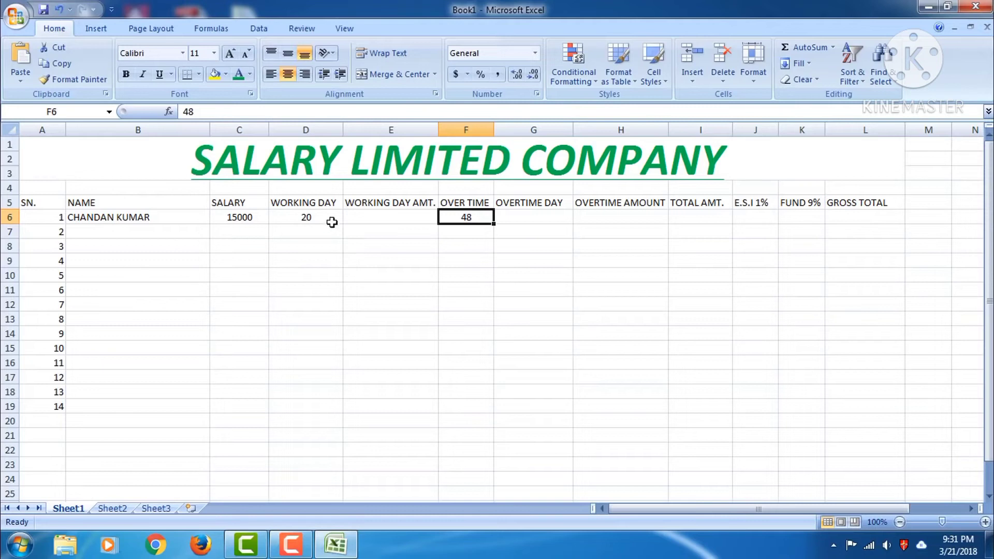
{"action": "left_click", "coordinate": [366, 216]}
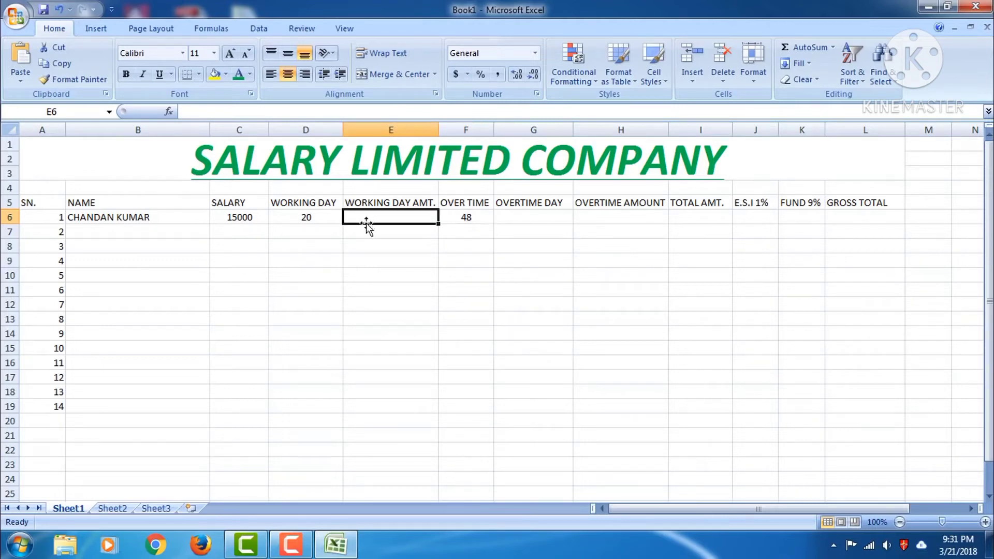
Enter =(C6*D6/30) in E6 so the working day amount shows 10000
{"action": "left_click", "coordinate": [241, 113]}
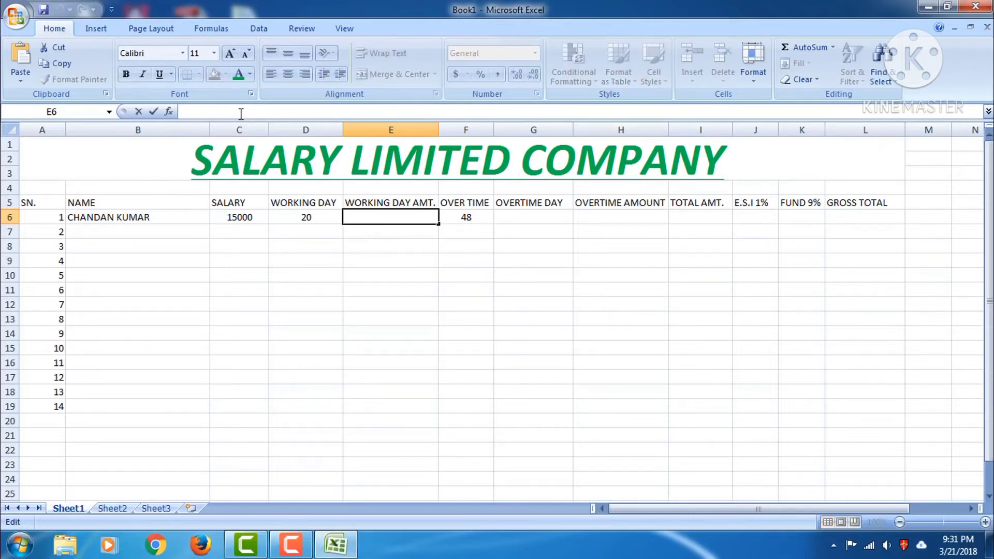
{"action": "type", "text": "="}
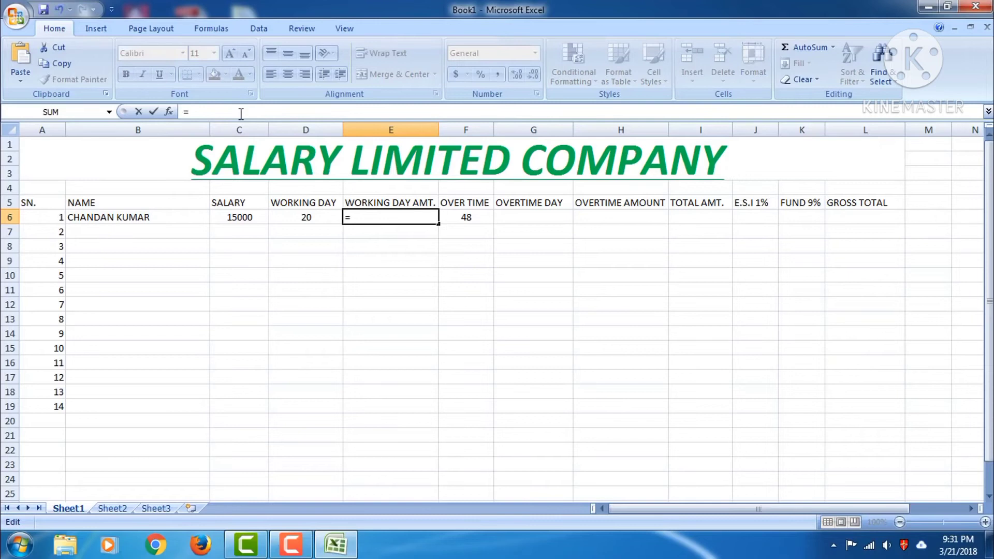
{"action": "type", "text": "("}
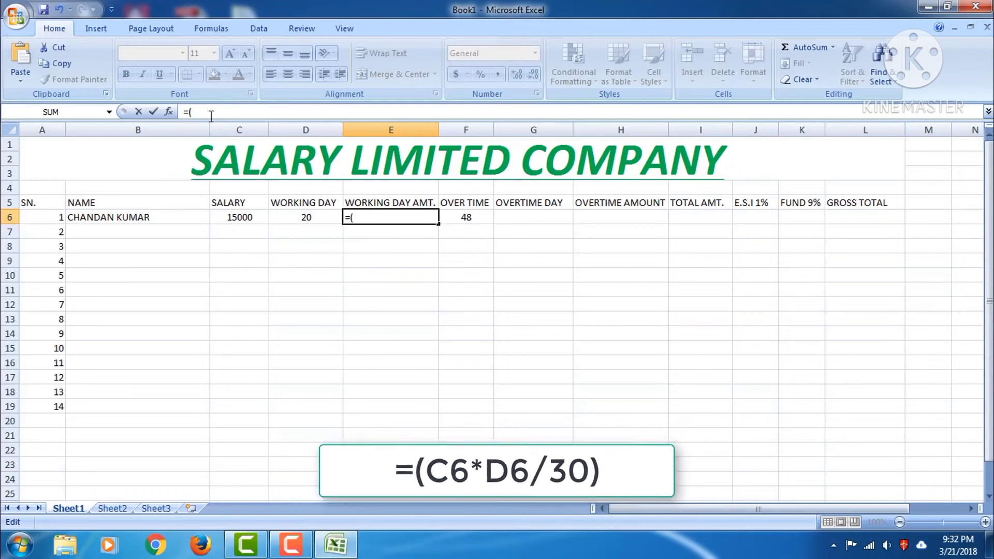
{"action": "type", "text": "6"}
{"action": "type", "text": "C"}
{"action": "key", "text": "BackSpace"}
{"action": "key", "text": "BackSpace"}
{"action": "type", "text": "C6"}
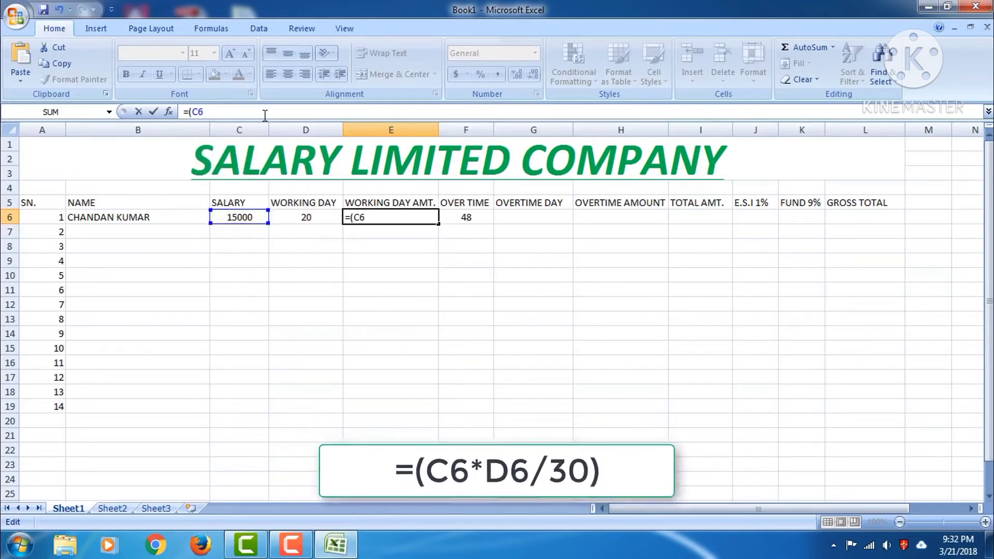
{"action": "type", "text": "9"}
{"action": "key", "text": "BackSpace"}
{"action": "type", "text": "*"}
{"action": "type", "text": "D6"}
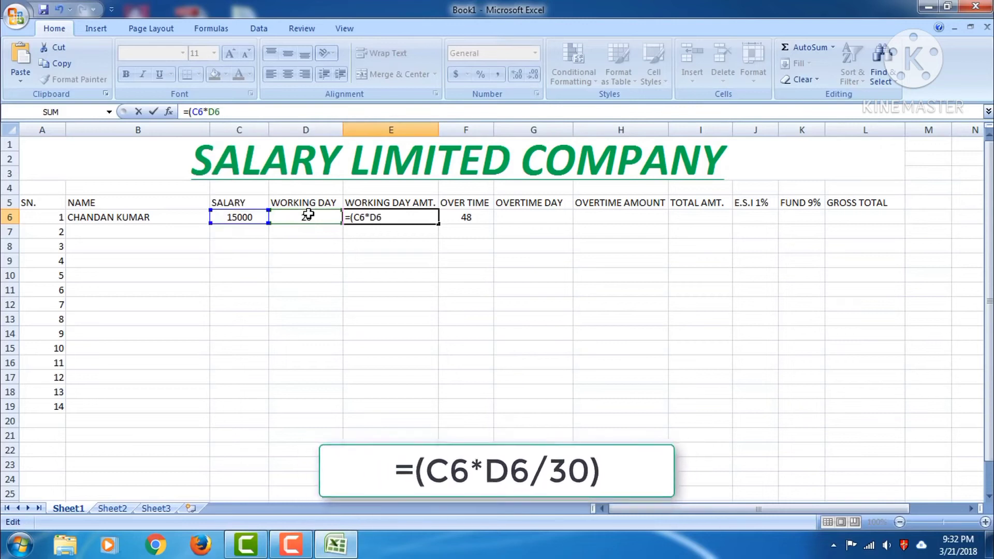
{"action": "type", "text": "/"}
{"action": "type", "text": "31"}
{"action": "key", "text": "BackSpace"}
{"action": "key", "text": "BackSpace"}
{"action": "type", "text": "28"}
{"action": "key", "text": "BackSpace"}
{"action": "key", "text": "BackSpace"}
{"action": "type", "text": "3"}
{"action": "type", "text": "0"}
{"action": "type", "text": ")"}
{"action": "key", "text": "Return"}
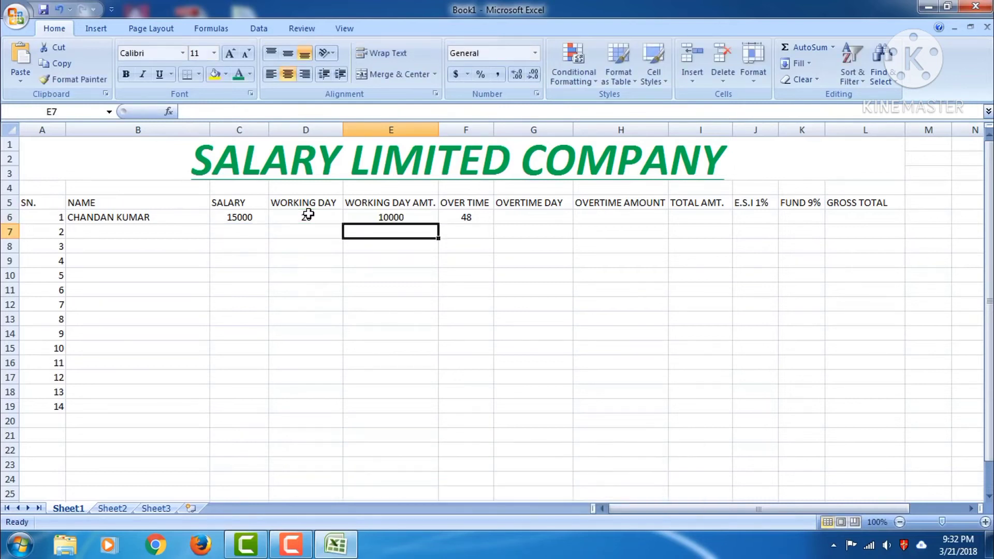
{"action": "left_click", "coordinate": [366, 217]}
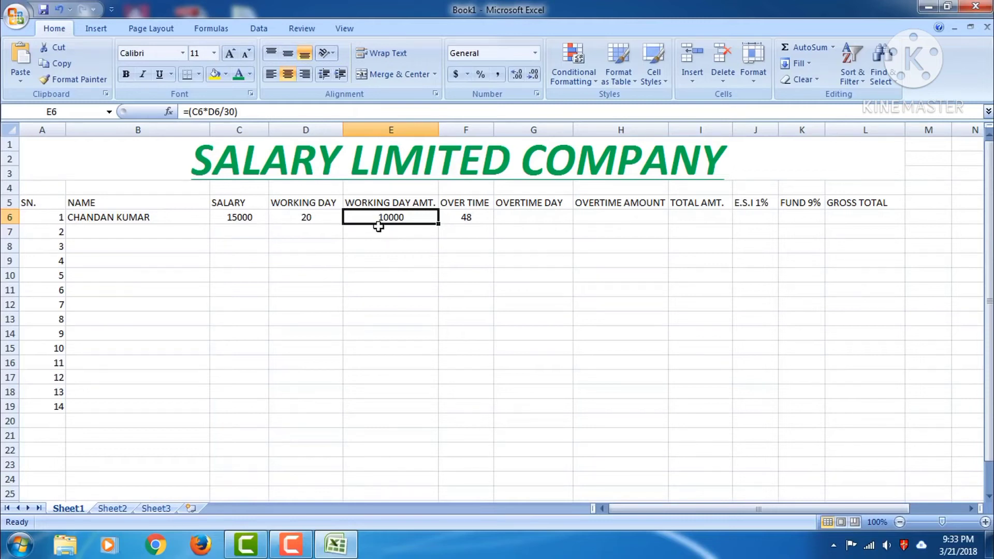
Enter =(F6/8) in G6, converting 48 overtime hours into 6 overtime days
{"action": "left_click", "coordinate": [468, 219]}
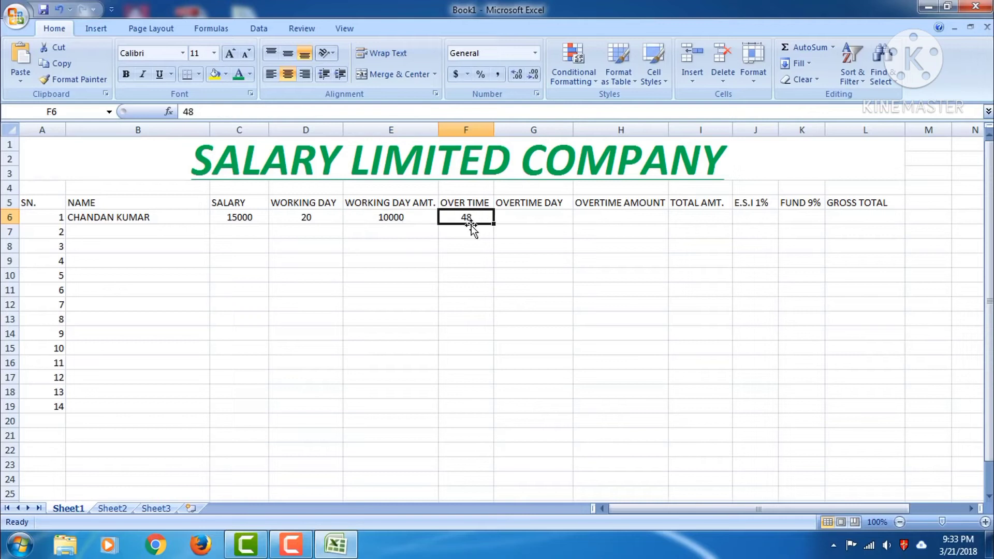
{"action": "left_click", "coordinate": [516, 216]}
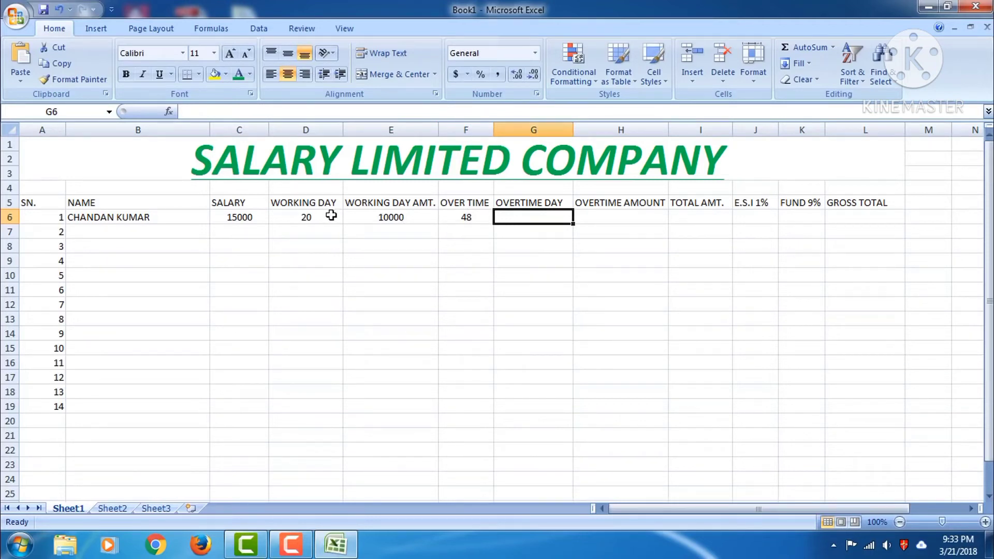
{"action": "left_click", "coordinate": [389, 110]}
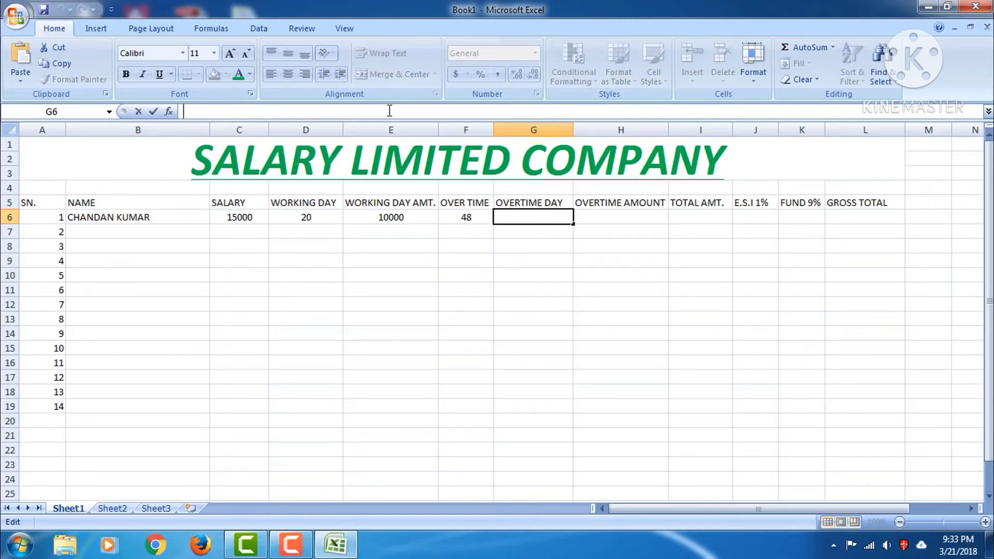
{"action": "type", "text": "=("}
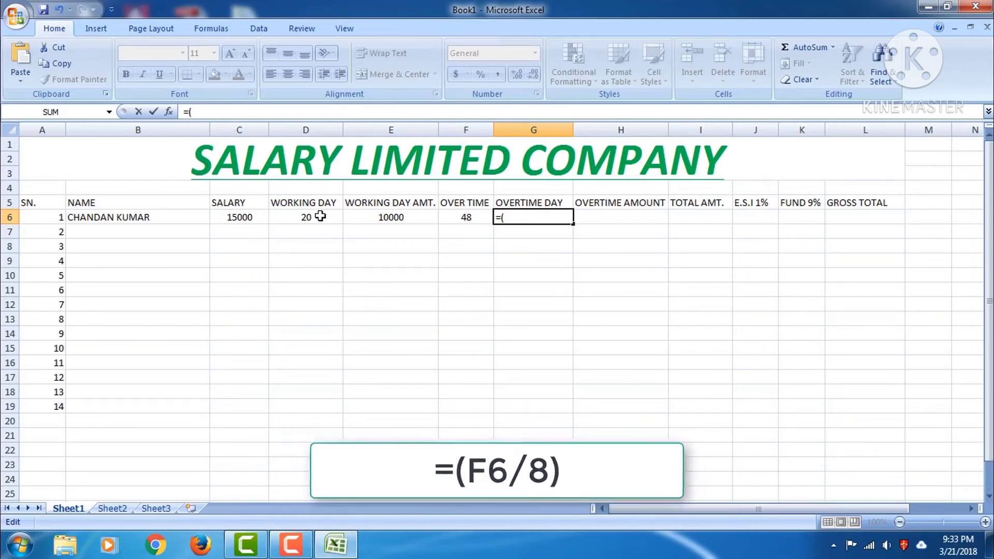
{"action": "type", "text": "F6"}
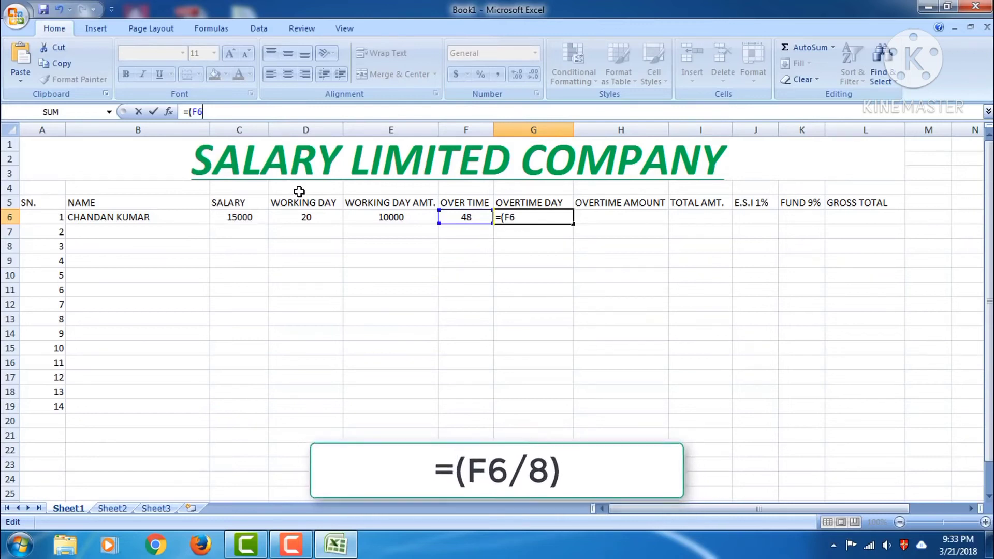
{"action": "type", "text": "/"}
{"action": "type", "text": "8"}
{"action": "key", "text": "BackSpace"}
{"action": "type", "text": ")"}
{"action": "key", "text": "Return"}
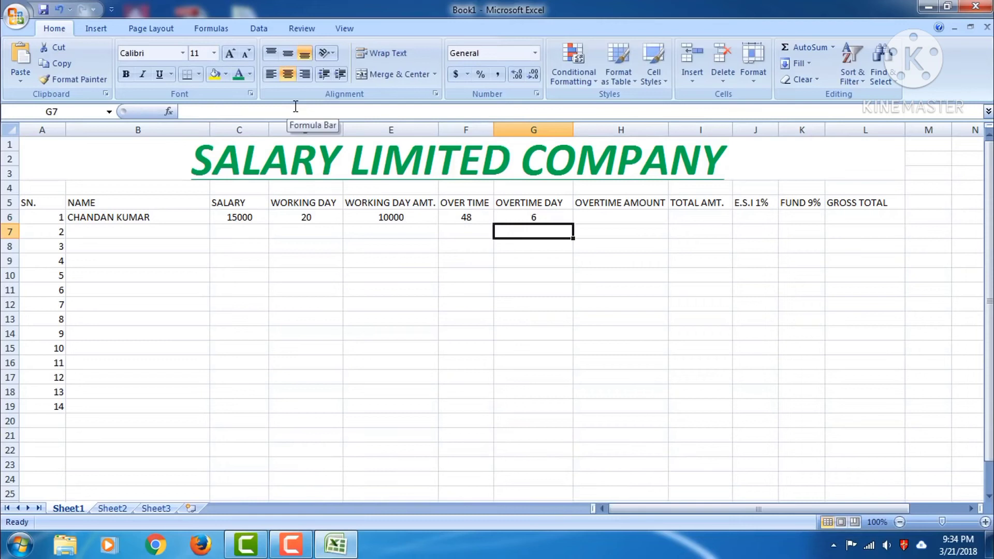
{"action": "left_click", "coordinate": [533, 218]}
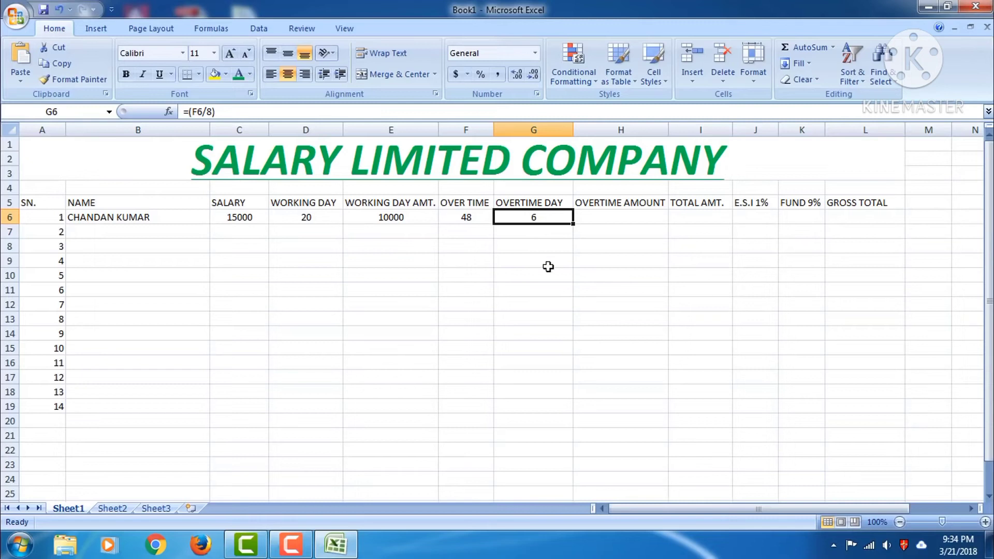
{"action": "left_click", "coordinate": [607, 217]}
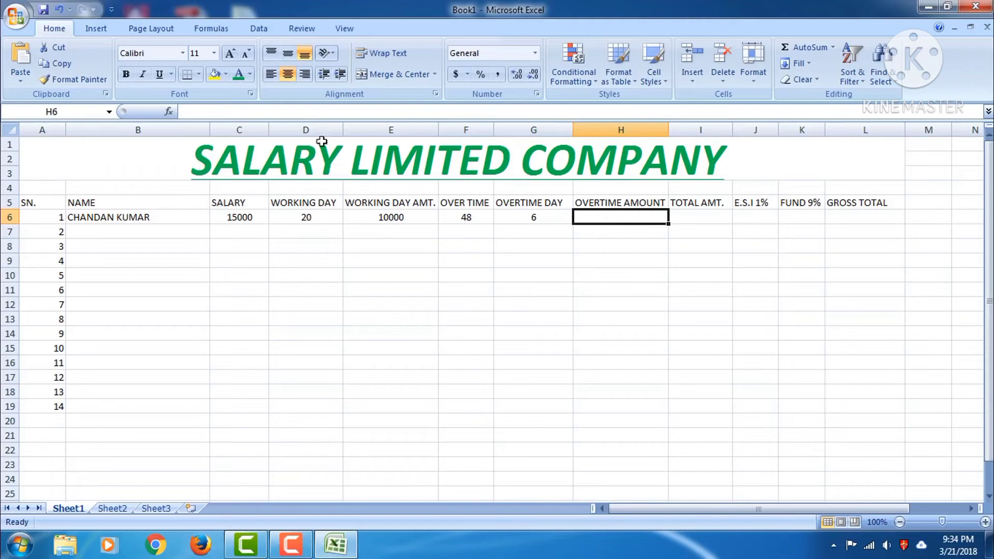
Enter the OVERTIME AMOUNT formula =(C6*G2/30) in H6
{"action": "left_click", "coordinate": [263, 113]}
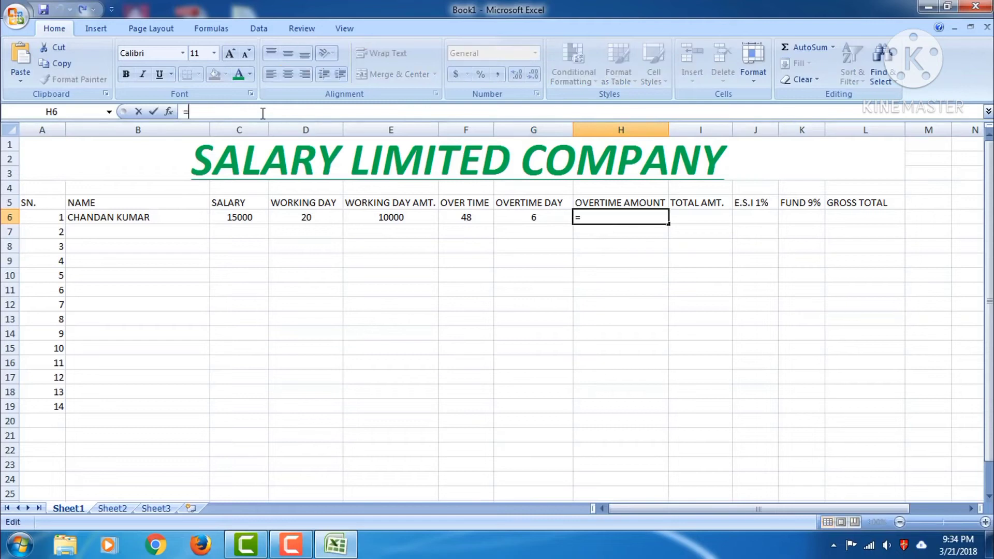
{"action": "type", "text": "=("}
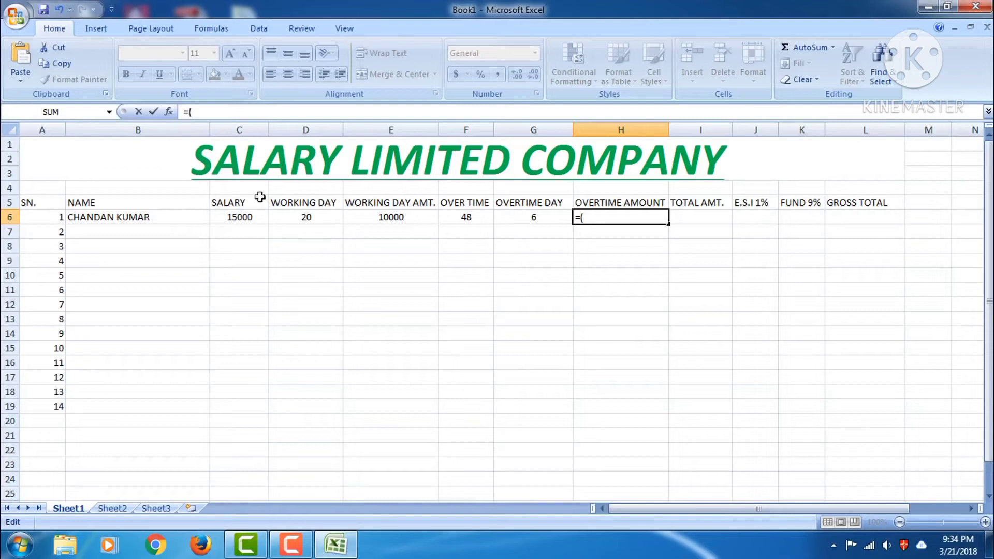
{"action": "type", "text": "C"}
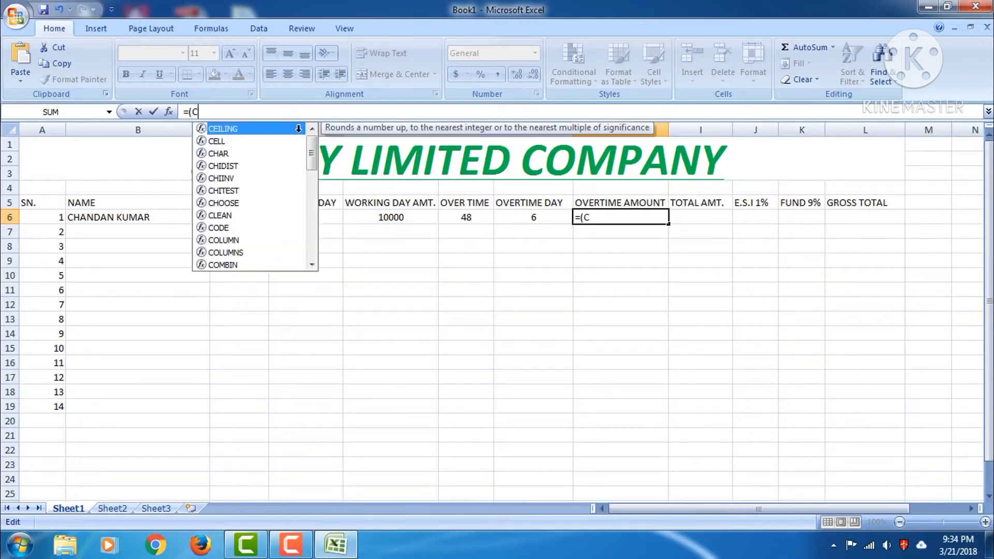
{"action": "type", "text": "2"}
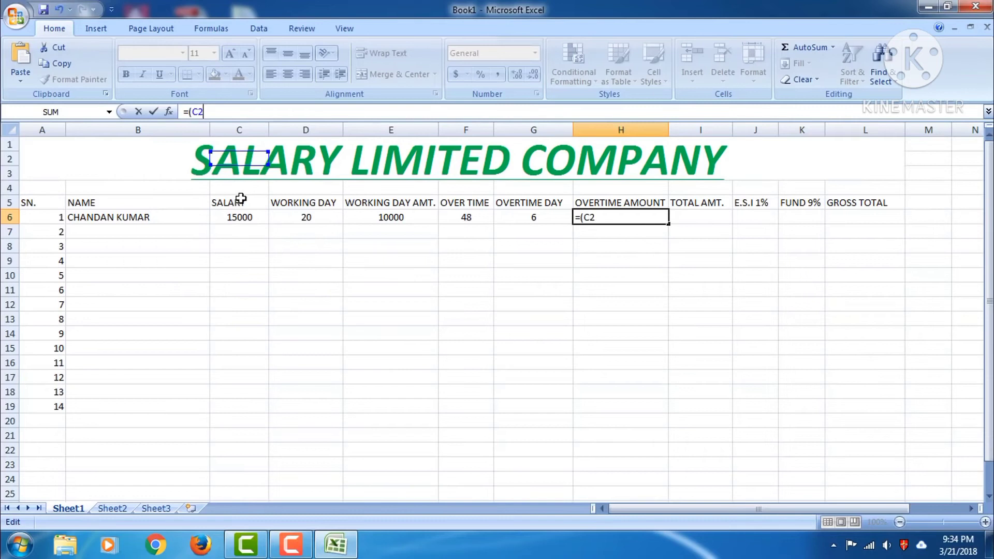
{"action": "key", "text": "BackSpace"}
{"action": "type", "text": "6*"}
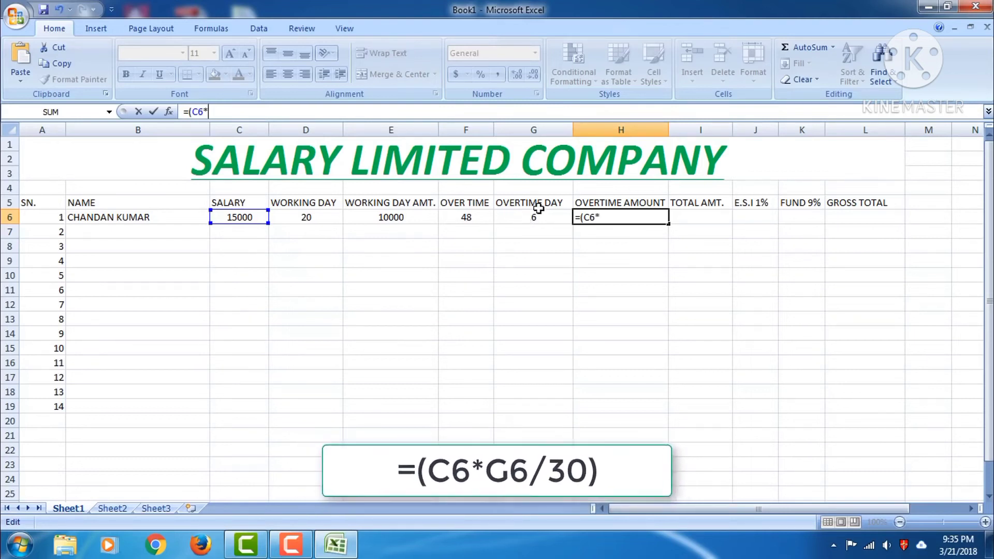
{"action": "type", "text": "G2"}
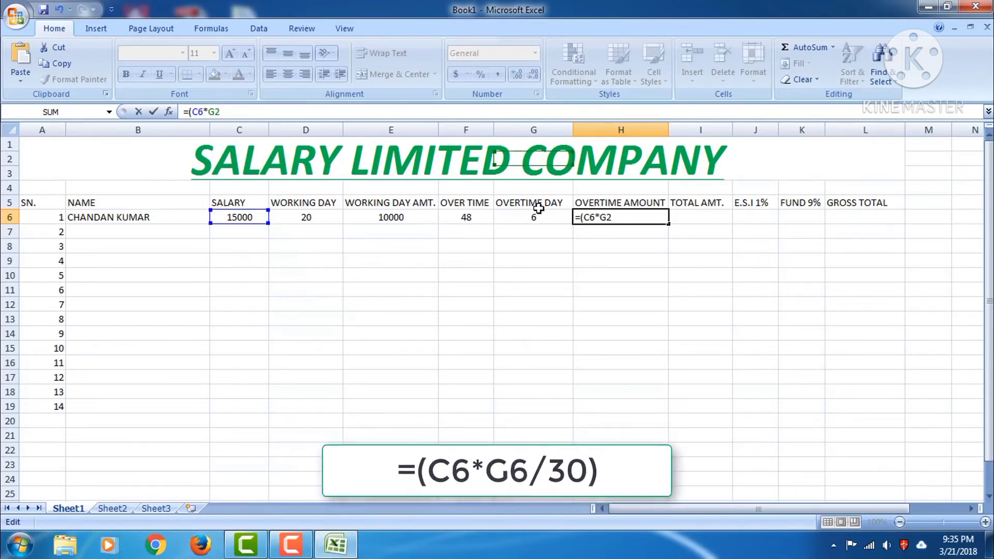
{"action": "type", "text": "/30)"}
{"action": "key", "text": "Return"}
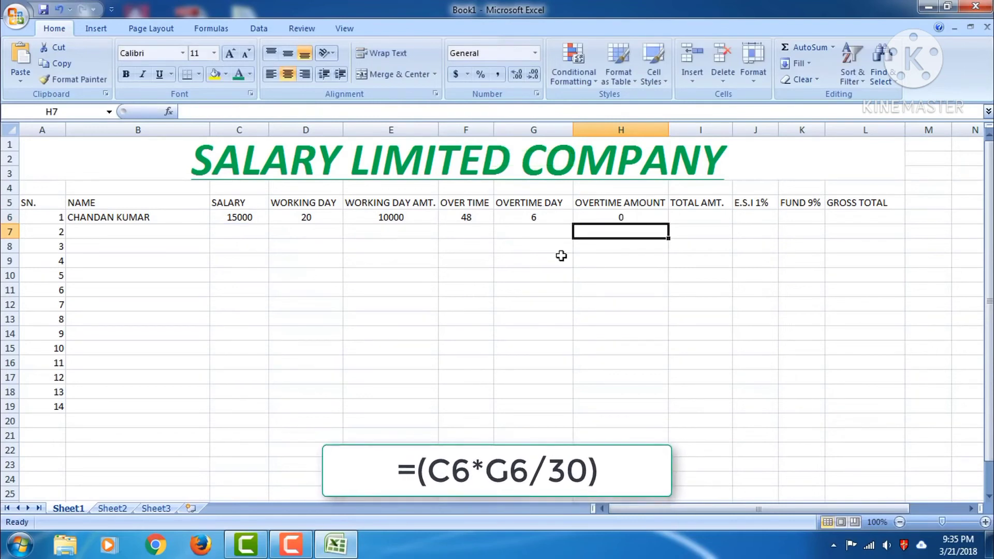
{"action": "left_click", "coordinate": [614, 219]}
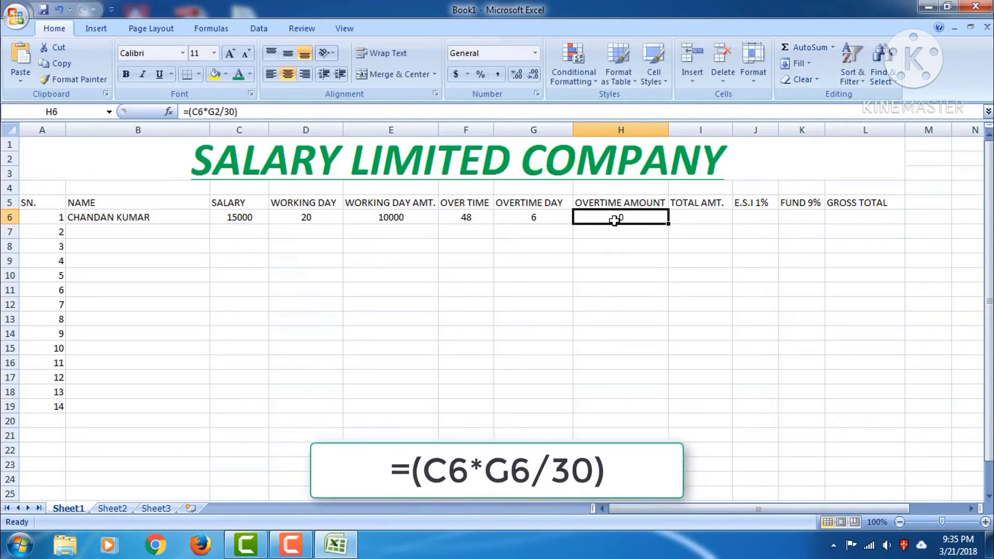
Correct H6's G2 reference to G6 so =(C6*G6/30) shows 3000
{"action": "left_click", "coordinate": [253, 112]}
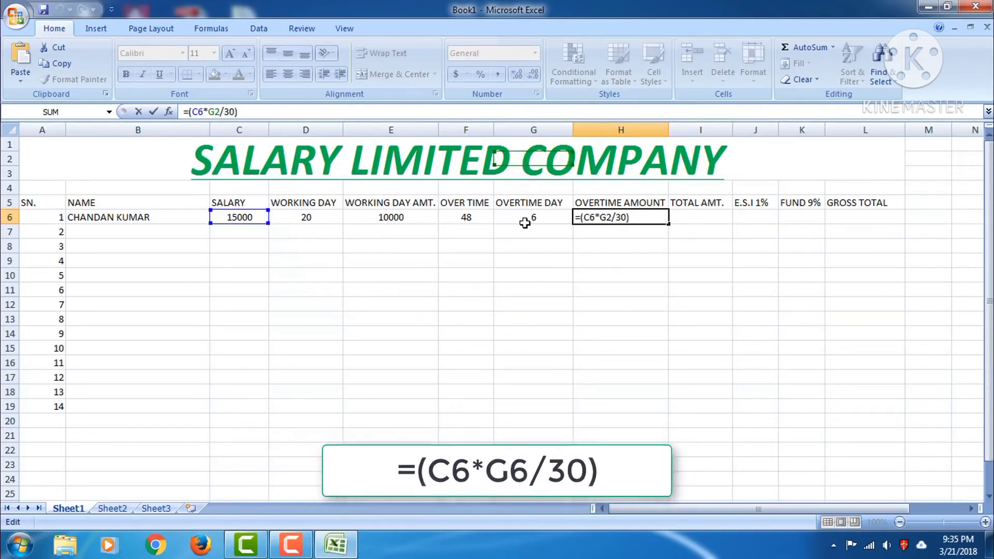
{"action": "left_click", "coordinate": [219, 113]}
{"action": "key", "text": "BackSpace"}
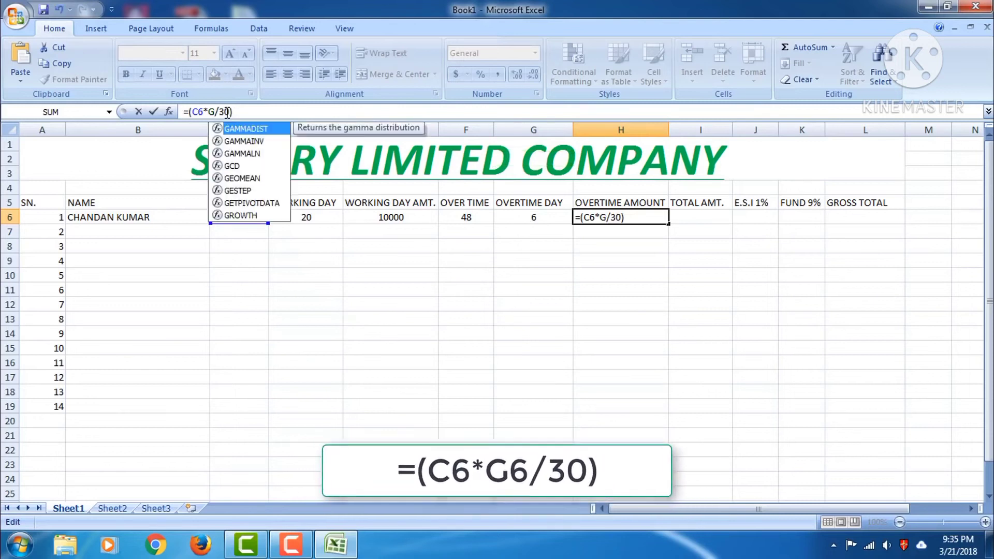
{"action": "type", "text": "6"}
{"action": "key", "text": "Return"}
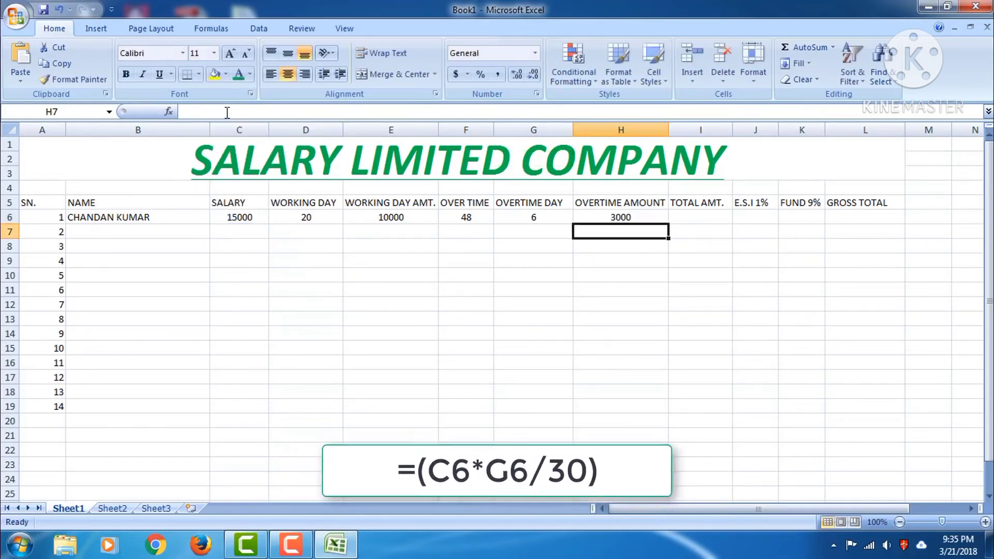
{"action": "left_click", "coordinate": [608, 218]}
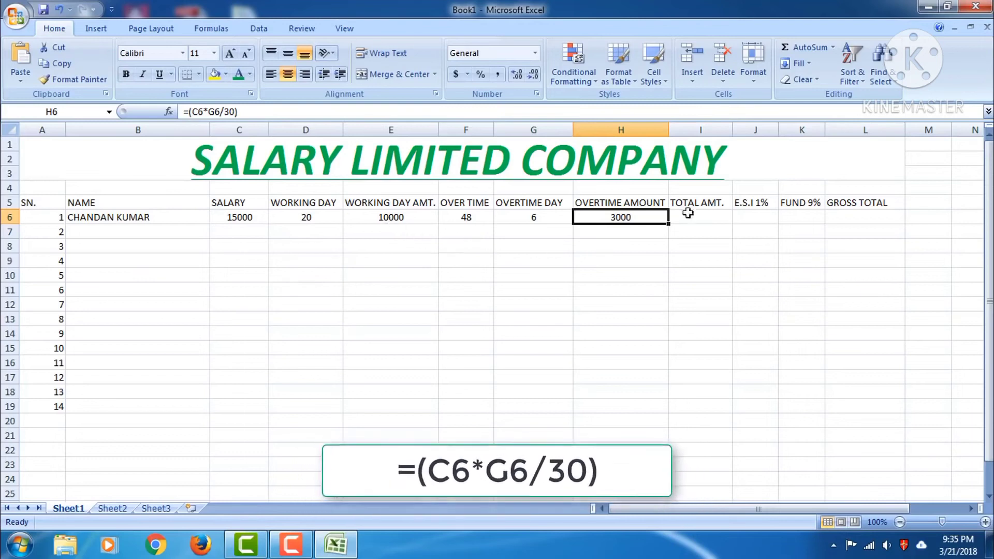
Enter =(E6+H6) in TOTAL AMT. cell I6 to get 13000
{"action": "left_click", "coordinate": [704, 217]}
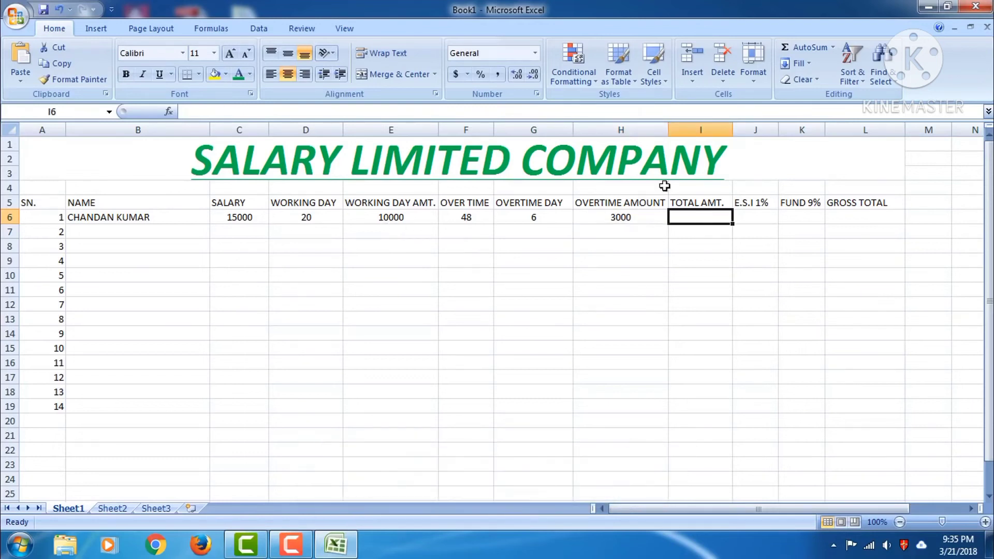
{"action": "left_click", "coordinate": [427, 112]}
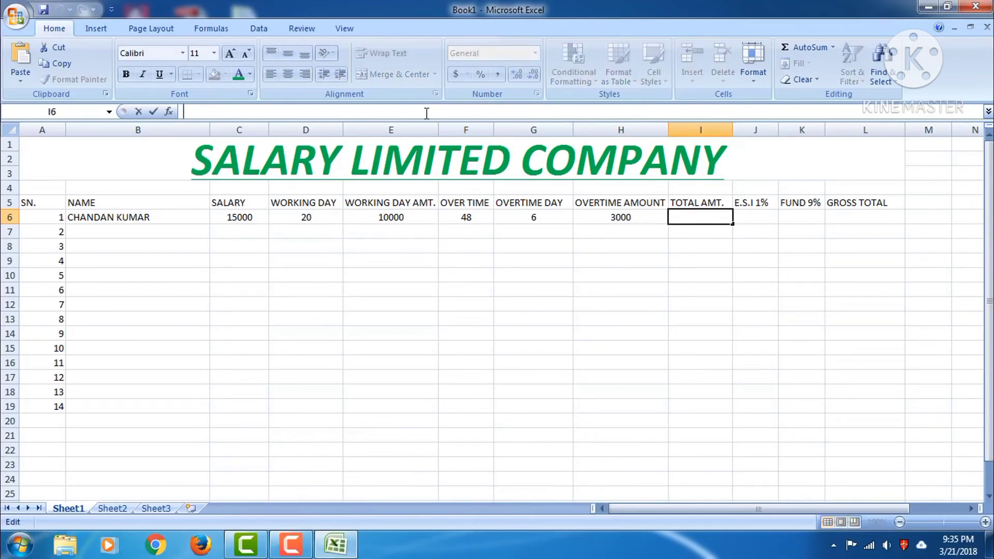
{"action": "type", "text": "="}
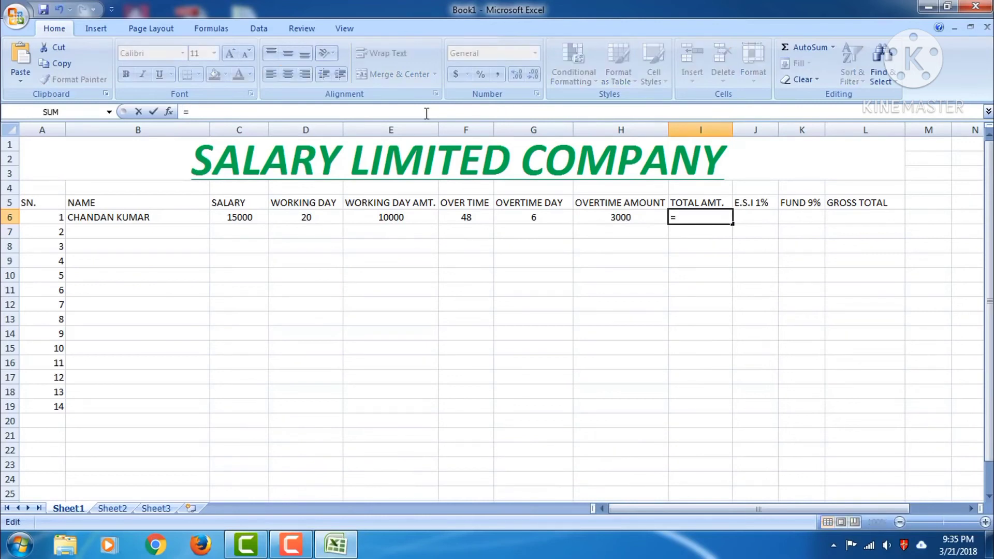
{"action": "type", "text": "("}
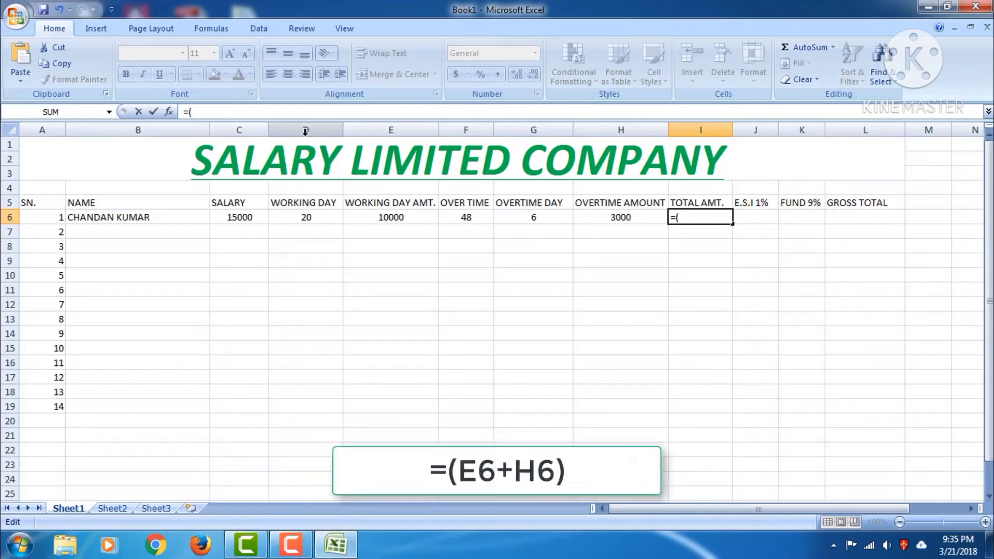
{"action": "type", "text": "E6+"}
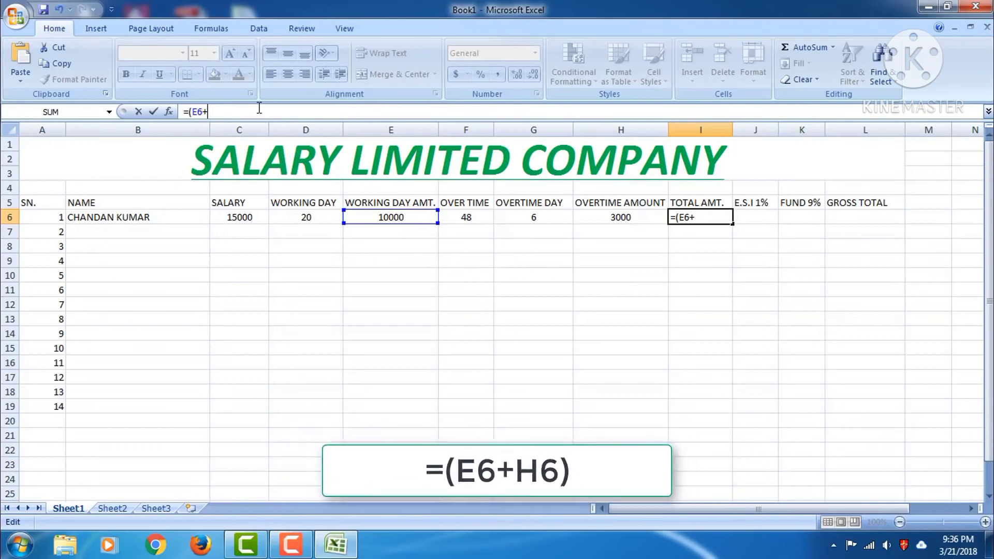
{"action": "type", "text": "H6"}
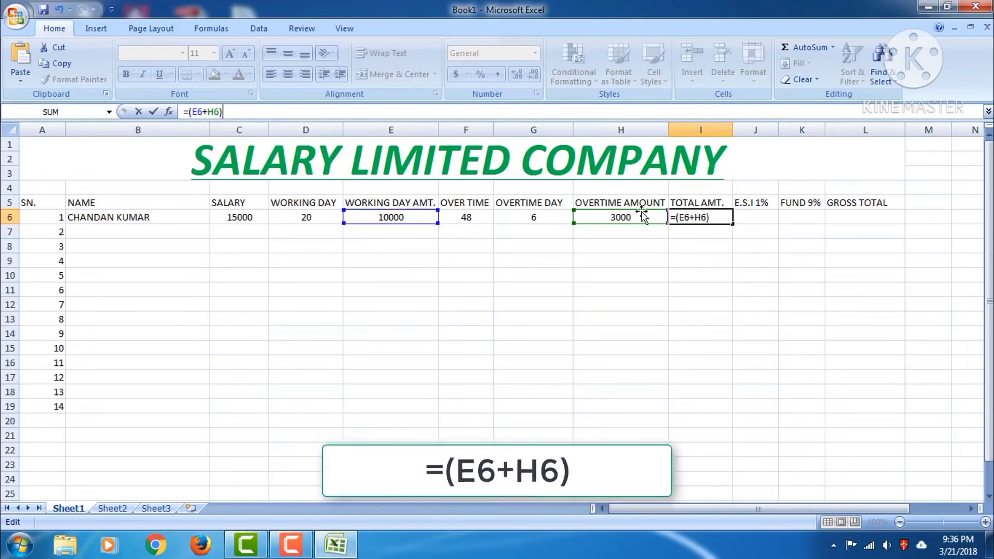
{"action": "key", "text": "Return"}
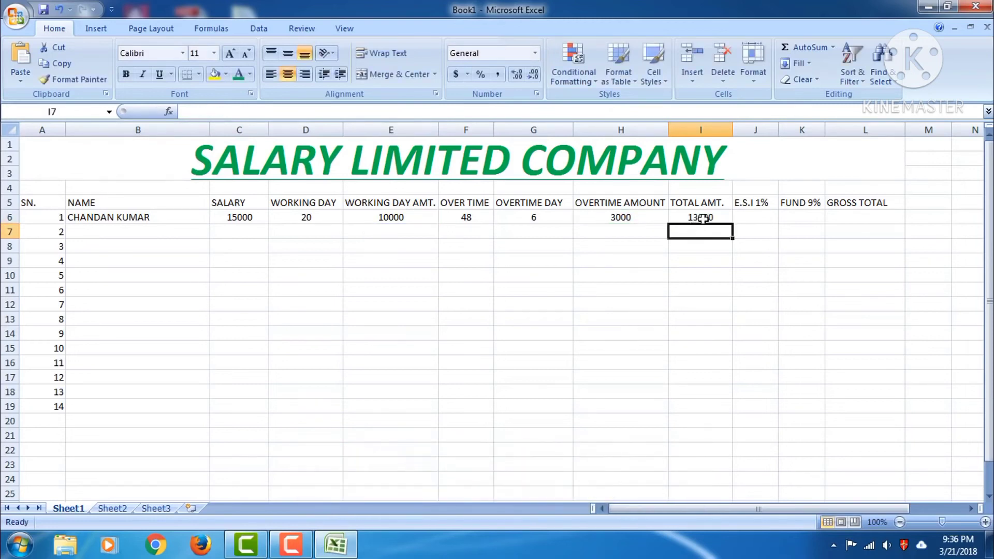
{"action": "left_click", "coordinate": [753, 217]}
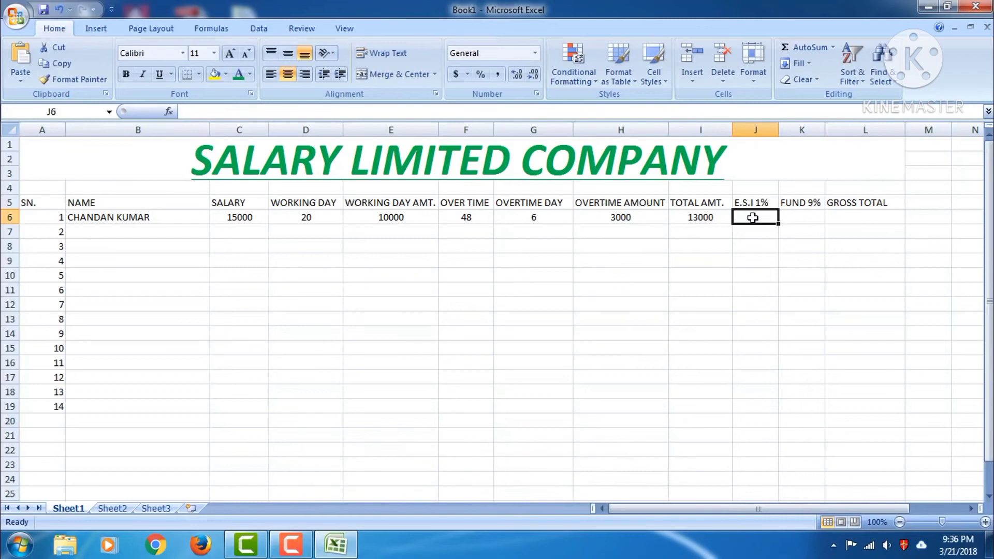
{"action": "left_click", "coordinate": [524, 110]}
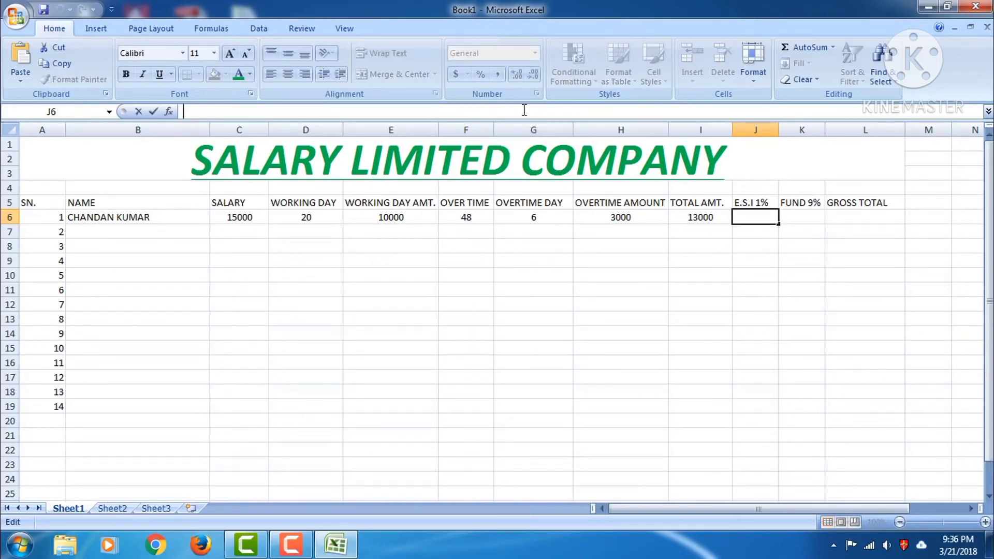
Begin J6's E.S.I 1% formula with =(E6, then select the SALARY and WORKING DAY cells
{"action": "type", "text": "="}
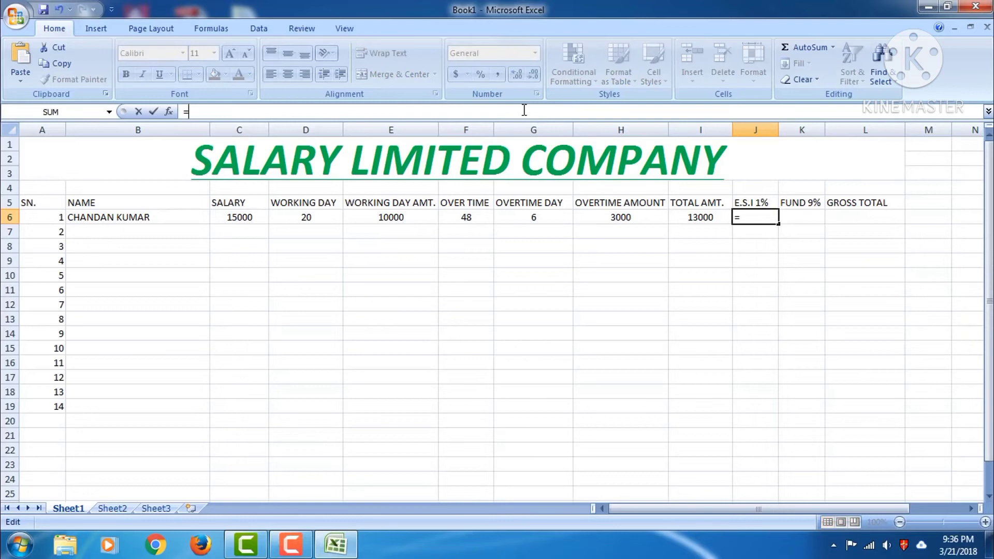
{"action": "type", "text": "("}
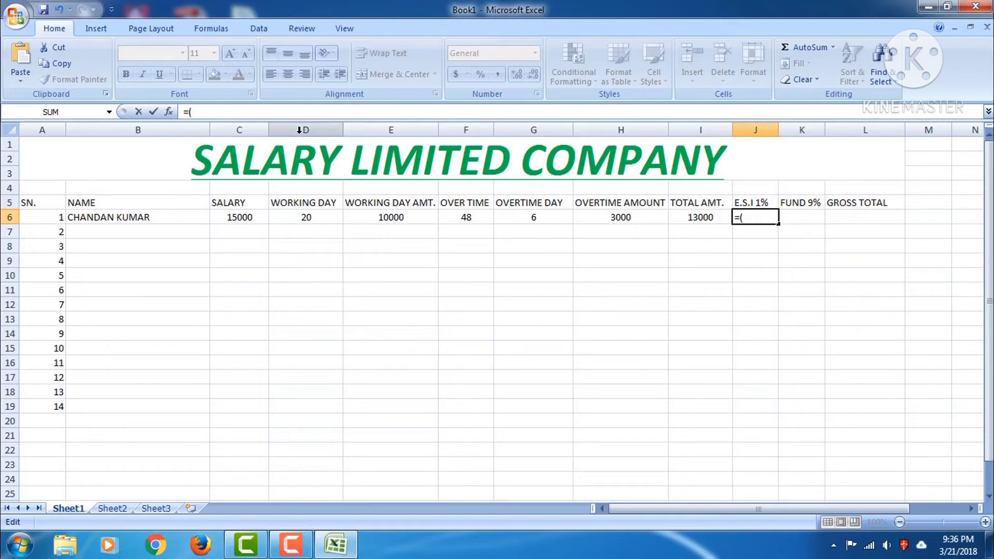
{"action": "type", "text": "E6"}
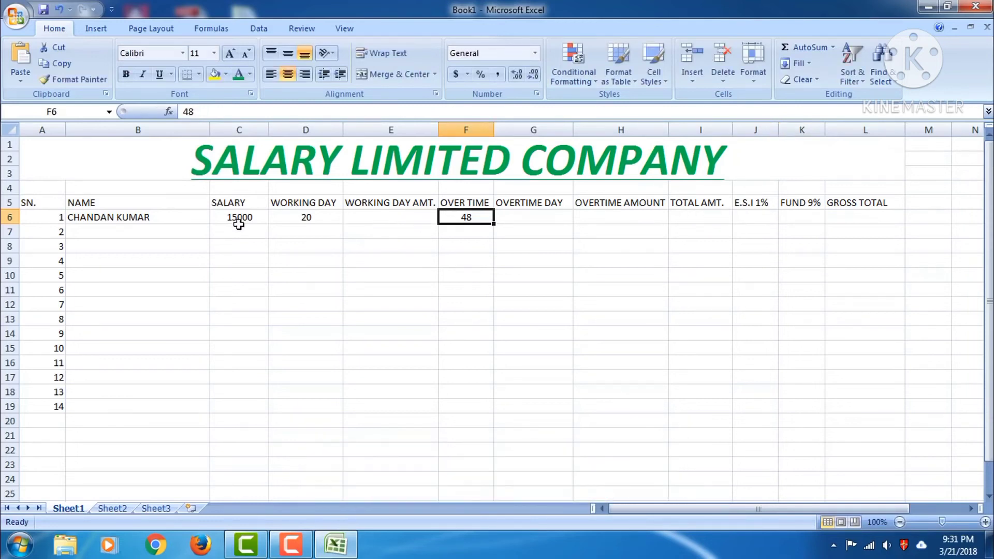
{"action": "left_click", "coordinate": [238, 217]}
{"action": "left_click", "coordinate": [292, 217]}
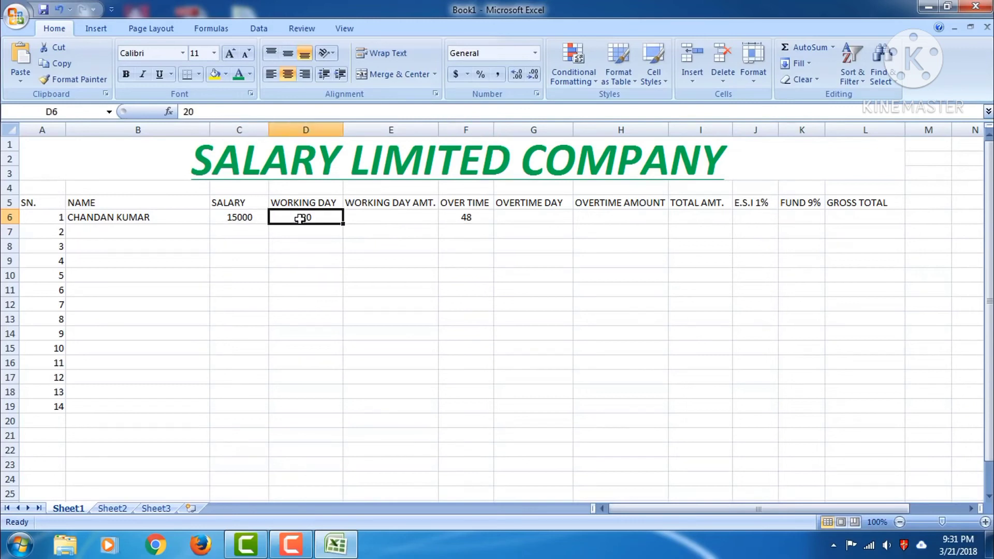
{"action": "left_click", "coordinate": [465, 217]}
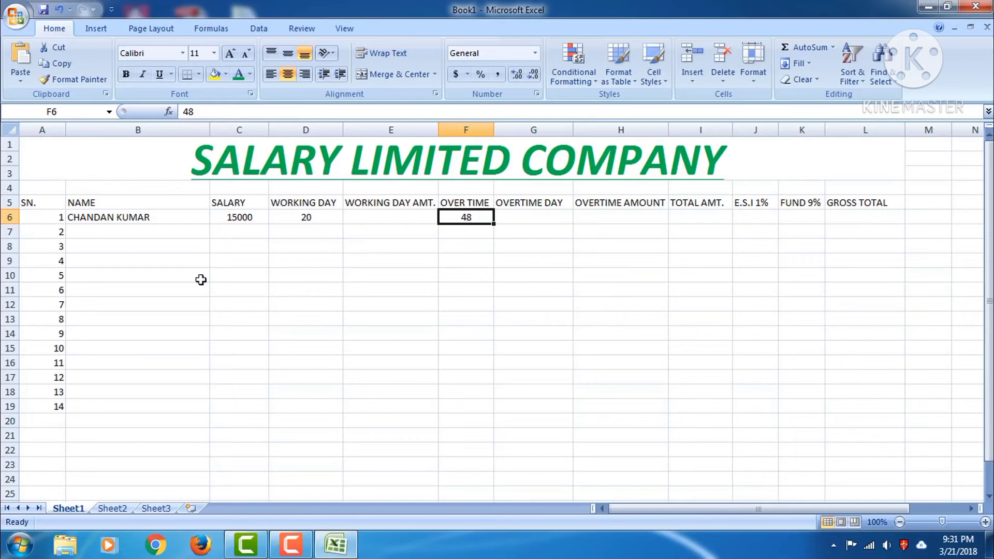
{"action": "left_click", "coordinate": [366, 216]}
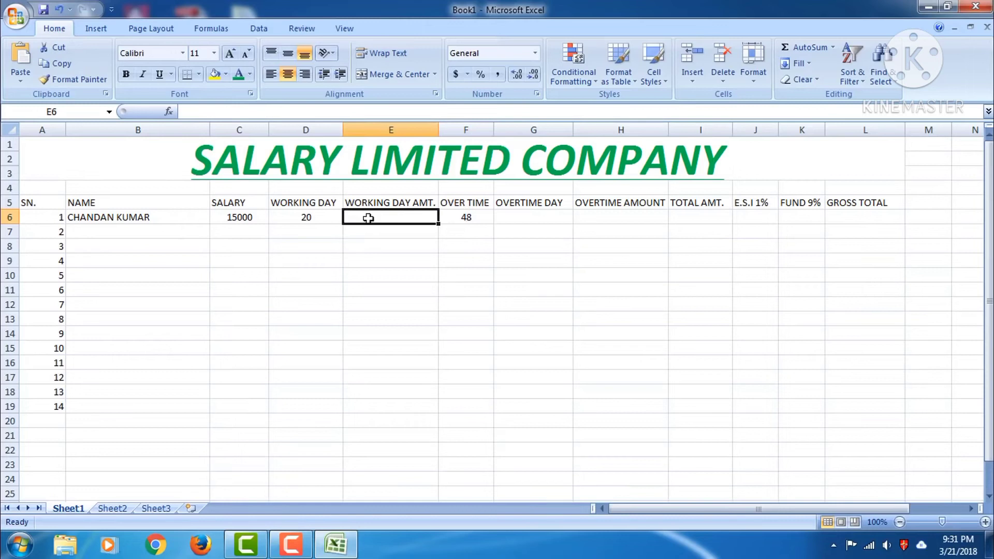
Enter =(C6*D6/30) in WORKING DAY AMT. cell E6, giving 10000
{"action": "left_click", "coordinate": [241, 113]}
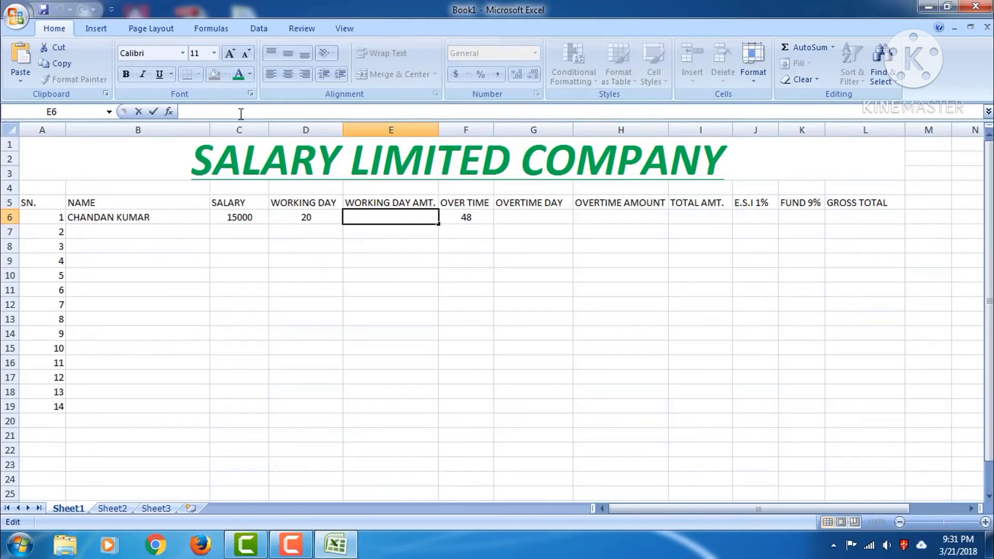
{"action": "type", "text": "="}
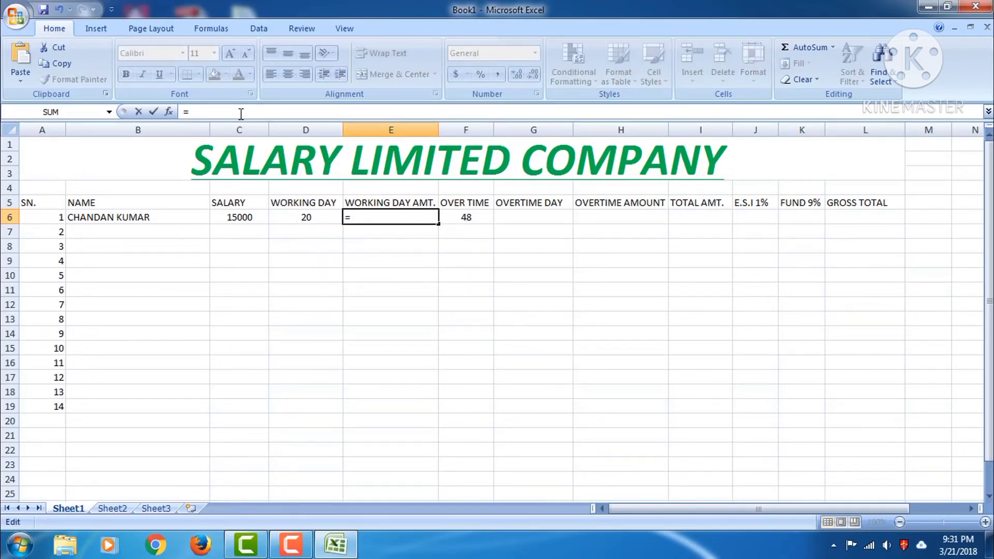
{"action": "type", "text": "("}
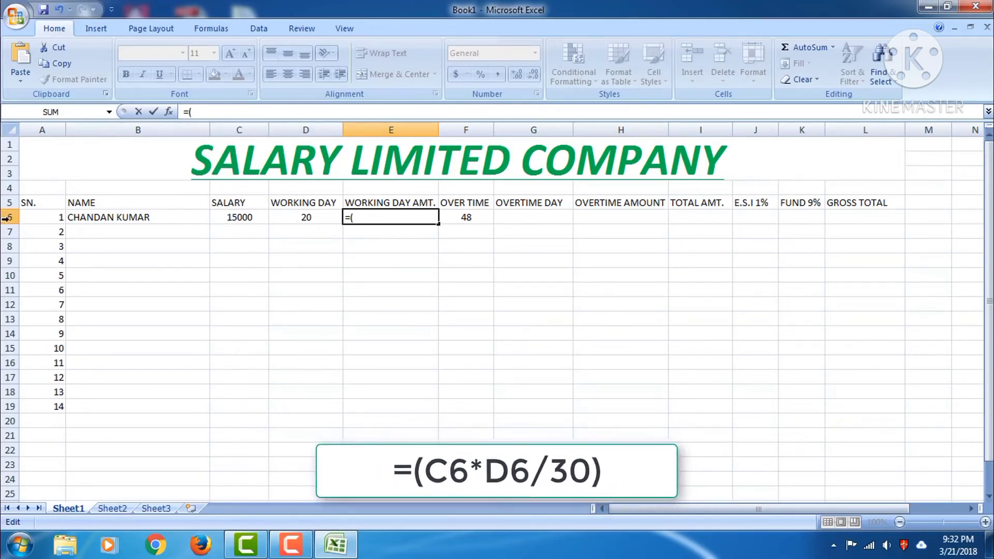
{"action": "type", "text": "6"}
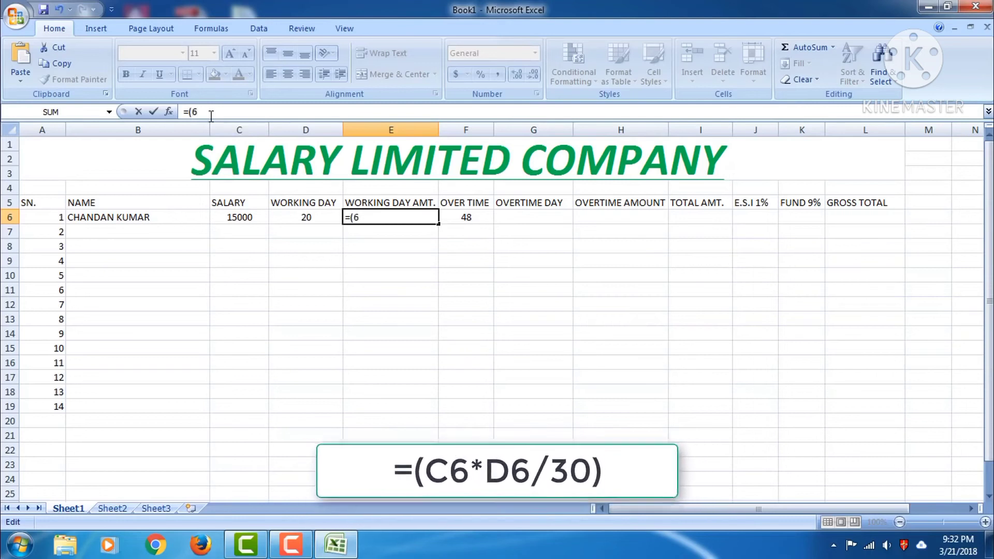
{"action": "type", "text": "C"}
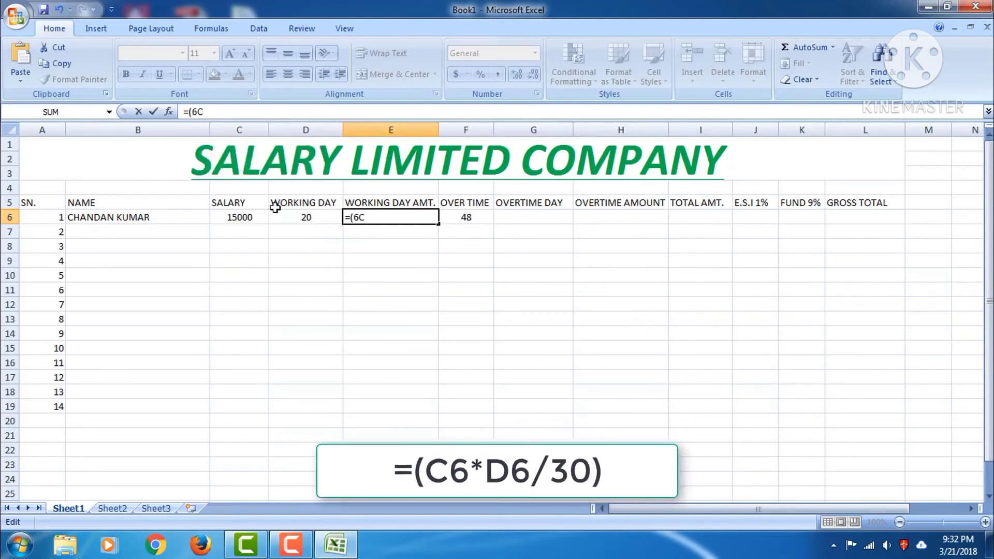
{"action": "key", "text": "BackSpace"}
{"action": "key", "text": "BackSpace"}
{"action": "type", "text": "C6"}
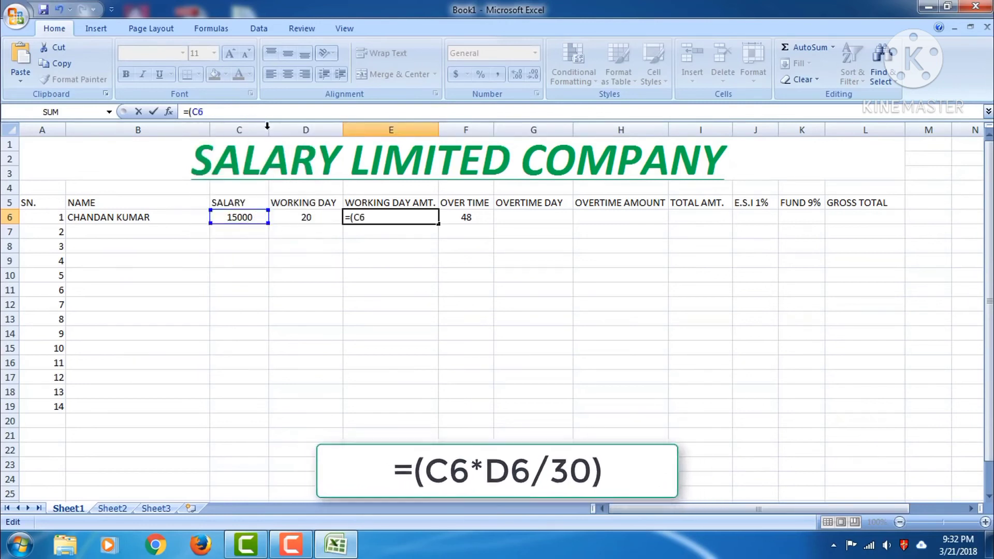
{"action": "type", "text": "9"}
{"action": "key", "text": "BackSpace"}
{"action": "type", "text": "*"}
{"action": "type", "text": "D6"}
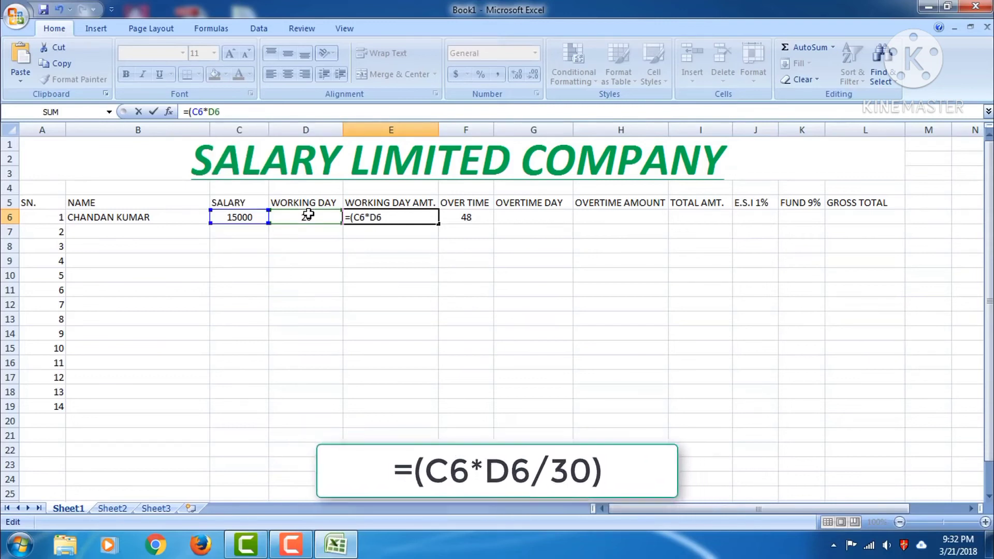
{"action": "type", "text": "/"}
{"action": "type", "text": "31"}
{"action": "key", "text": "BackSpace"}
{"action": "key", "text": "BackSpace"}
{"action": "type", "text": "28"}
{"action": "key", "text": "BackSpace"}
{"action": "key", "text": "BackSpace"}
{"action": "type", "text": "30)"}
{"action": "key", "text": "Return"}
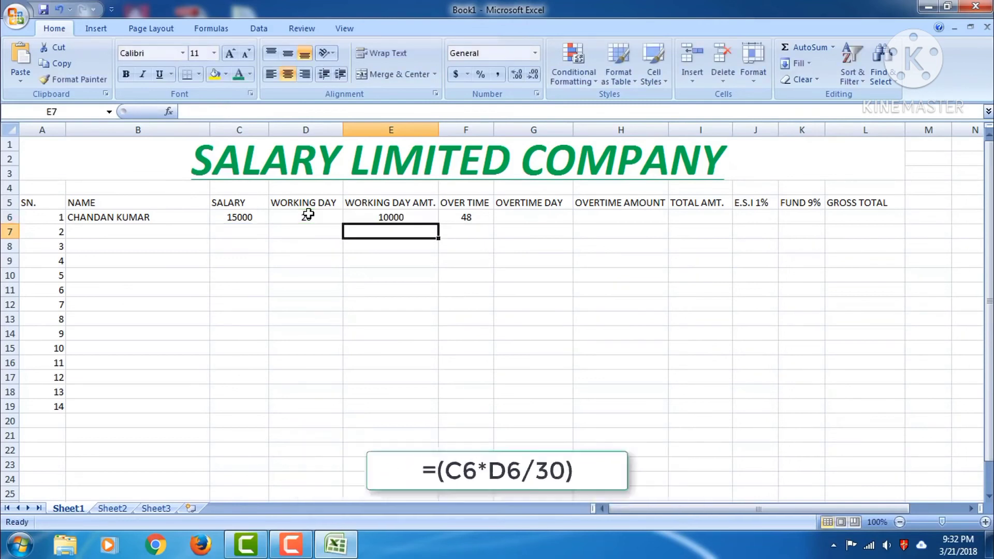
{"action": "left_click", "coordinate": [363, 217]}
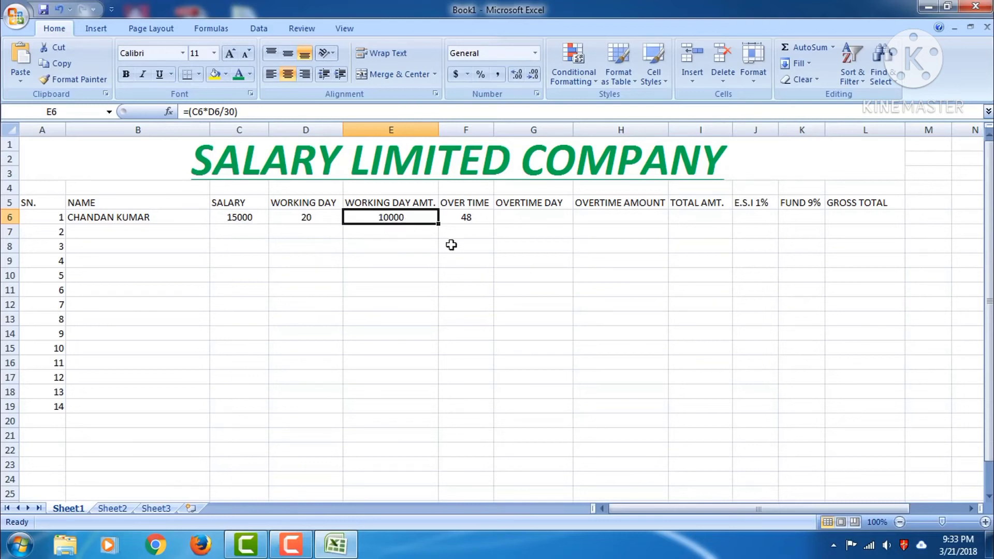
Enter =(F6/8) in OVERTIME DAY cell G6 so it shows 6
{"action": "left_click", "coordinate": [467, 217]}
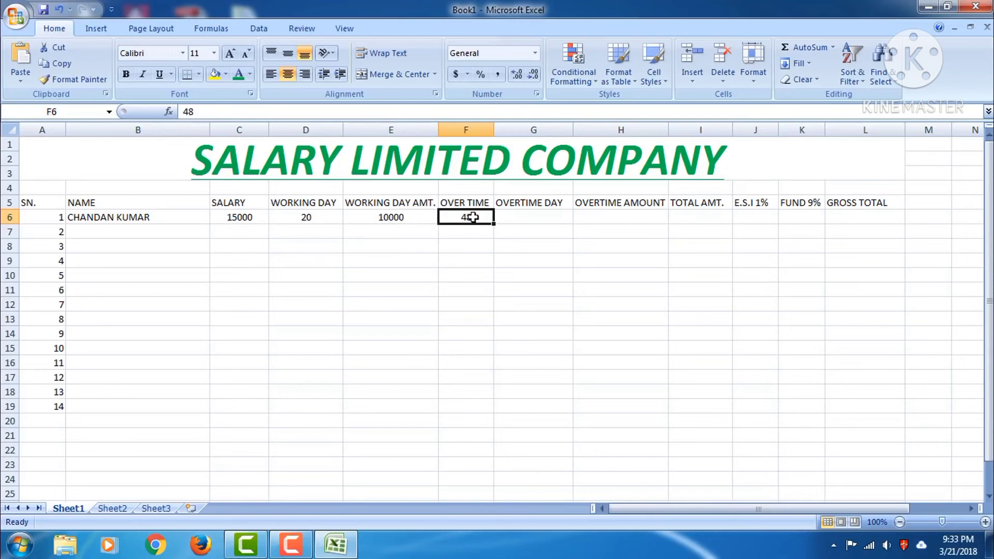
{"action": "left_click", "coordinate": [516, 217]}
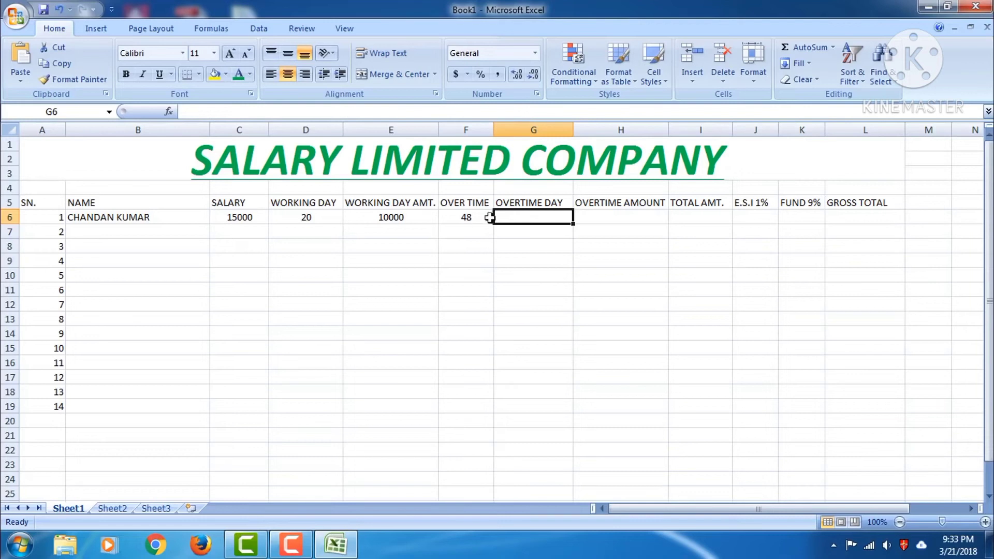
{"action": "left_click", "coordinate": [390, 111]}
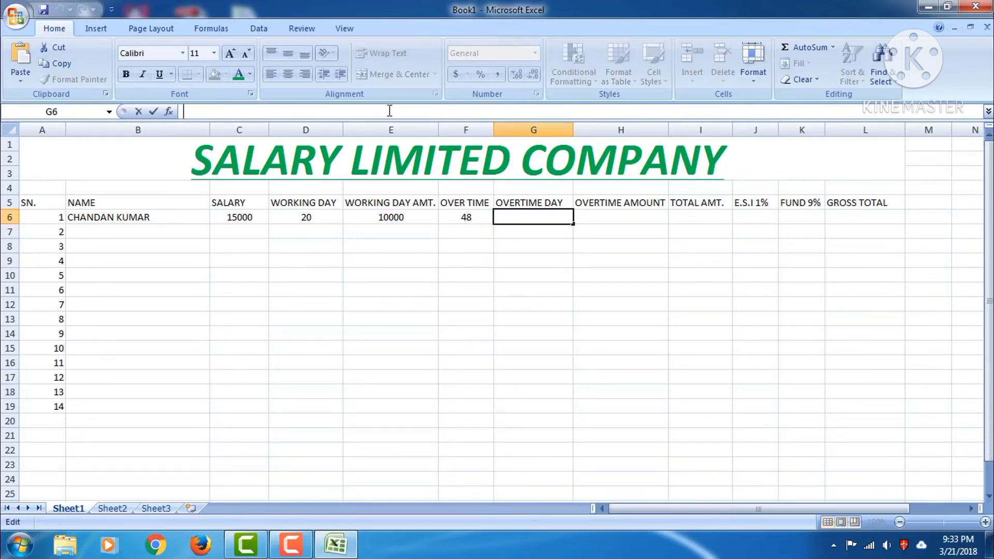
{"action": "type", "text": "="}
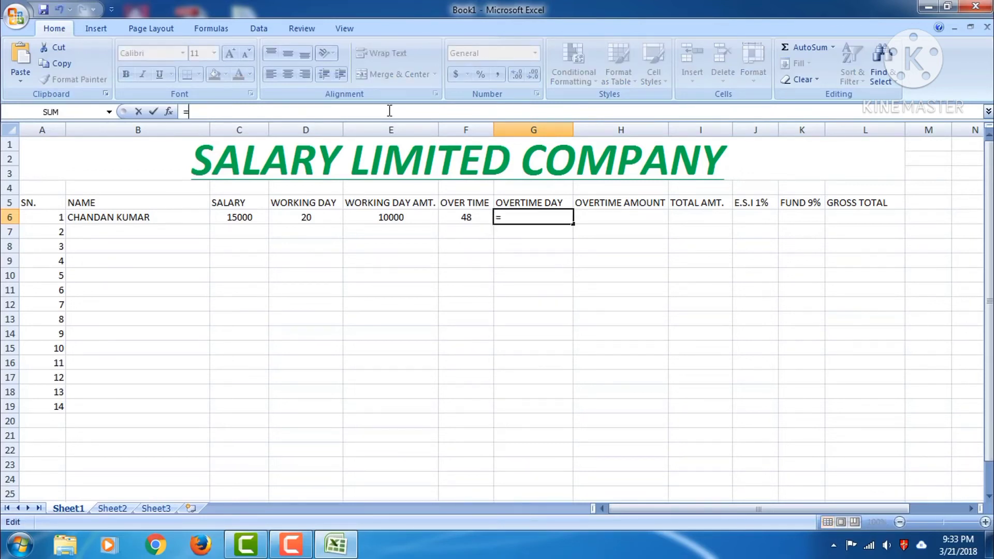
{"action": "type", "text": "("}
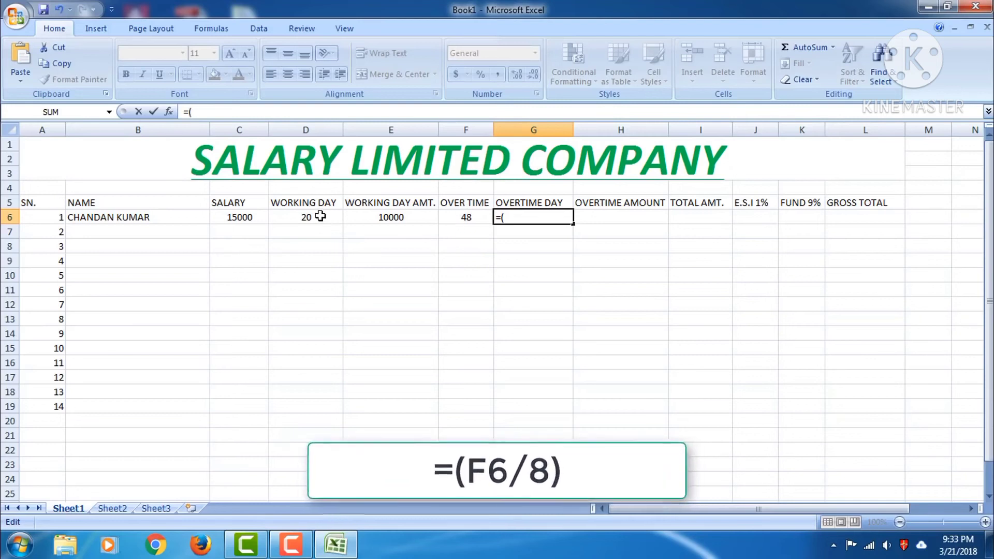
{"action": "type", "text": "F6"}
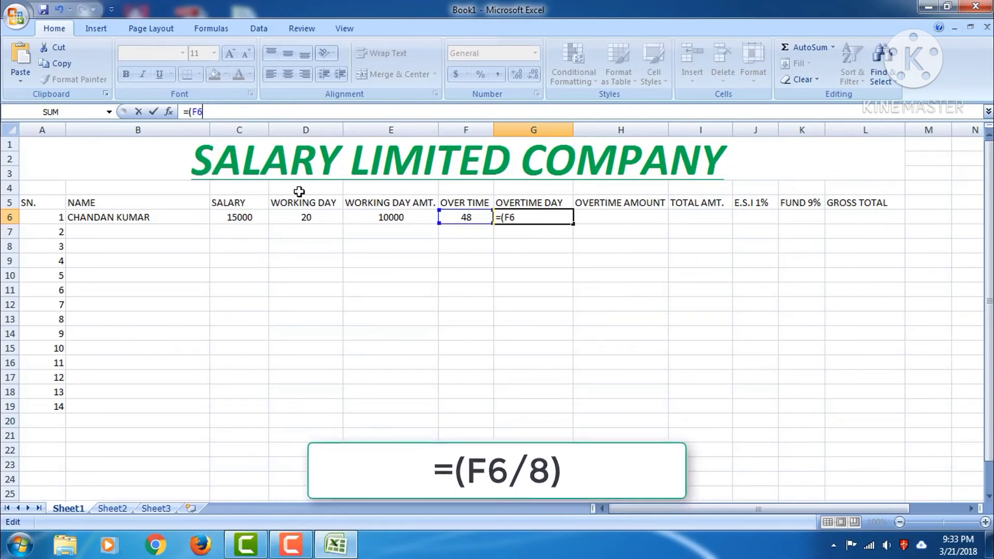
{"action": "type", "text": "/"}
{"action": "type", "text": "8"}
{"action": "key", "text": "BackSpace"}
{"action": "type", "text": "10"}
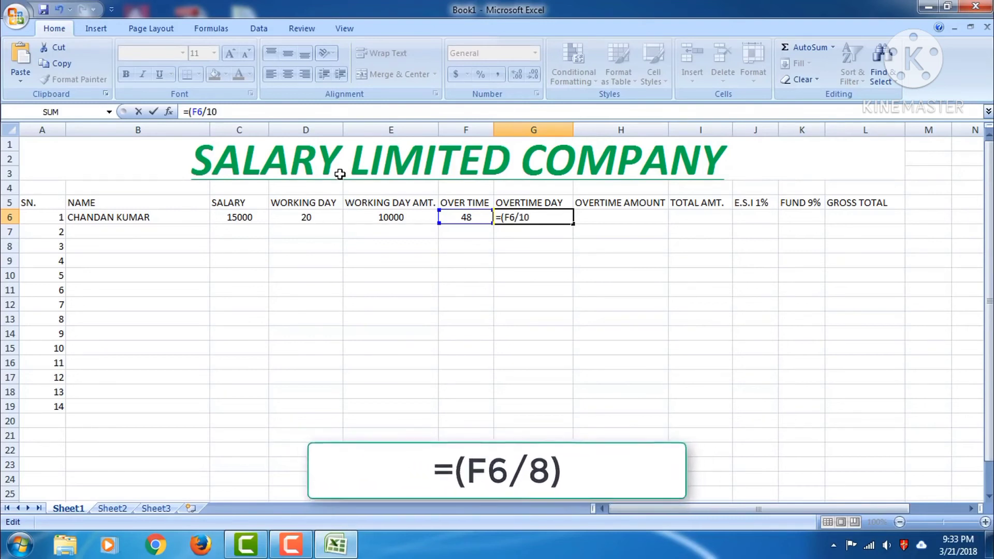
{"action": "key", "text": "BackSpace"}
{"action": "type", "text": "2"}
{"action": "key", "text": "BackSpace"}
{"action": "key", "text": "BackSpace"}
{"action": "type", "text": "8)"}
{"action": "key", "text": "Return"}
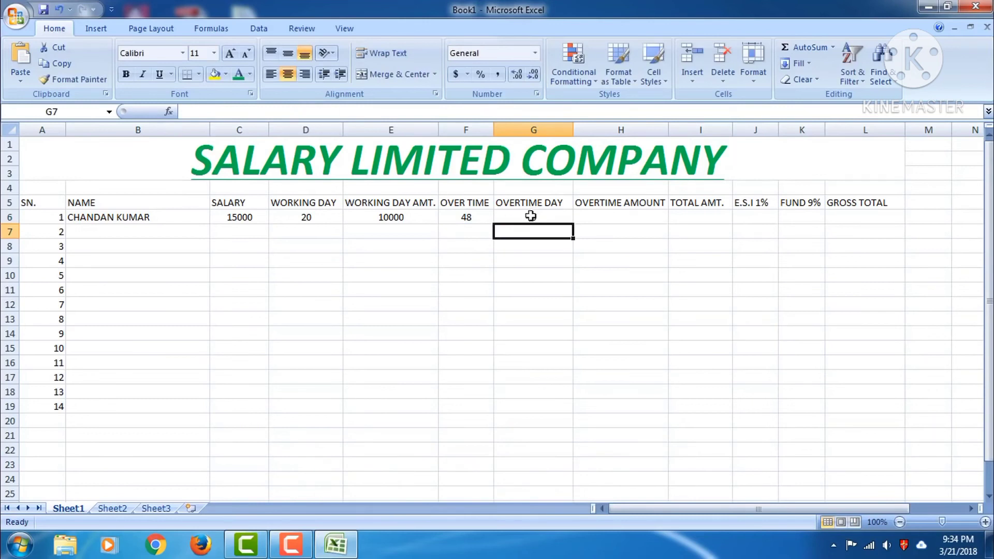
{"action": "left_click", "coordinate": [532, 217]}
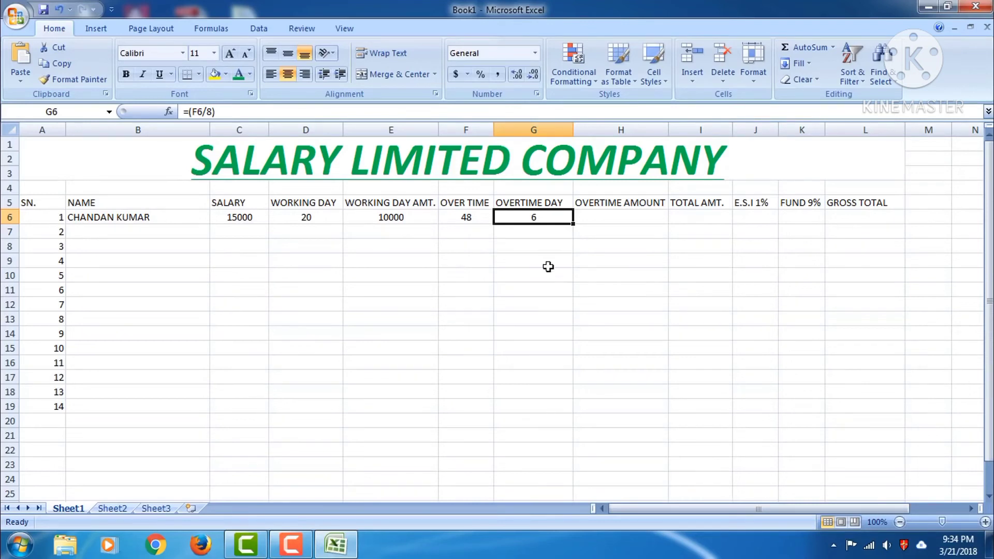
{"action": "left_click", "coordinate": [606, 218]}
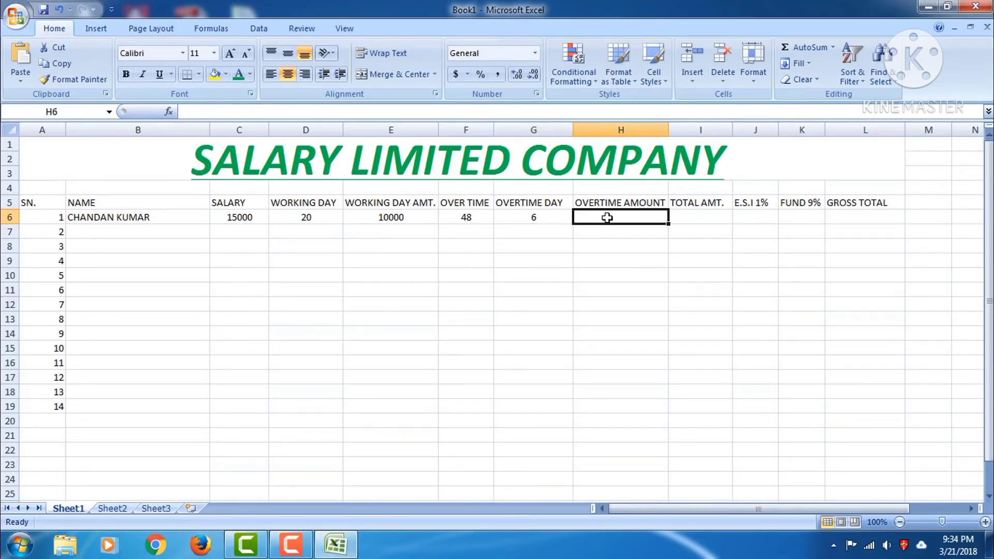
Enter =(C6*G2/30) in OVERTIME AMOUNT cell H6, which returns 0
{"action": "left_click", "coordinate": [262, 113]}
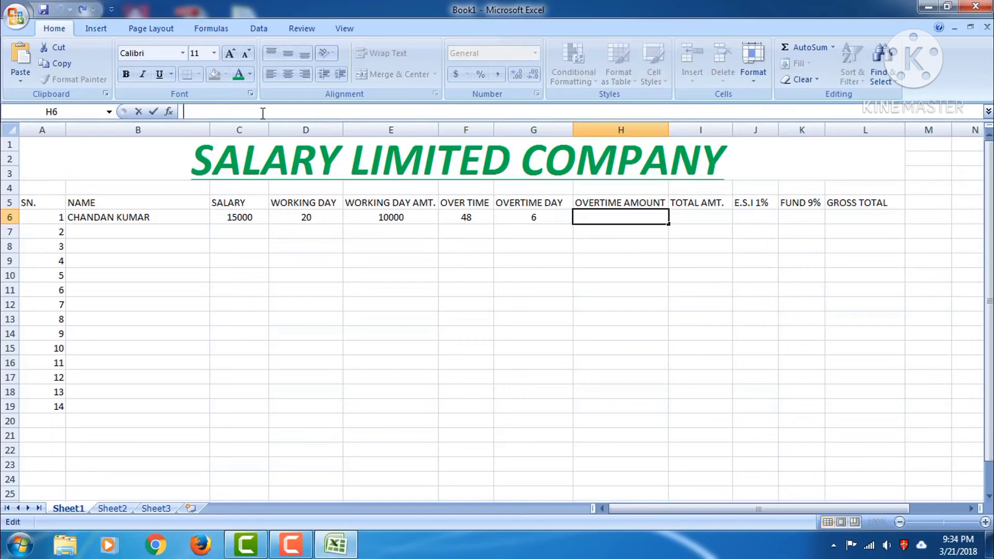
{"action": "type", "text": "="}
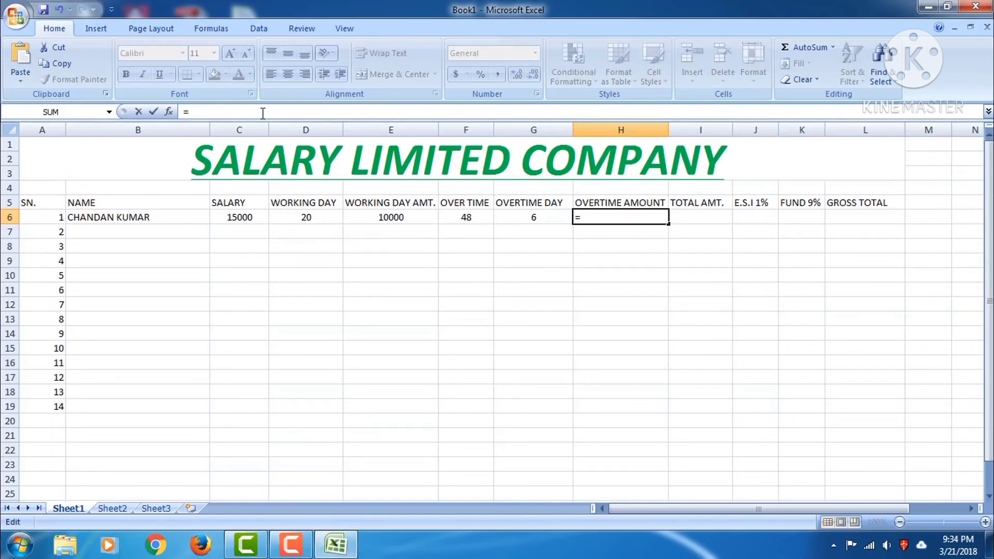
{"action": "type", "text": "("}
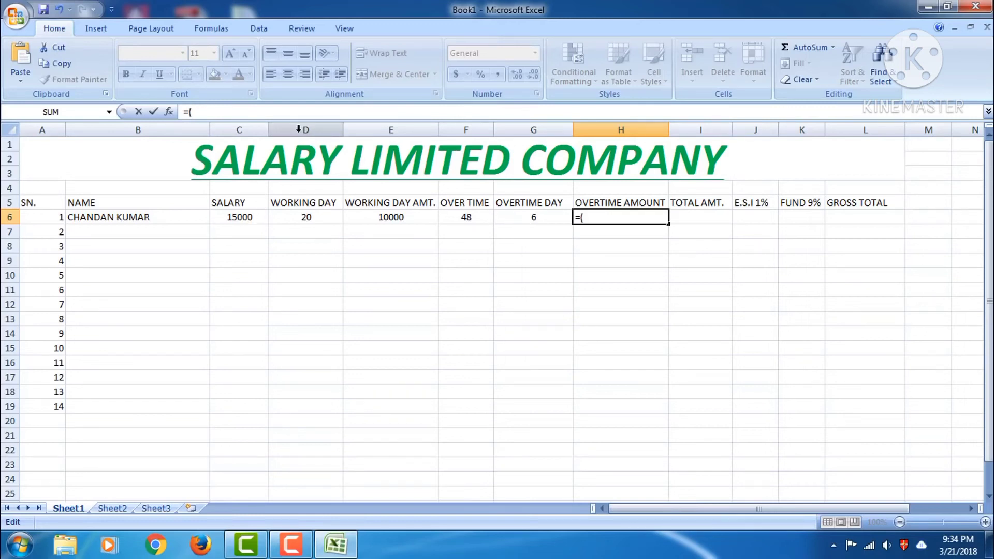
{"action": "type", "text": "C"}
{"action": "type", "text": "3"}
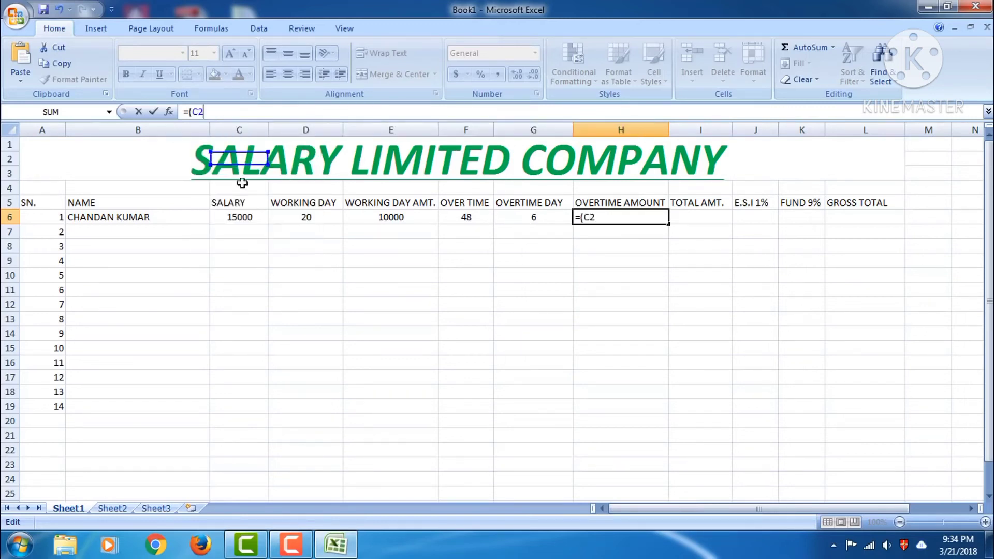
{"action": "key", "text": "BackSpace"}
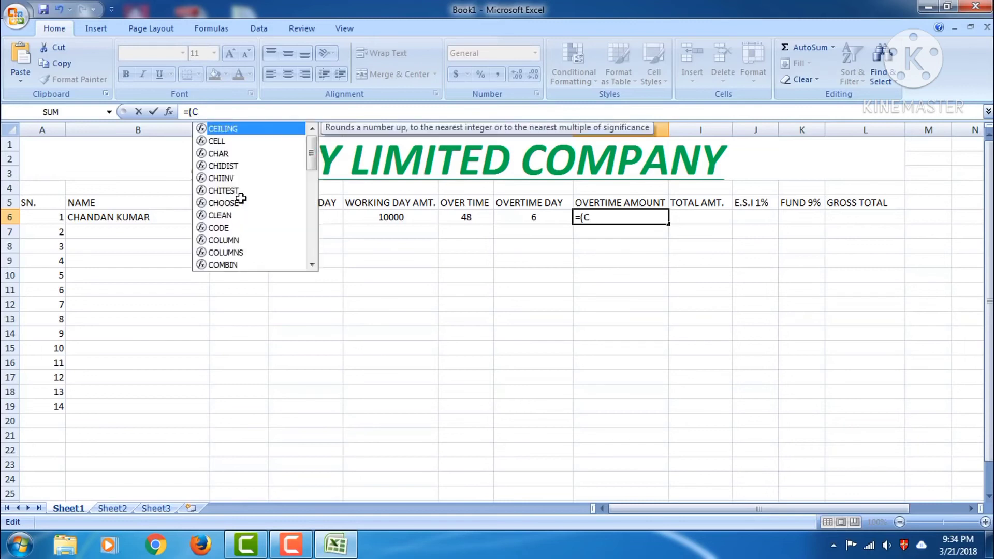
{"action": "type", "text": "6"}
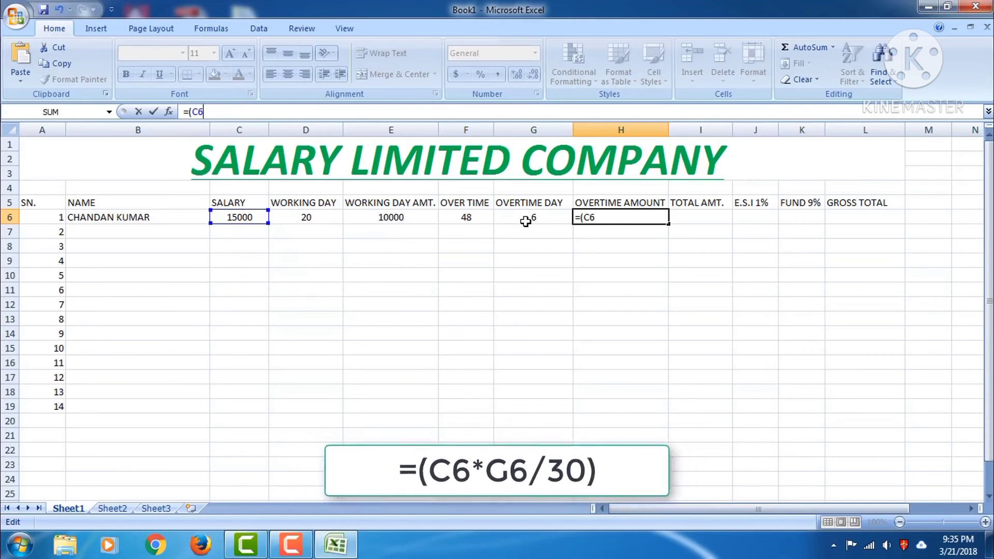
{"action": "type", "text": "*G2"}
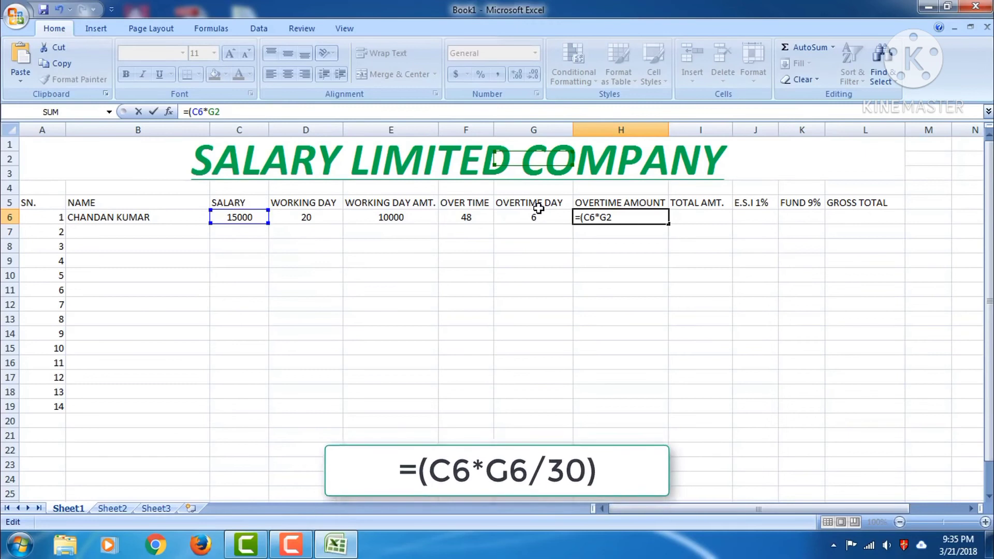
{"action": "type", "text": "/30"}
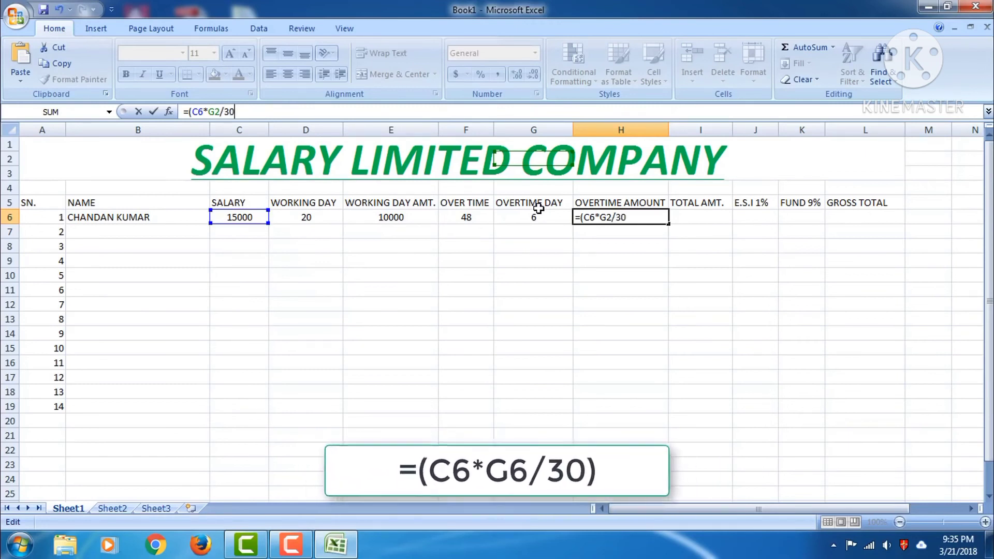
{"action": "type", "text": ")"}
{"action": "key", "text": "Return"}
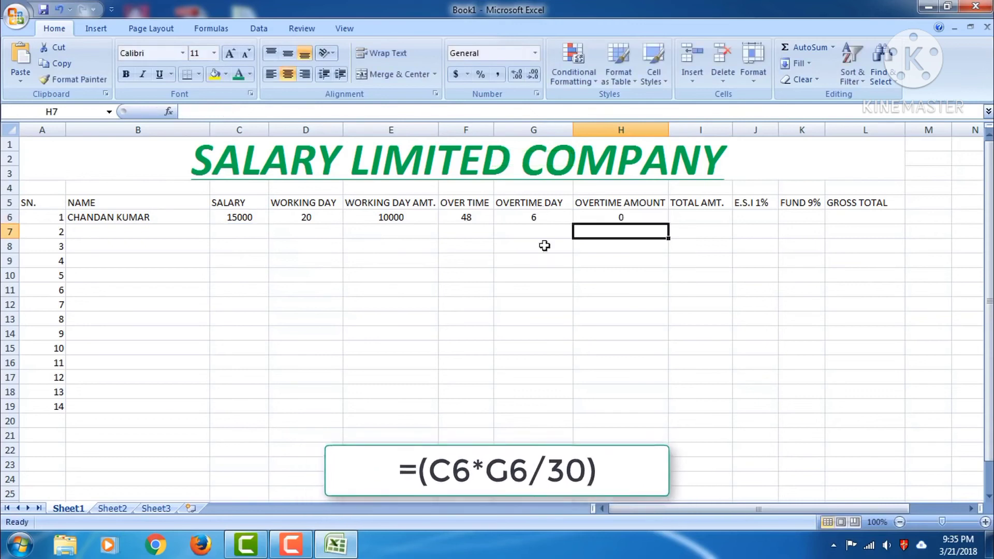
Change H6's G2 reference to G6, making =(C6*G6/30) show 3000
{"action": "left_click", "coordinate": [614, 221]}
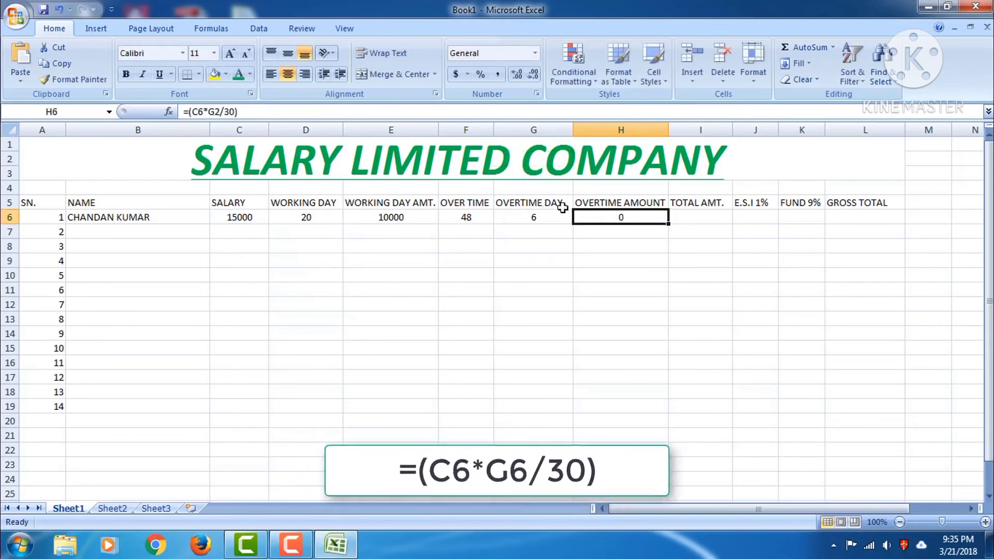
{"action": "left_click", "coordinate": [253, 114]}
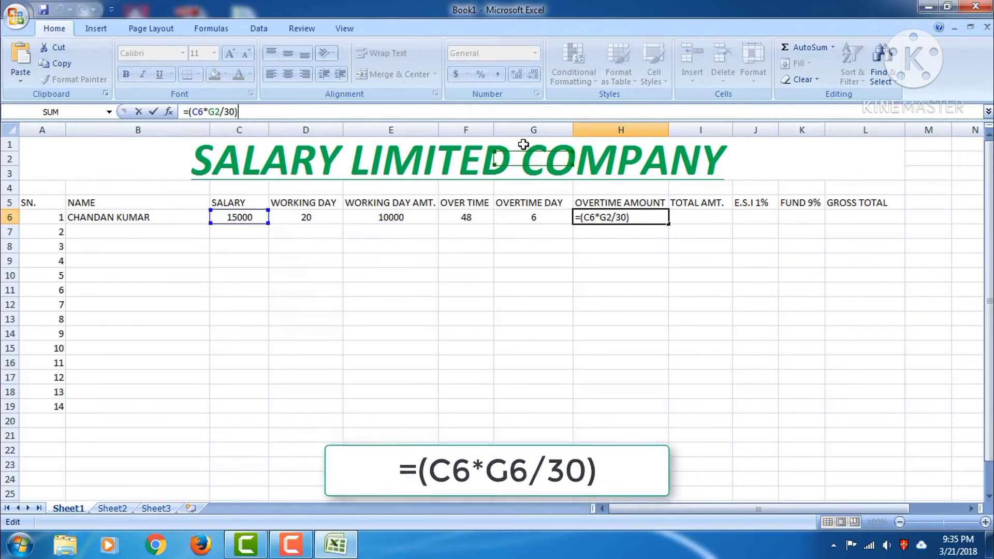
{"action": "left_click", "coordinate": [219, 112]}
{"action": "key", "text": "BackSpace"}
{"action": "type", "text": "6"}
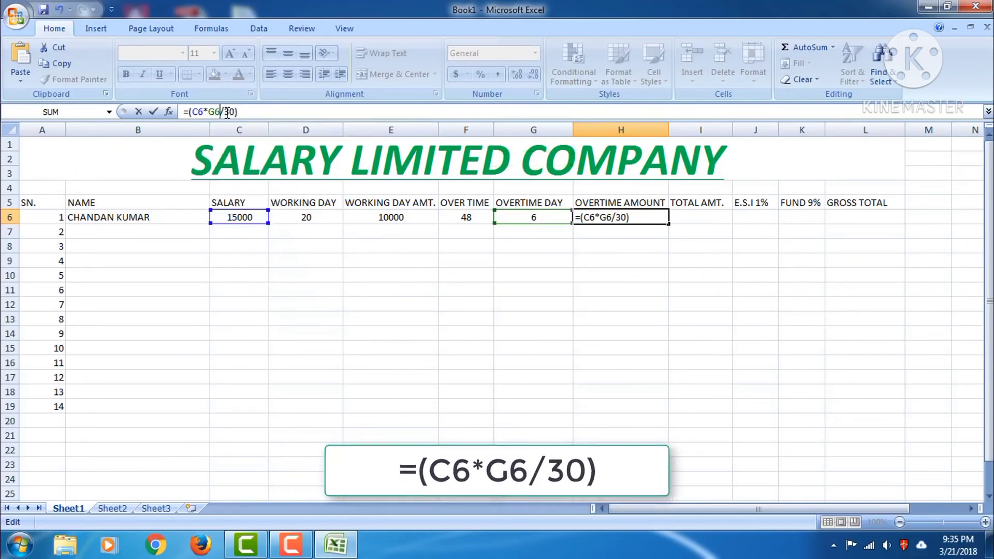
{"action": "key", "text": "Return"}
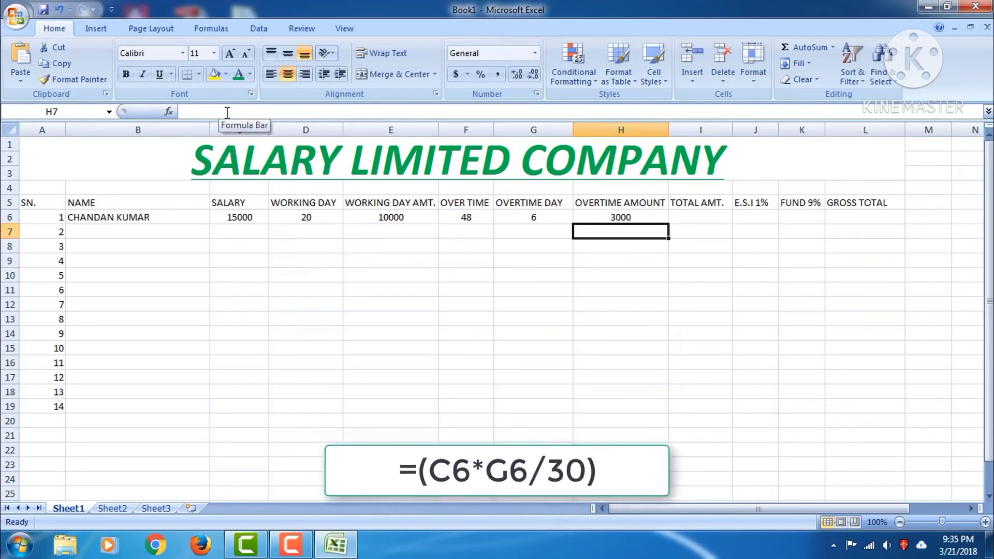
{"action": "left_click", "coordinate": [607, 218]}
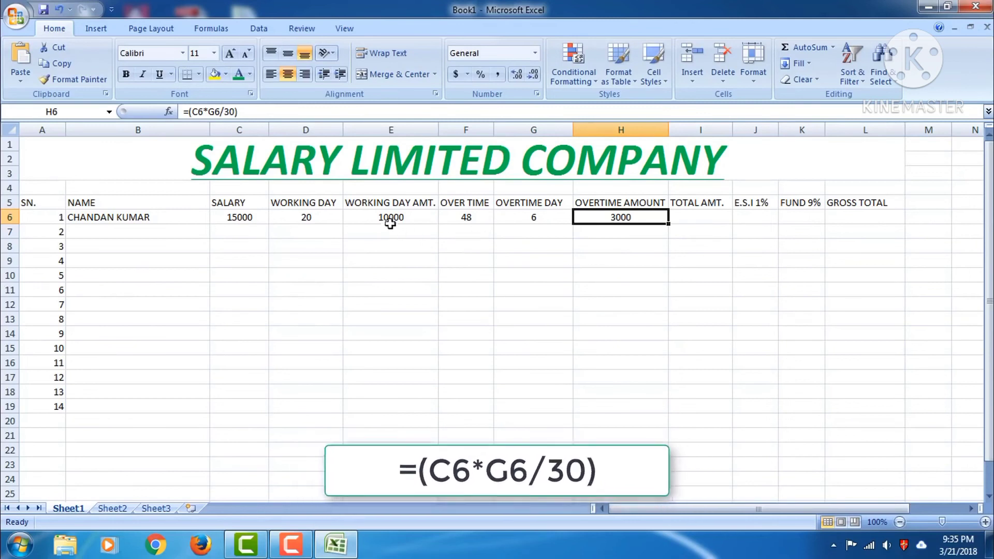
{"action": "left_click", "coordinate": [704, 218]}
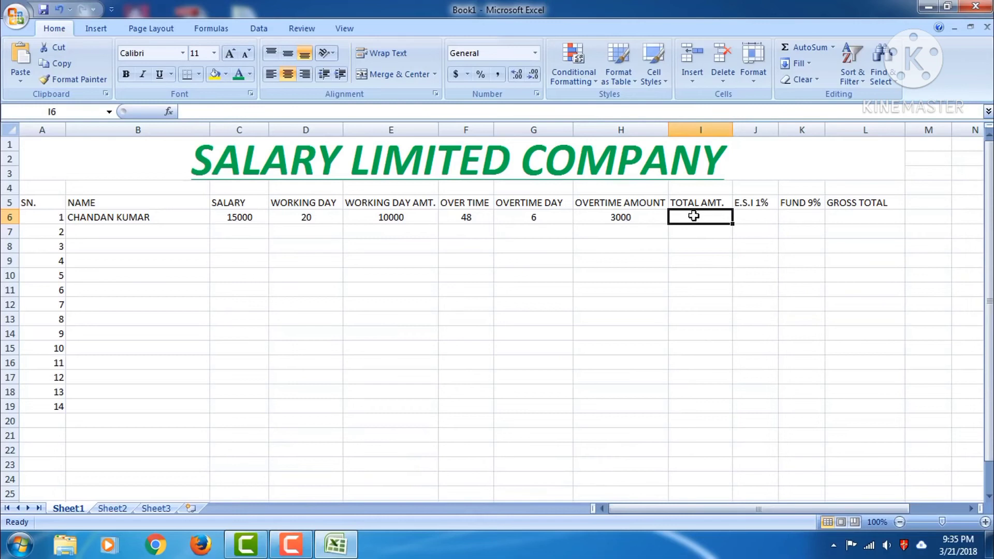
Enter =(E6+H6) in I6 so TOTAL AMT. shows 13000
{"action": "left_click", "coordinate": [427, 112]}
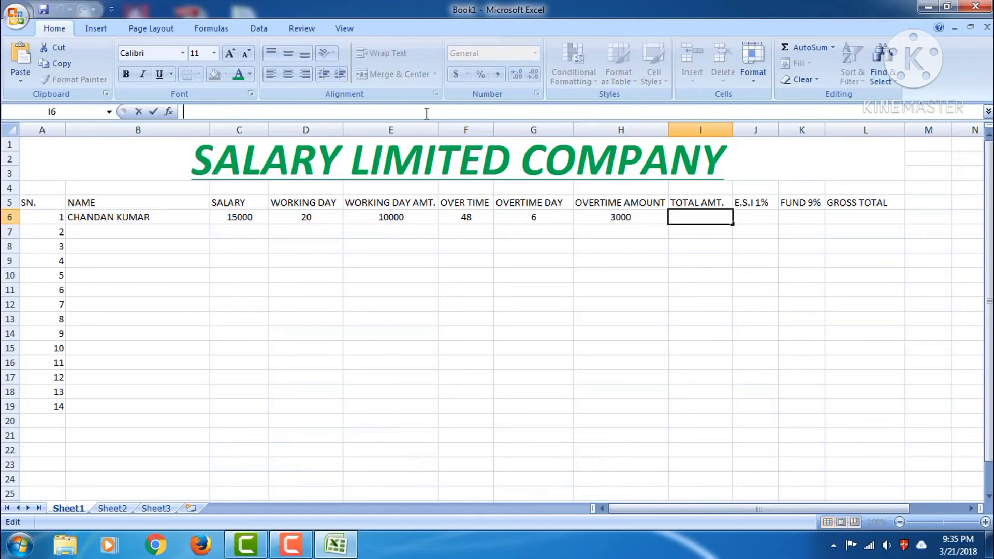
{"action": "type", "text": "=("}
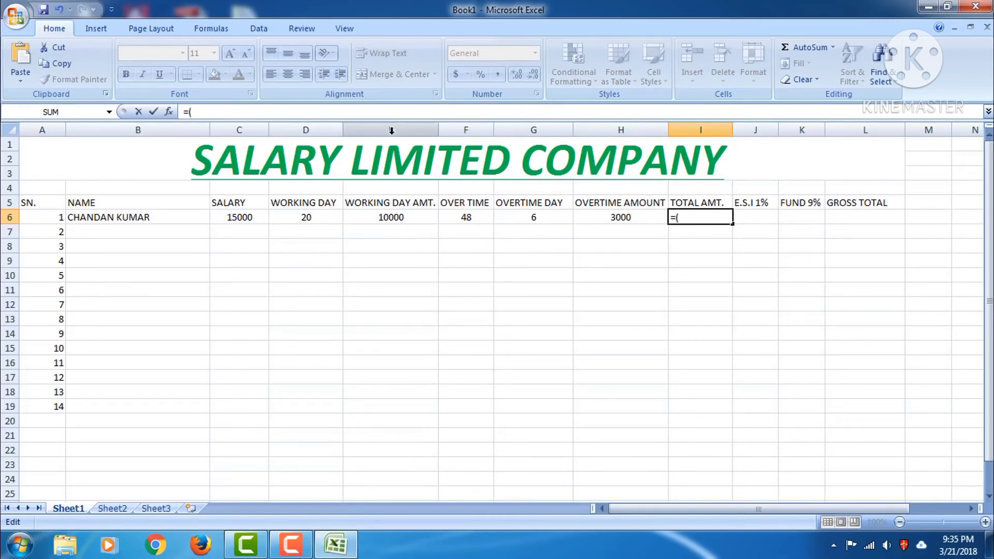
{"action": "type", "text": "E"}
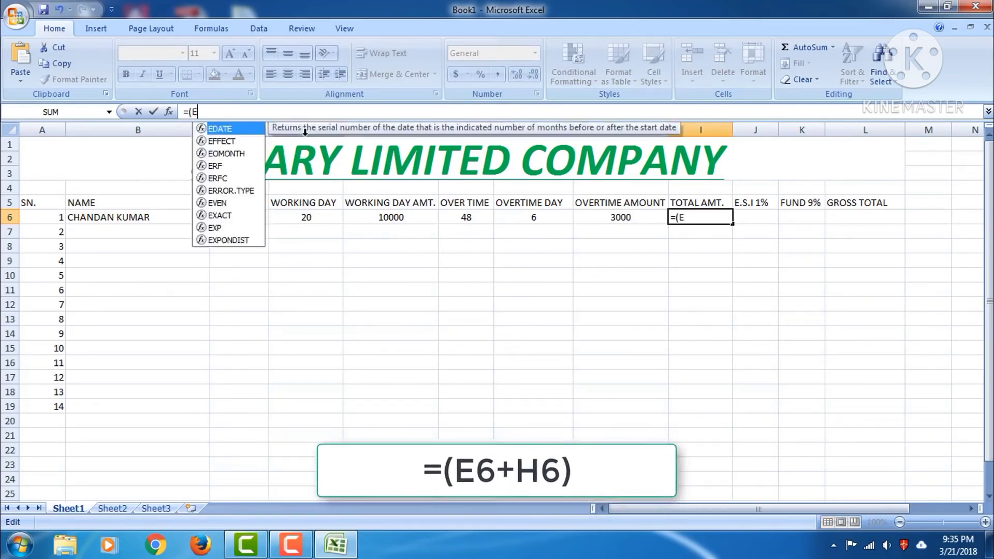
{"action": "type", "text": "6+"}
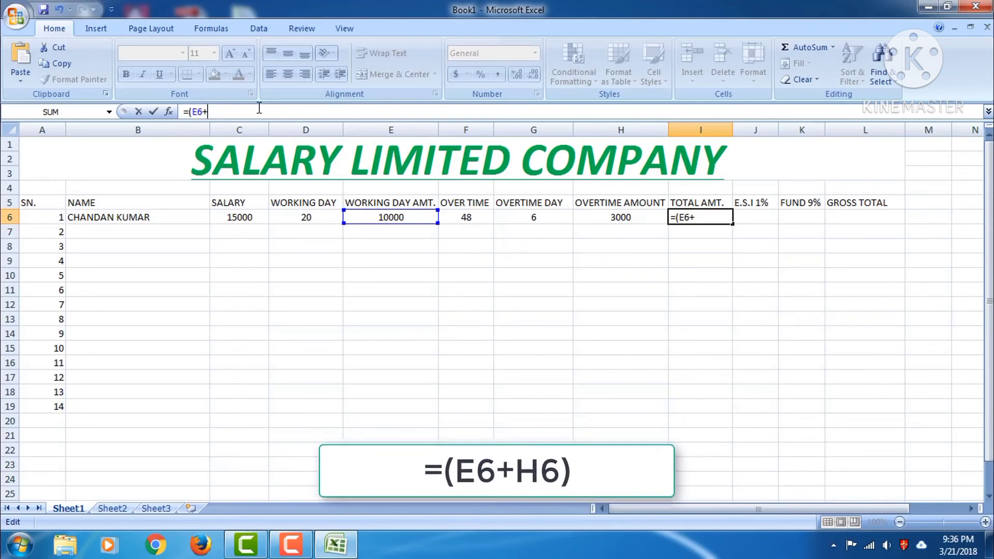
{"action": "type", "text": "H6"}
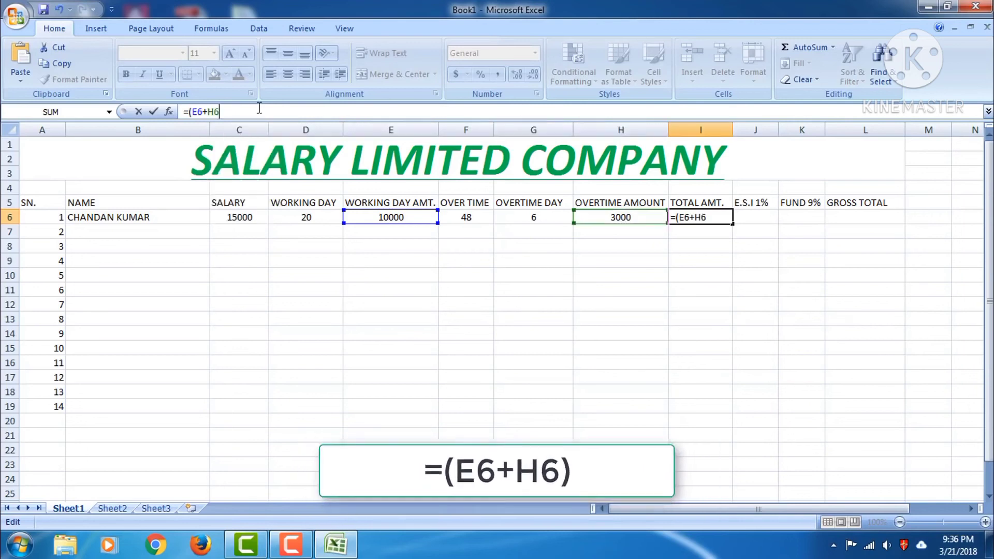
{"action": "type", "text": ")"}
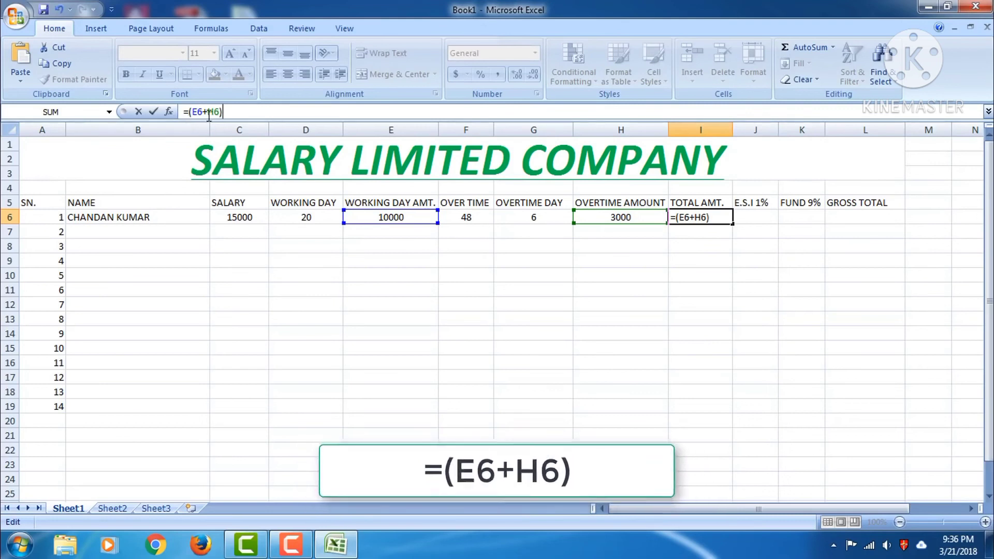
{"action": "key", "text": "Return"}
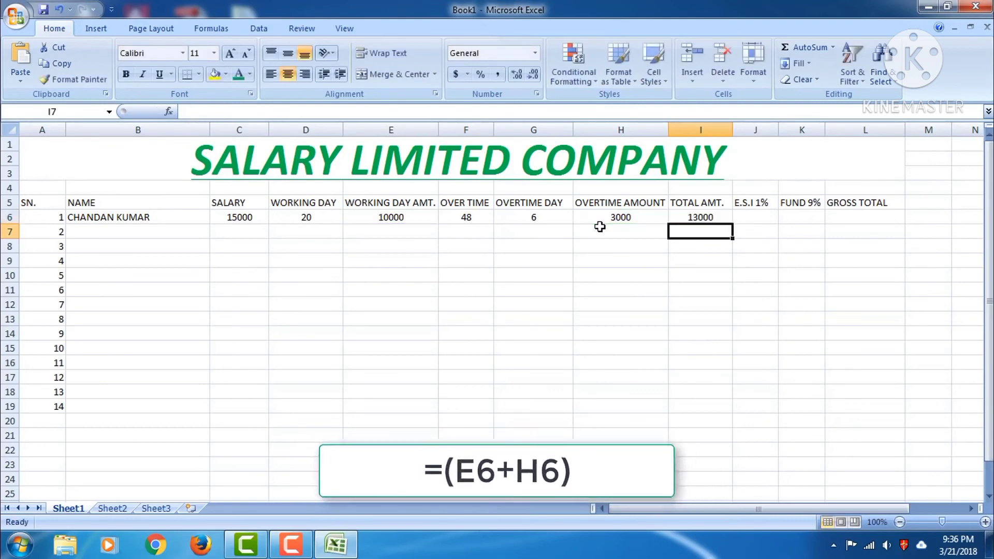
{"action": "left_click", "coordinate": [752, 217]}
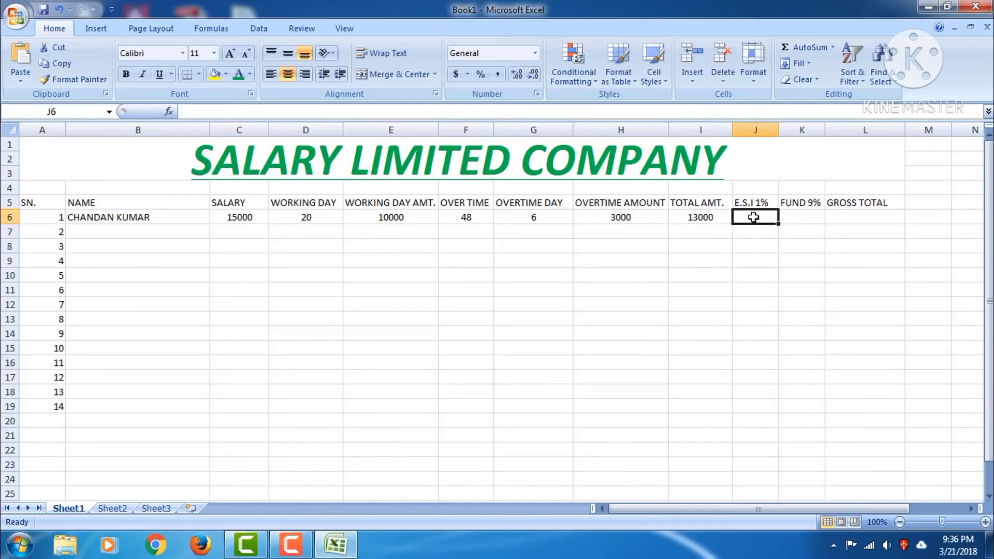
Enter =(E6*1%) in J6 so E.S.I 1% shows 100
{"action": "left_click", "coordinate": [524, 111]}
{"action": "type", "text": "="}
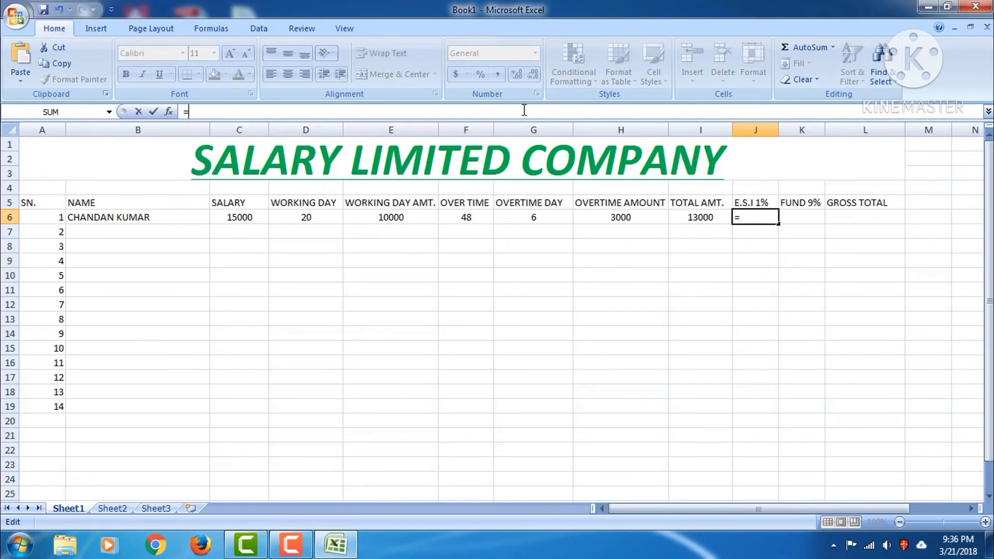
{"action": "type", "text": "("}
{"action": "type", "text": "E6"}
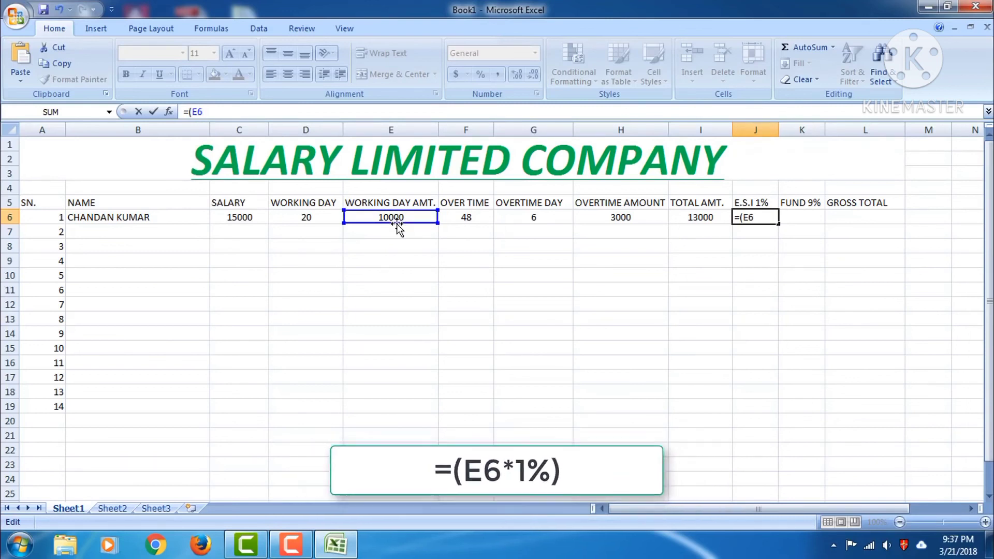
{"action": "type", "text": "*"}
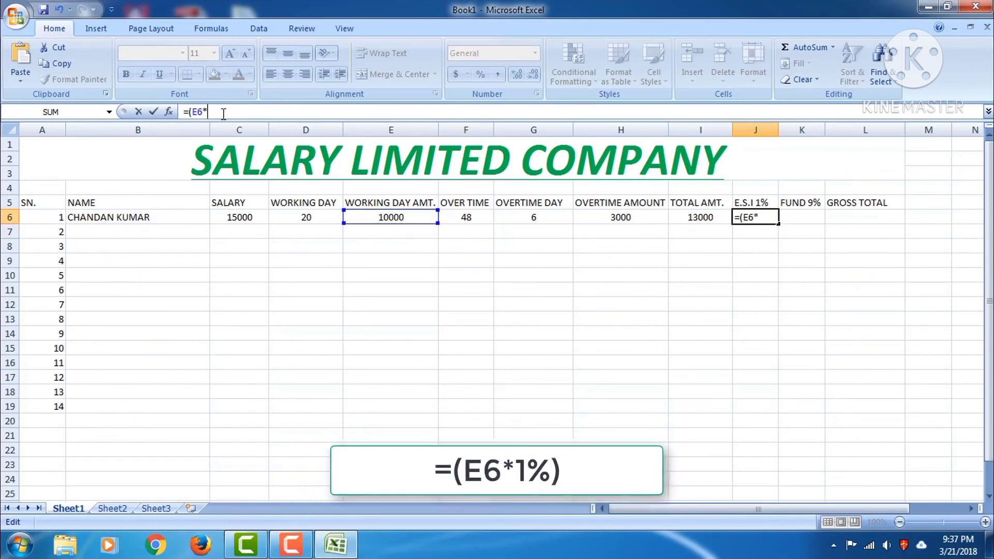
{"action": "type", "text": "1%"}
{"action": "type", "text": ")"}
{"action": "key", "text": "Return"}
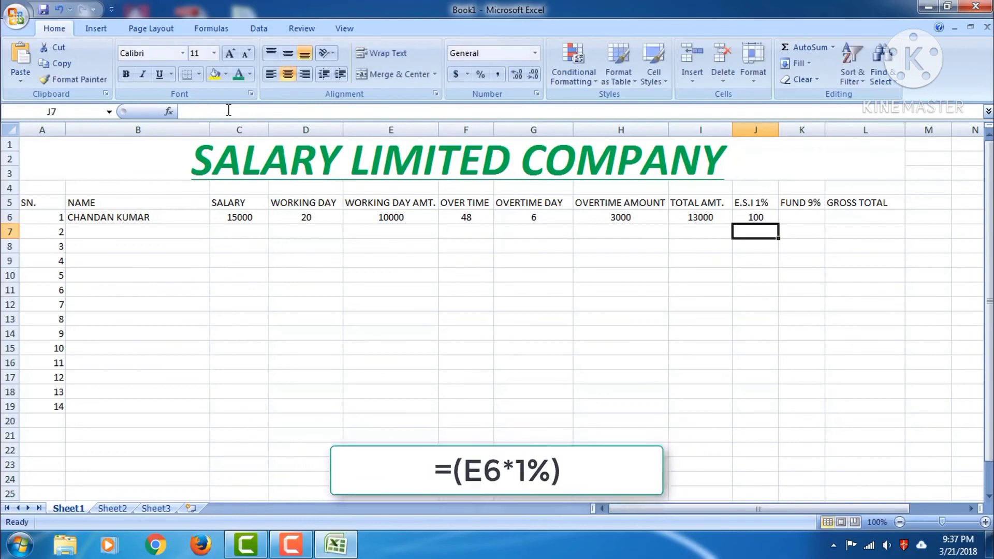
{"action": "left_click", "coordinate": [756, 217]}
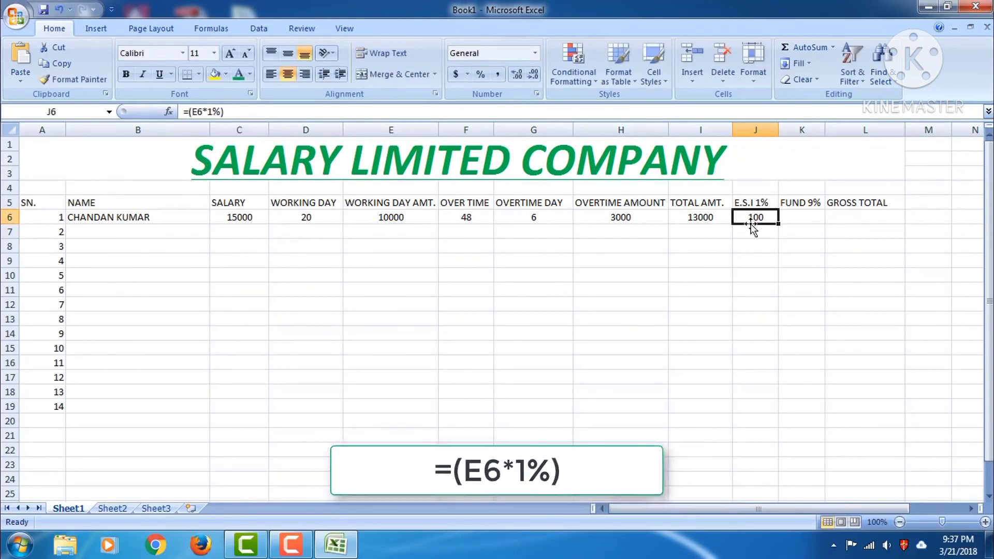
{"action": "left_click", "coordinate": [802, 217]}
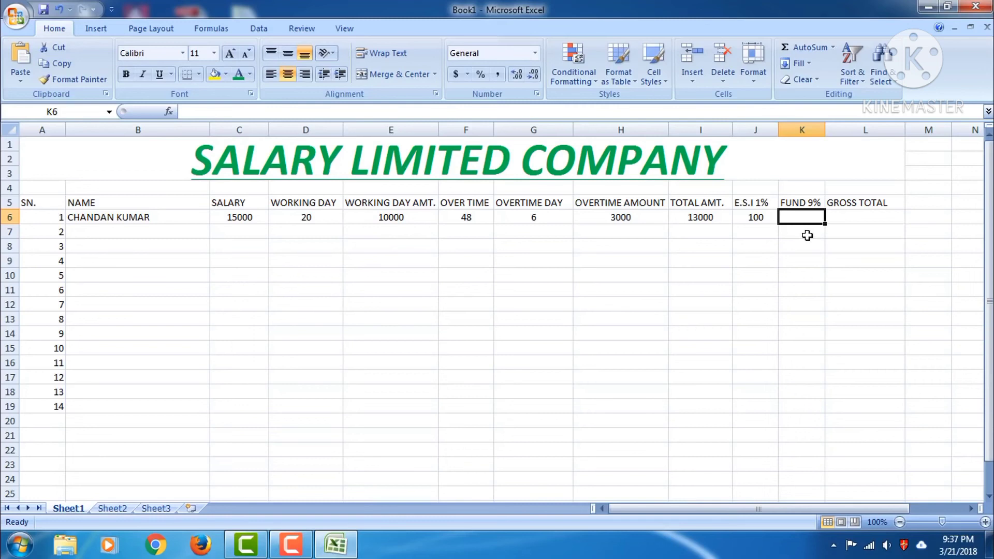
Enter =(E6*9%) in K6 so FUND 9% shows 900
{"action": "left_click", "coordinate": [750, 216]}
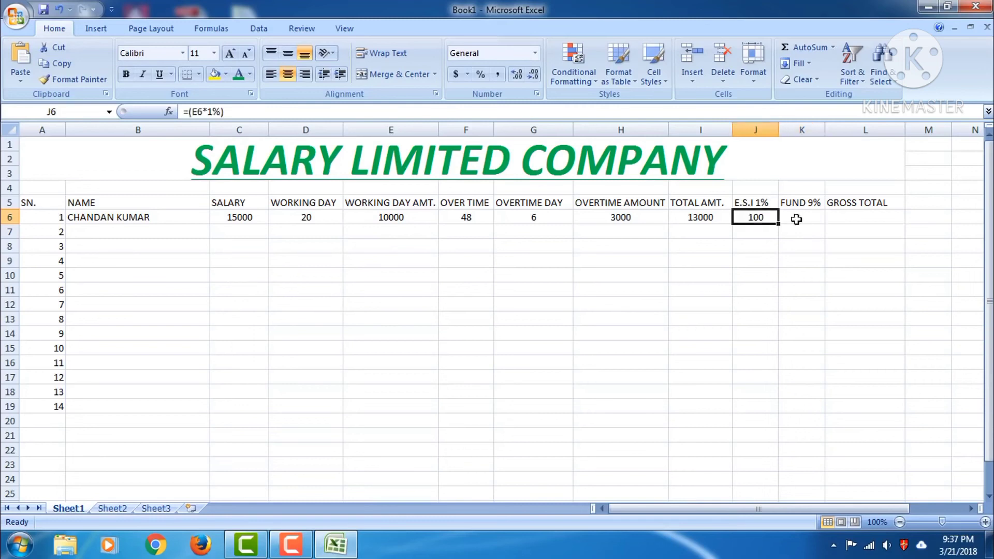
{"action": "left_click", "coordinate": [796, 219]}
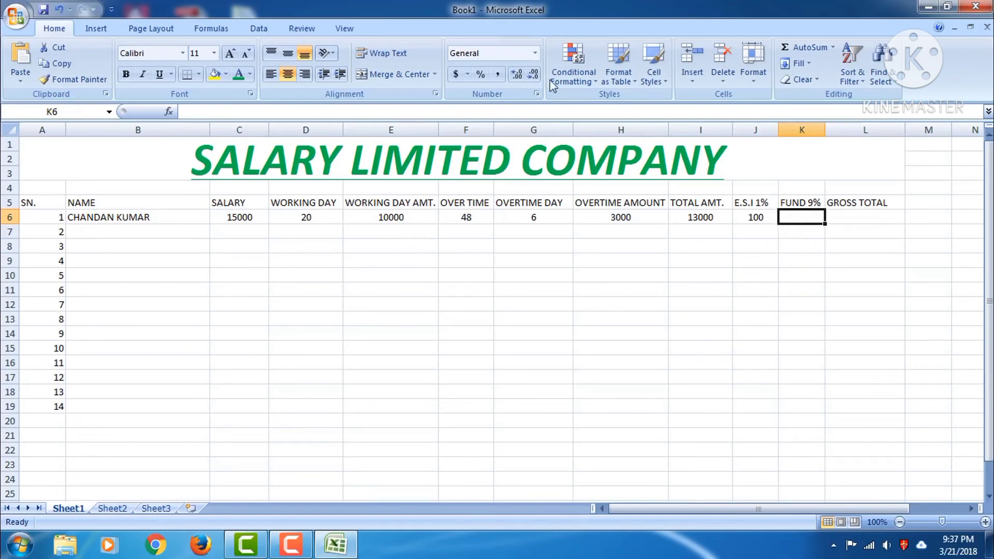
{"action": "left_click", "coordinate": [450, 110]}
{"action": "type", "text": "="}
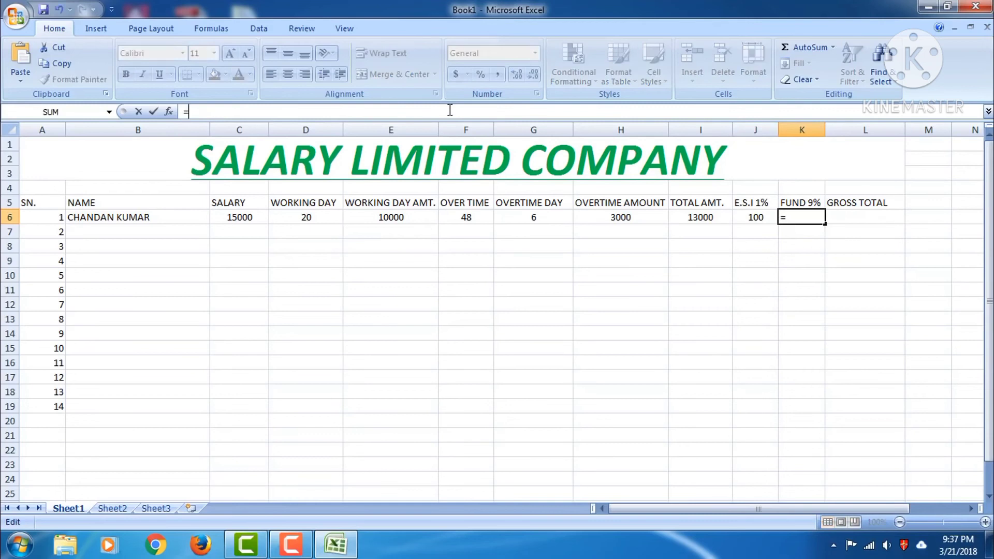
{"action": "type", "text": "(E6*"}
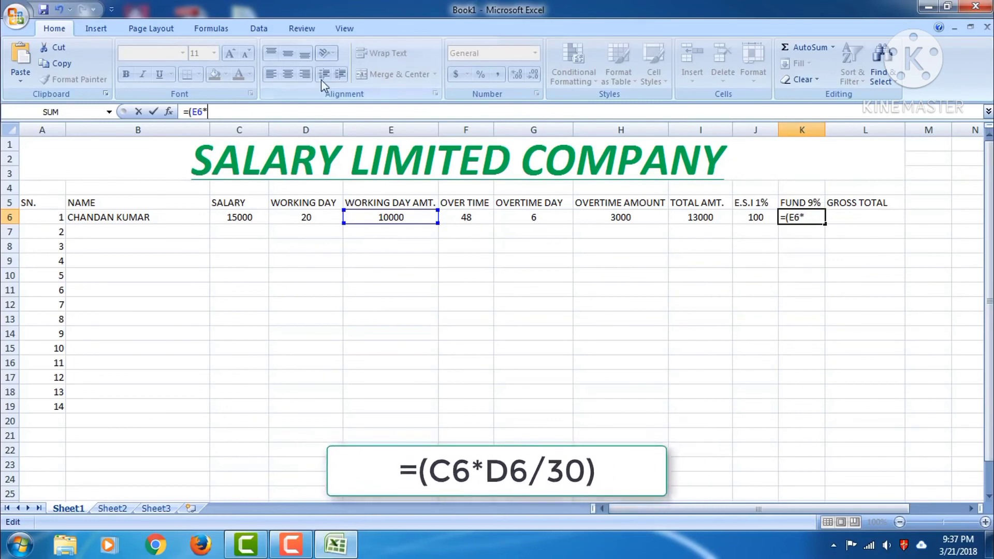
{"action": "type", "text": "9"}
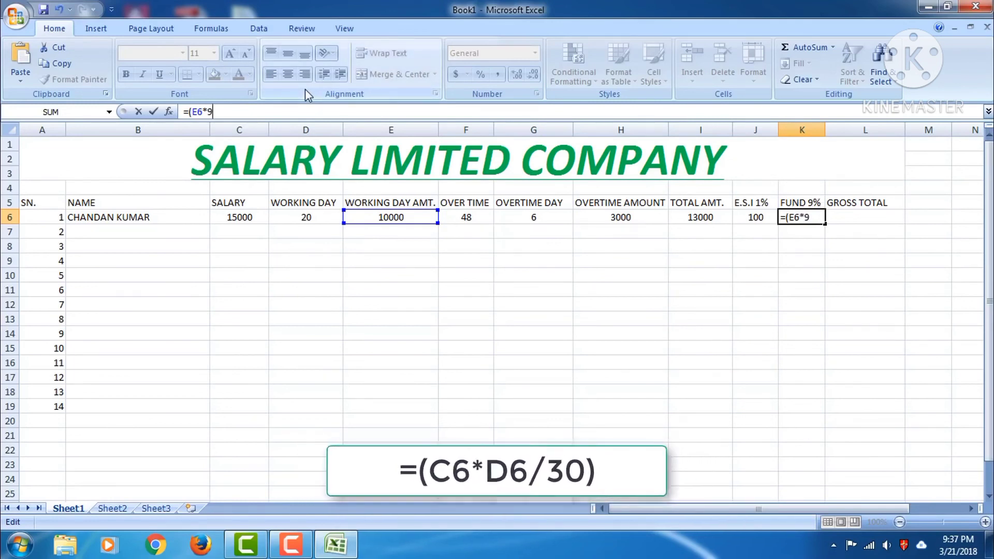
{"action": "type", "text": "%)"}
{"action": "key", "text": "Return"}
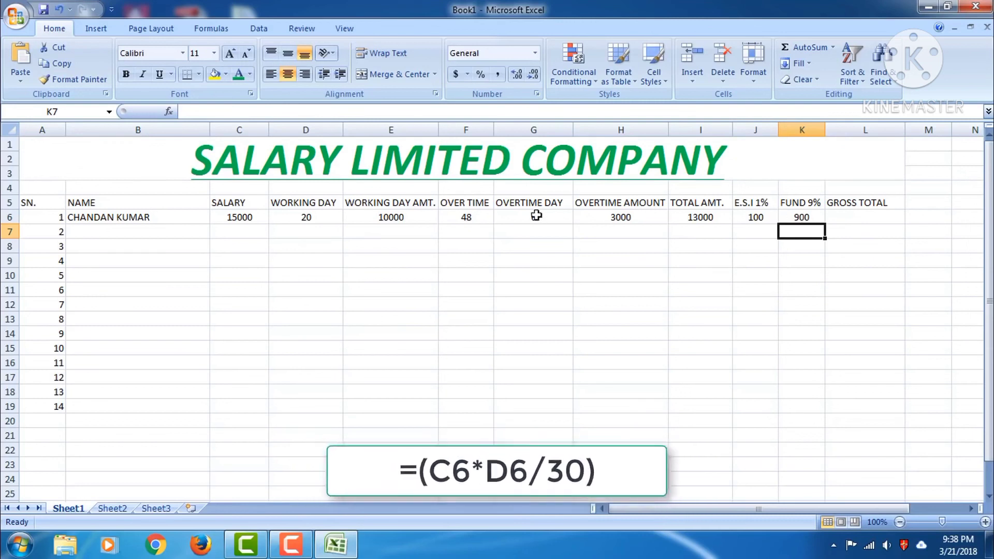
{"action": "left_click", "coordinate": [847, 217]}
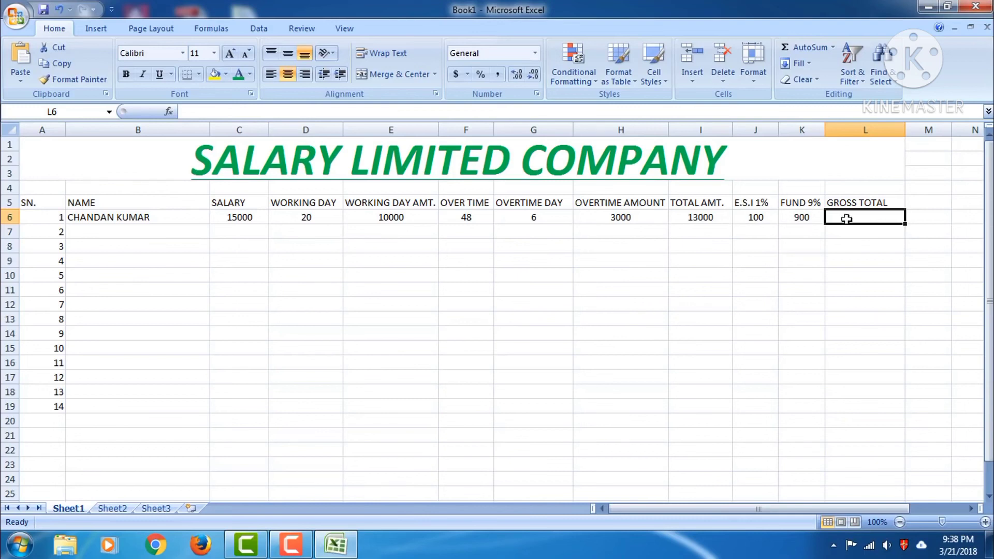
Give L6 the GROSS TOTAL formula =(I6-J6-K6) so it shows 12000
{"action": "left_click", "coordinate": [318, 111]}
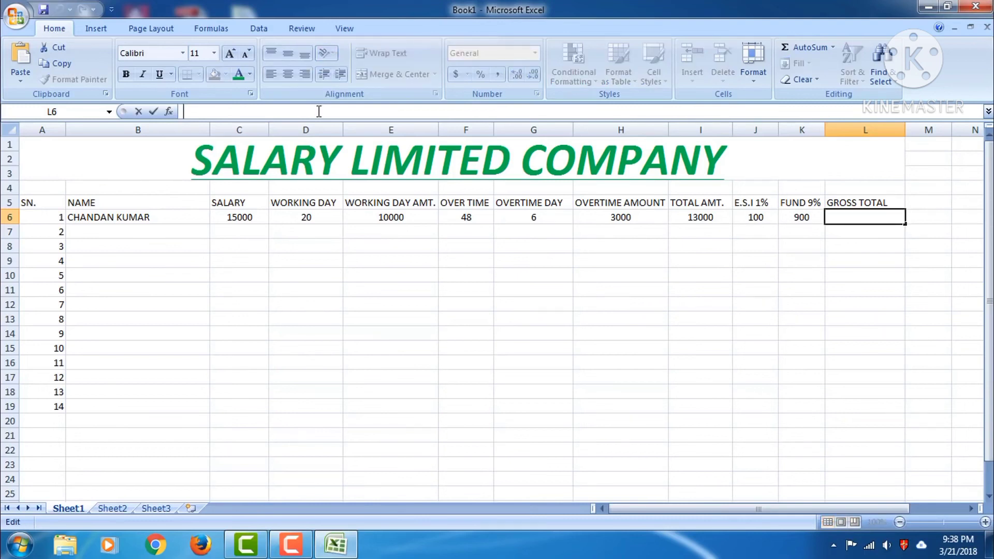
{"action": "type", "text": "="}
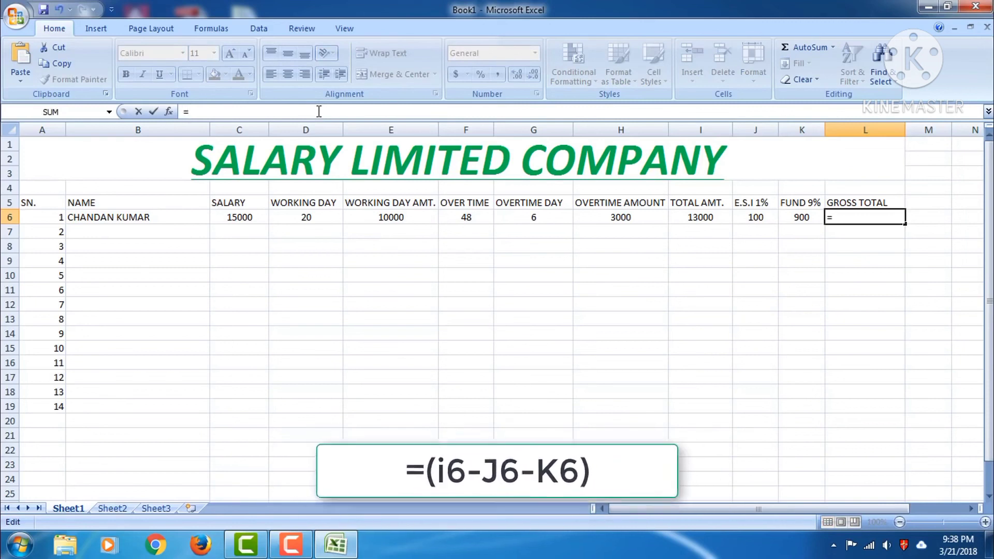
{"action": "type", "text": "("}
{"action": "type", "text": "I"}
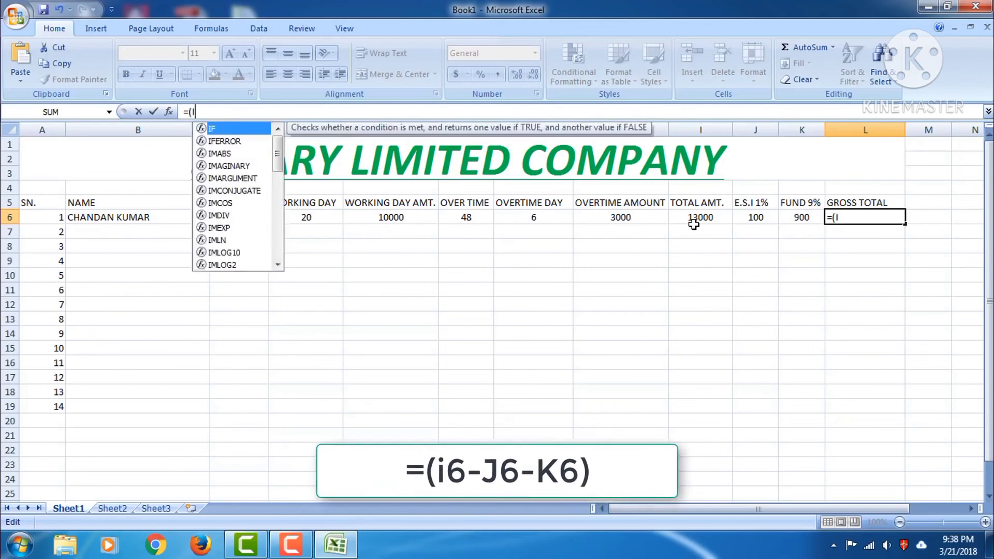
{"action": "type", "text": "6-"}
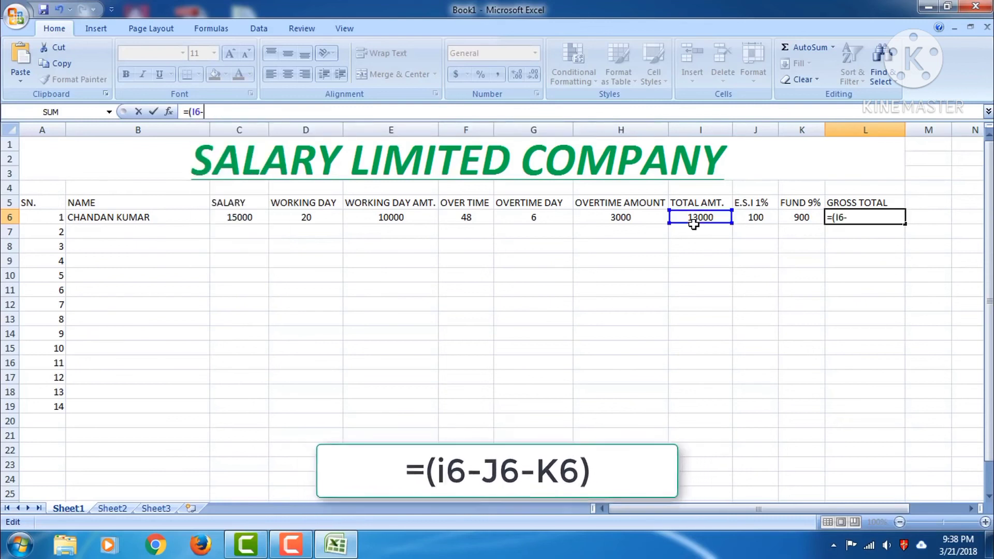
{"action": "type", "text": "J6-"}
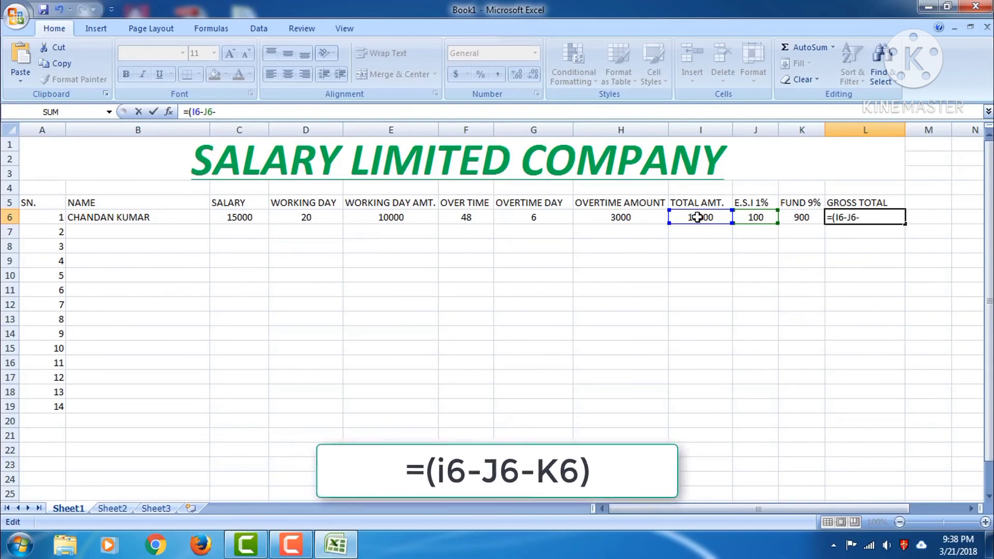
{"action": "type", "text": "K6)"}
{"action": "key", "text": "Return"}
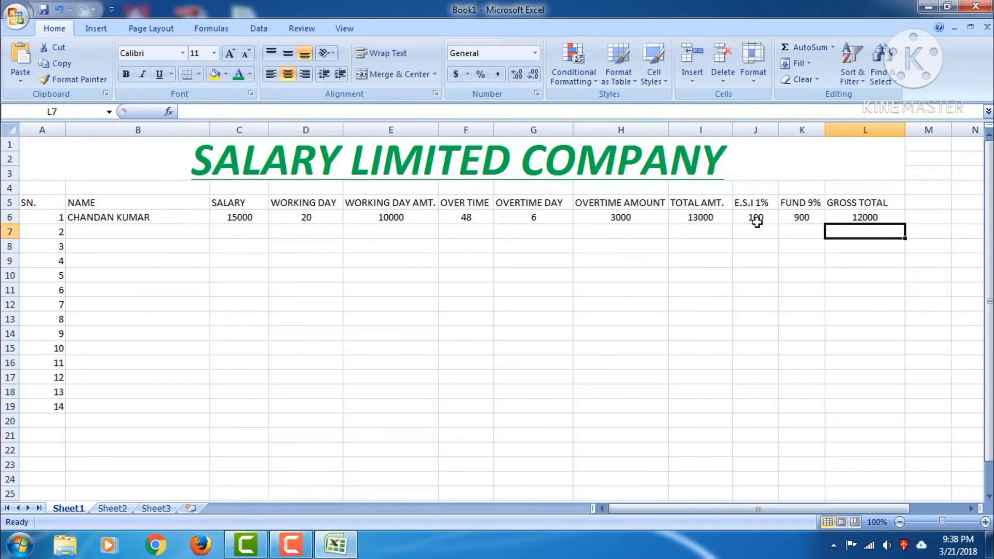
{"action": "left_click", "coordinate": [854, 215]}
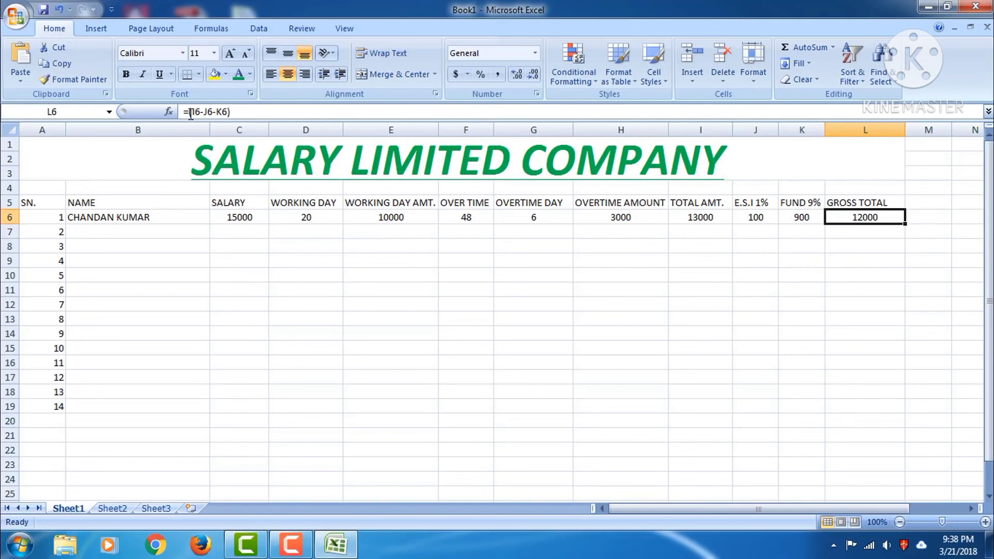
Type the ADVANCE header in M5 with a capital A, then widen column M to fit it
{"action": "left_click", "coordinate": [859, 230]}
{"action": "left_click", "coordinate": [855, 217]}
{"action": "left_click_drag", "start_coordinate": [693, 509], "coordinate": [747, 508]}
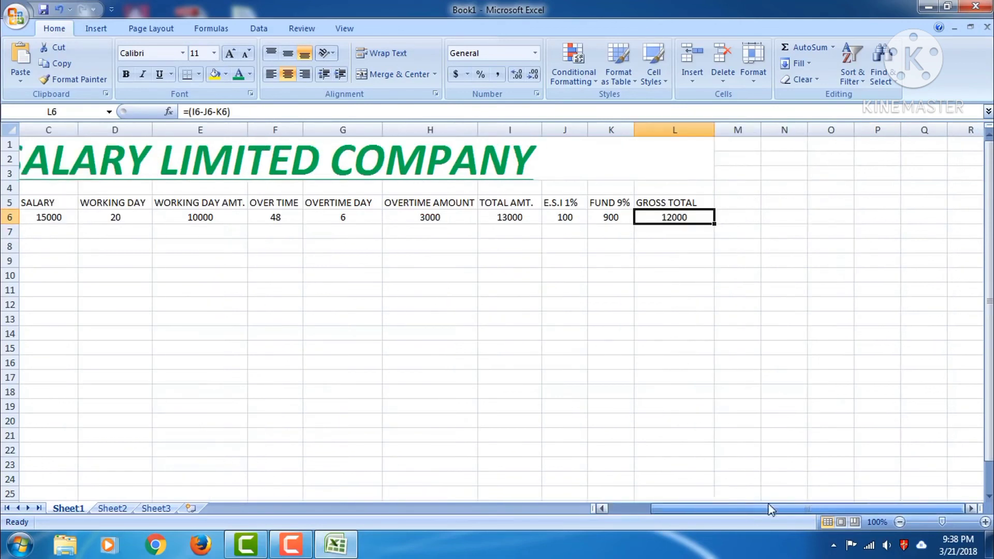
{"action": "left_click", "coordinate": [737, 202]}
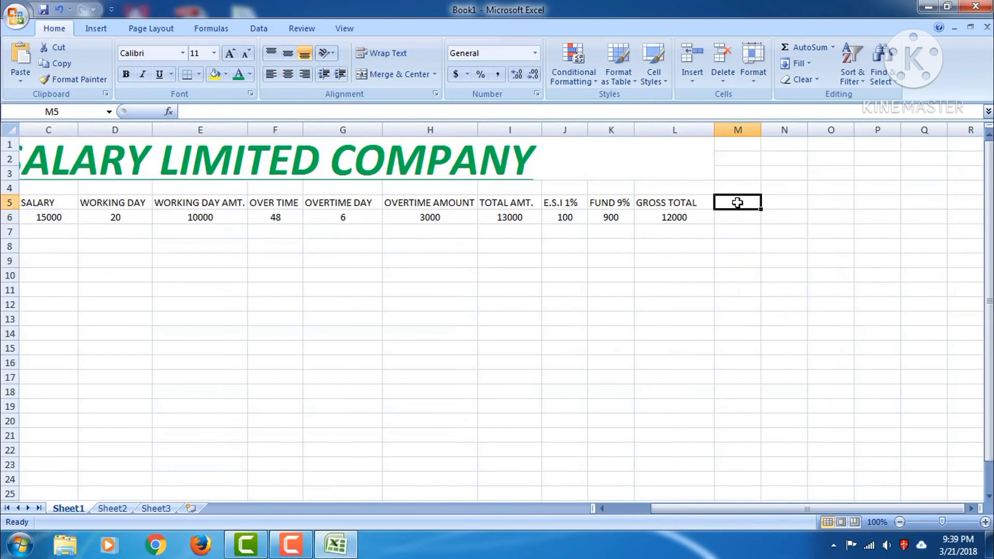
{"action": "type", "text": "aDVANCE"}
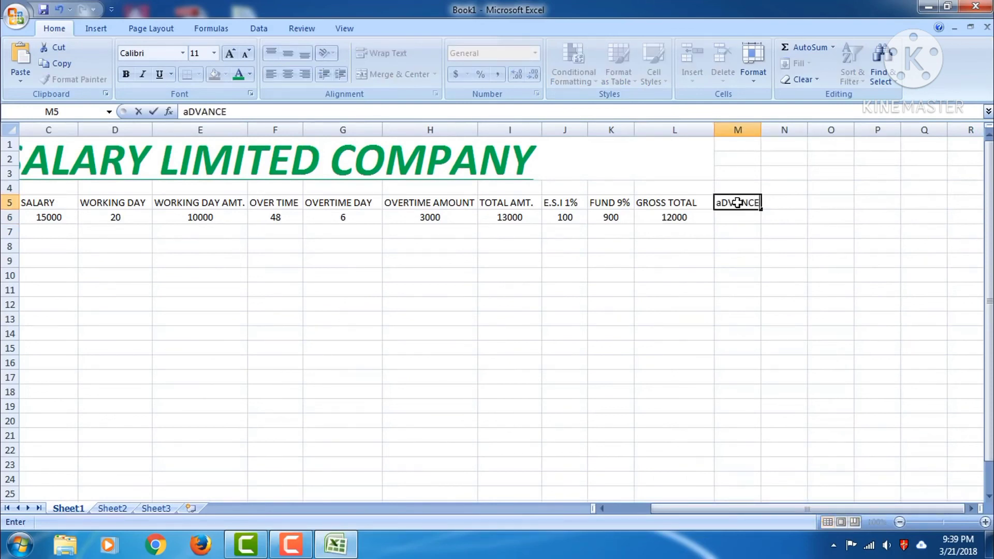
{"action": "left_click", "coordinate": [723, 202]}
{"action": "key", "text": "BackSpace"}
{"action": "type", "text": "A"}
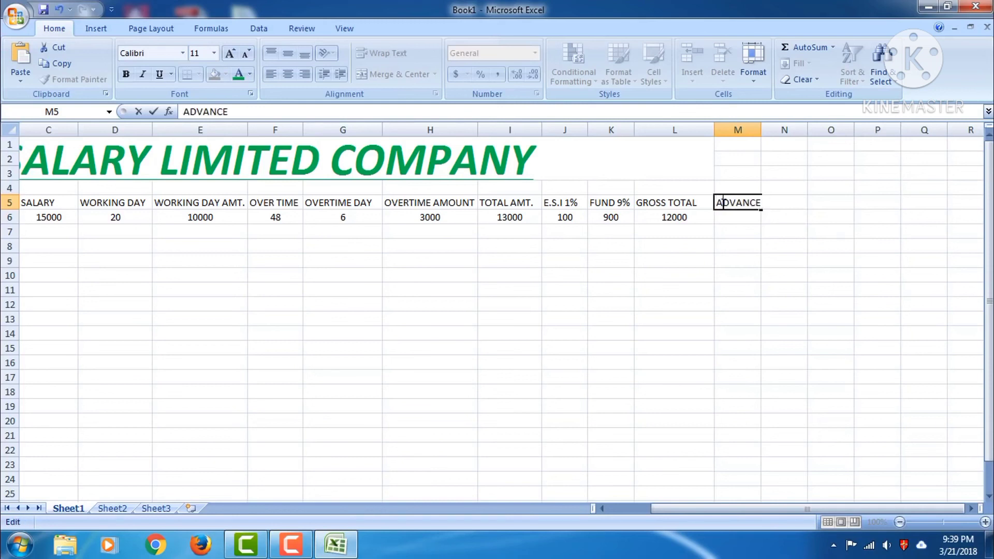
{"action": "left_click", "coordinate": [757, 130]}
{"action": "left_click_drag", "start_coordinate": [761, 130], "coordinate": [791, 130]}
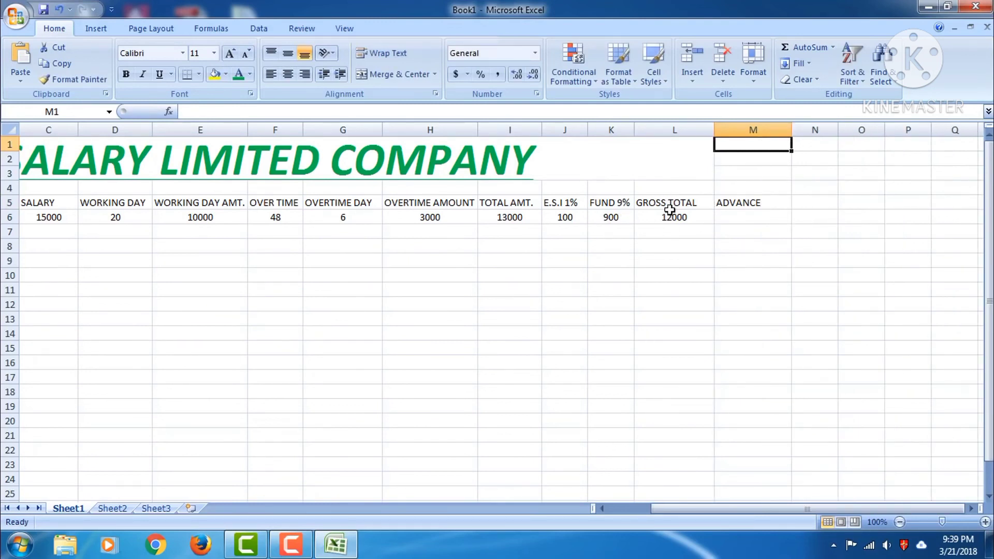
Insert a blank column L before the GROSS TOTAL column
{"action": "left_click", "coordinate": [753, 212]}
{"action": "left_click", "coordinate": [755, 202]}
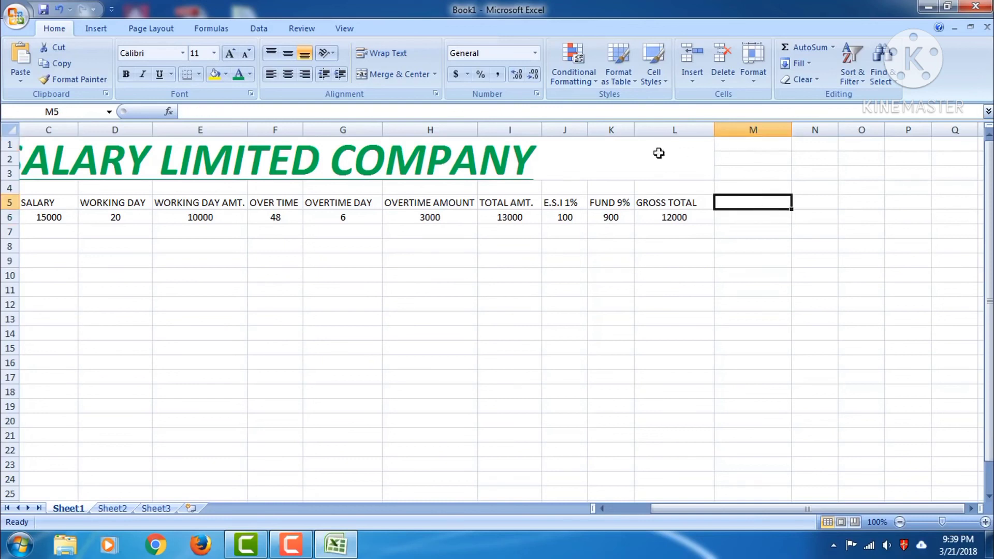
{"action": "left_click", "coordinate": [650, 130]}
{"action": "right_click", "coordinate": [650, 133]}
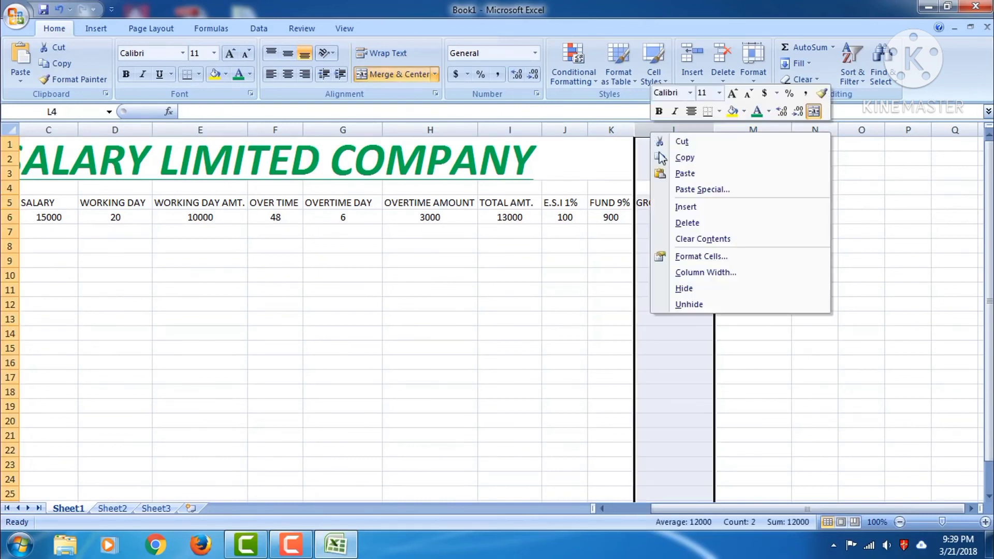
{"action": "left_click", "coordinate": [668, 206]}
Label the new column ADVANCE in L5 and widen column L to fit it
{"action": "left_click", "coordinate": [663, 203]}
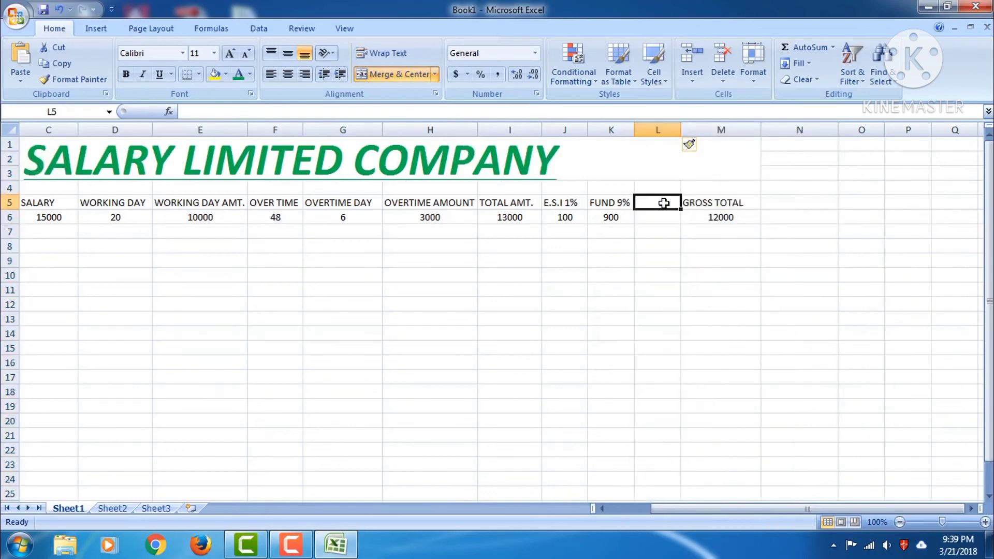
{"action": "type", "text": "AD"}
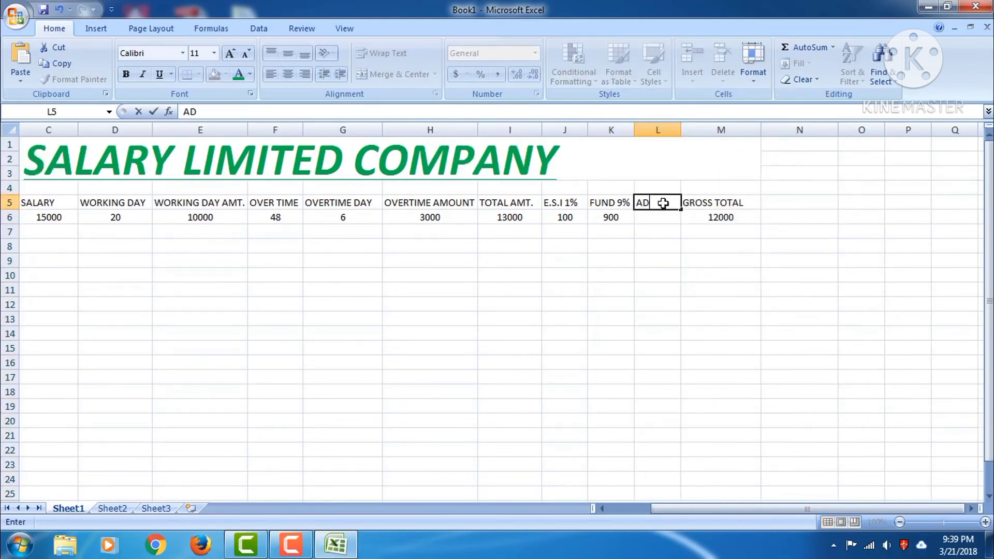
{"action": "type", "text": "VANCE"}
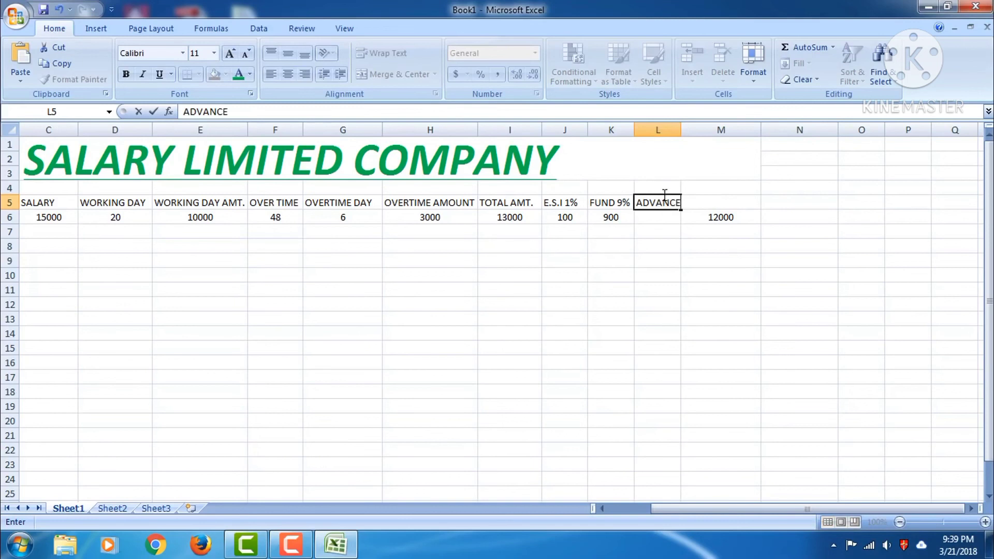
{"action": "left_click", "coordinate": [651, 160]}
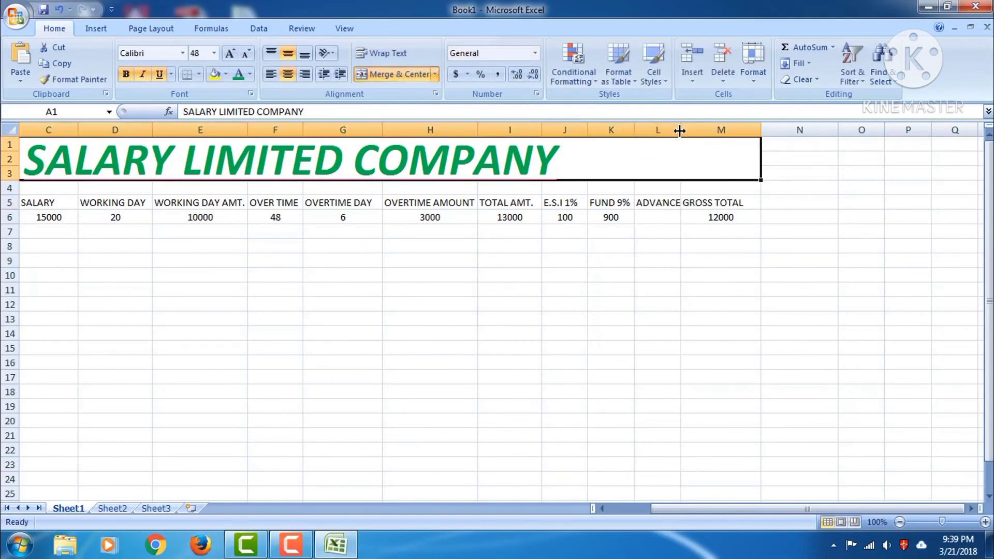
{"action": "left_click_drag", "start_coordinate": [680, 130], "coordinate": [698, 130]}
Enter an advance of 5000 in L6 and change GROSS TOTAL to =(I6-J6-K6-L6)
{"action": "left_click", "coordinate": [669, 219]}
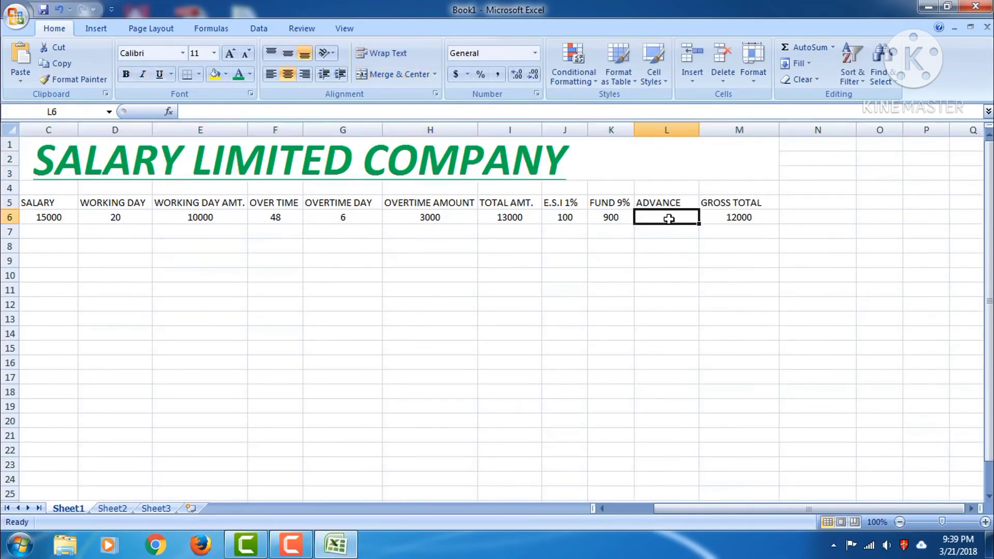
{"action": "type", "text": "500"}
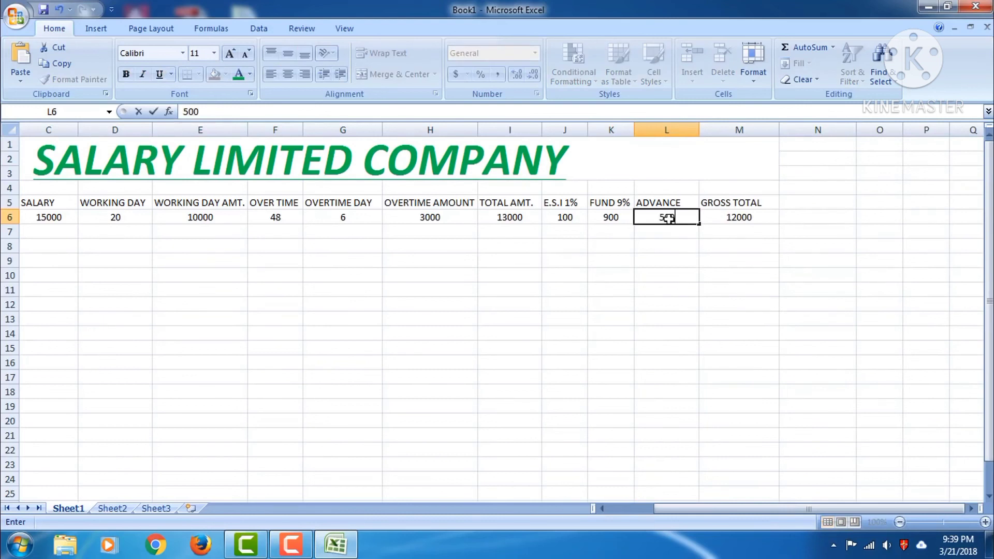
{"action": "type", "text": "0"}
{"action": "left_click", "coordinate": [721, 218]}
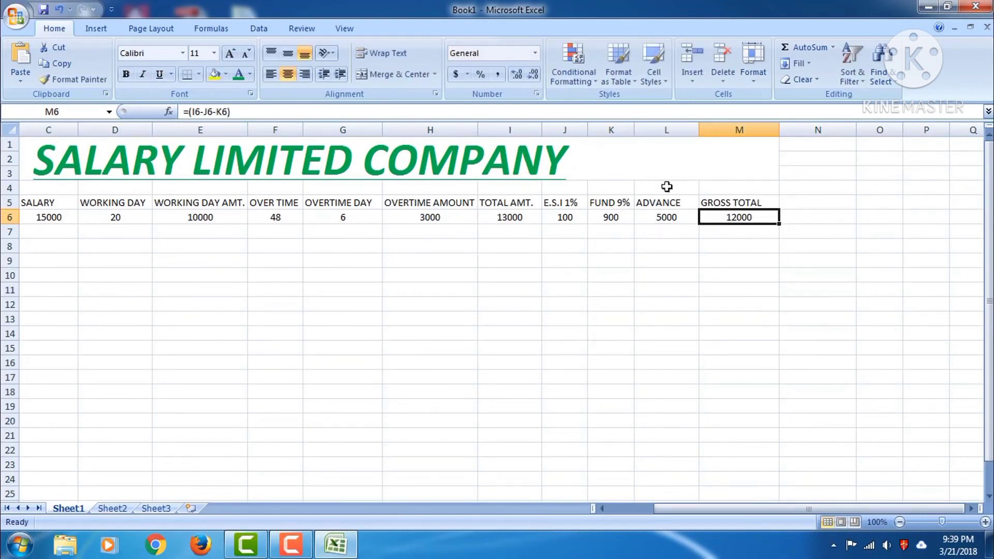
{"action": "left_click", "coordinate": [228, 112]}
{"action": "type", "text": "-"}
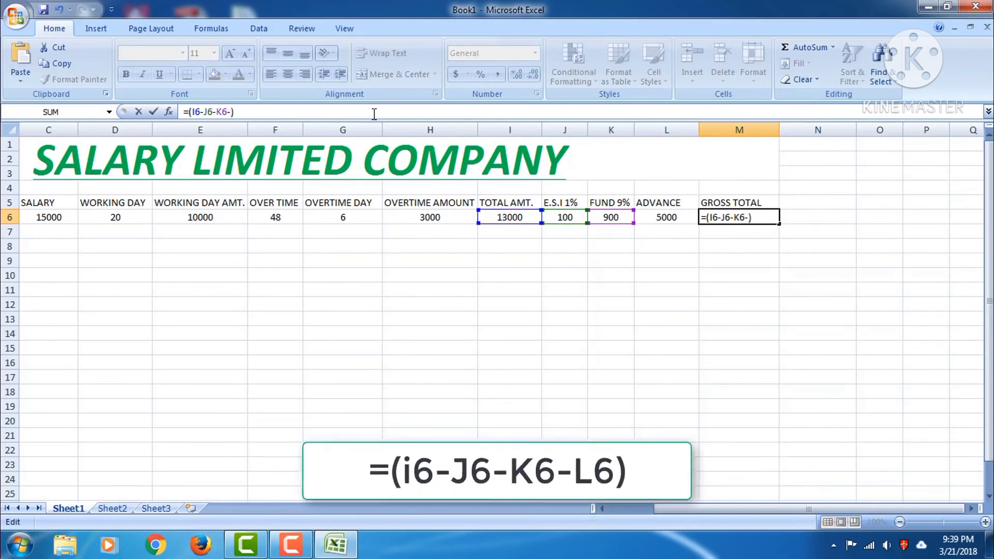
{"action": "type", "text": "L6"}
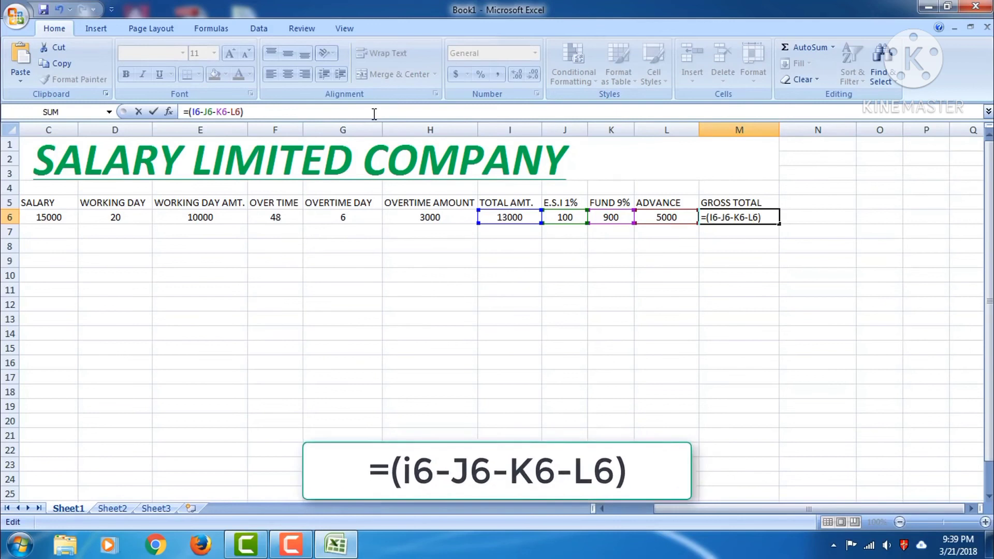
{"action": "key", "text": "Return"}
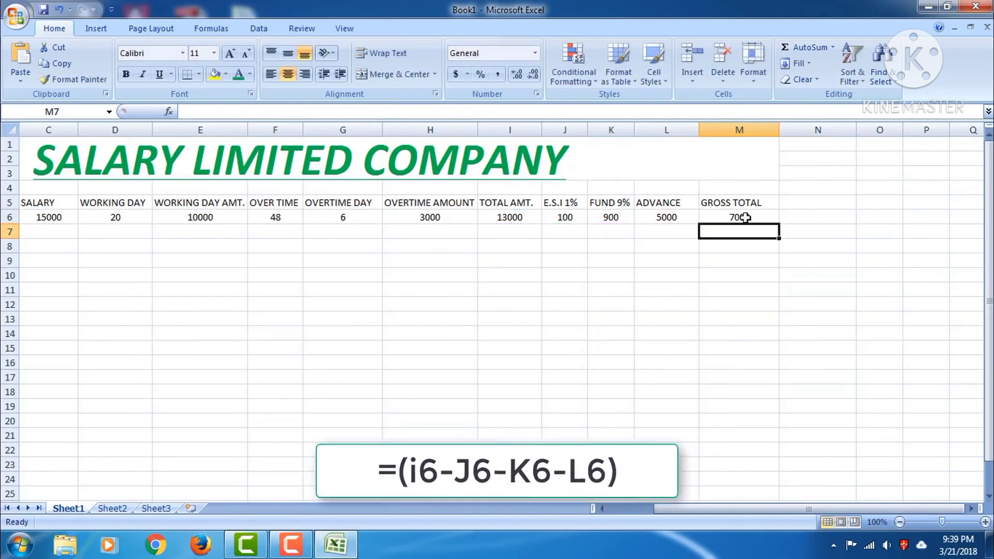
Test GROSS TOTAL with a 0 advance, then restore the advance to 5000
{"action": "left_click", "coordinate": [658, 217]}
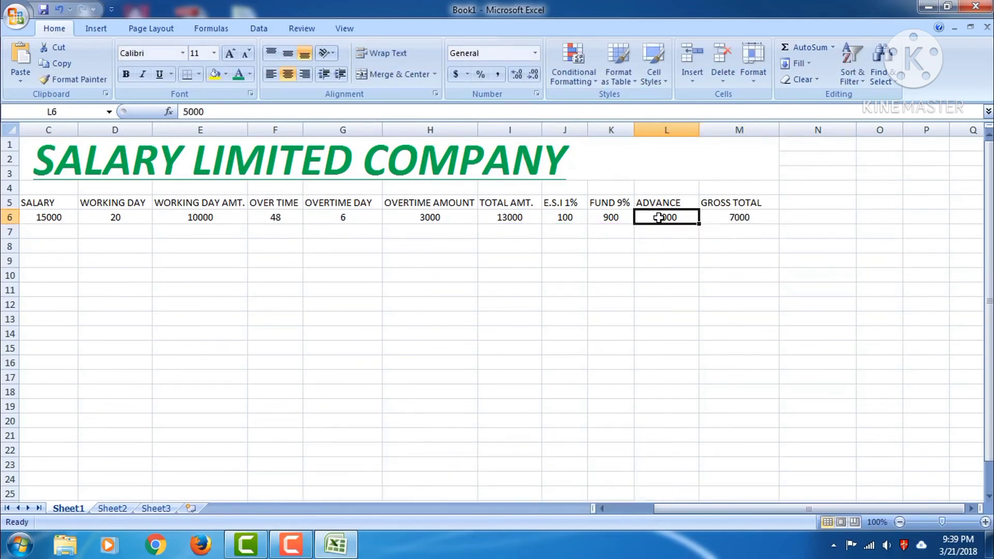
{"action": "type", "text": "0"}
{"action": "key", "text": "Return"}
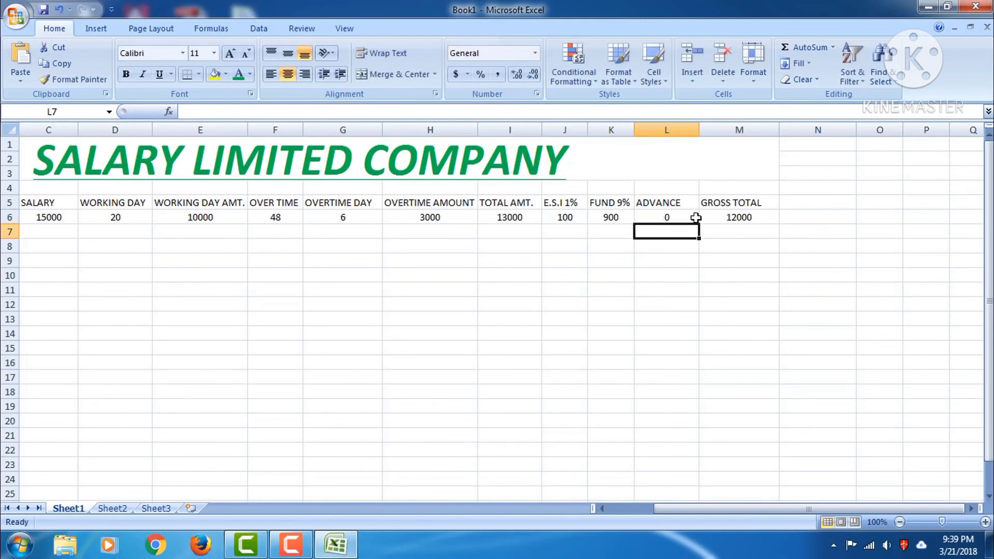
{"action": "left_click", "coordinate": [658, 220]}
{"action": "type", "text": "50"}
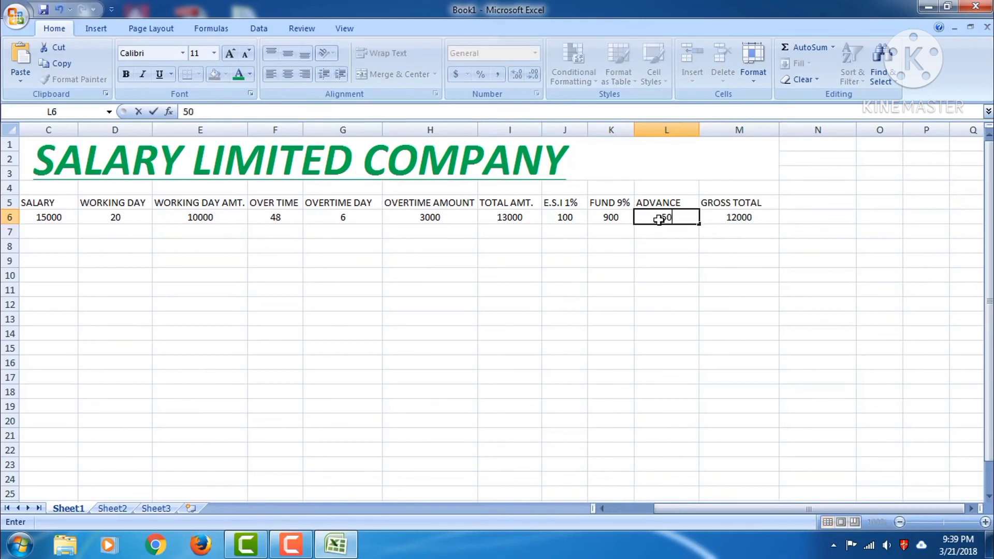
{"action": "type", "text": "00"}
{"action": "key", "text": "Return"}
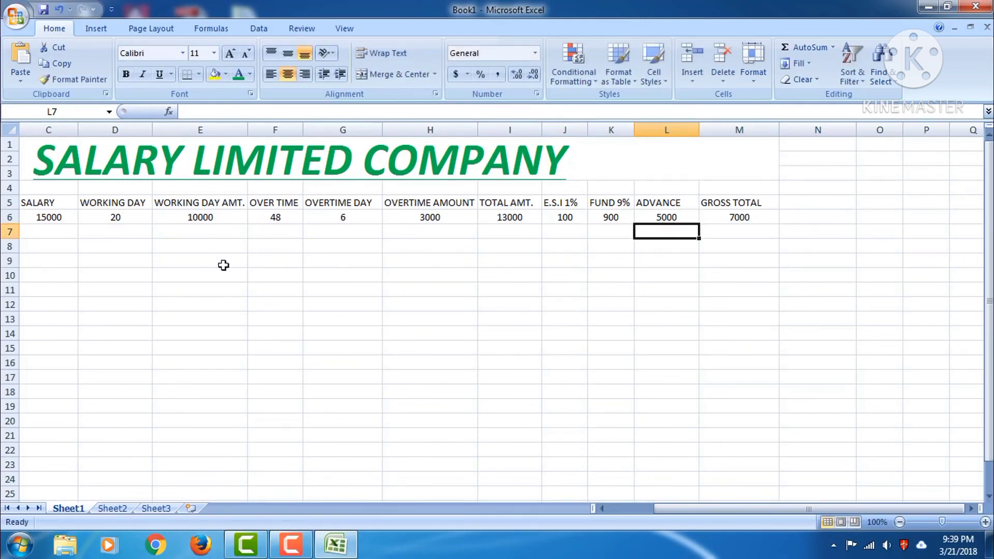
Enter the second employee's name in B7 with salary 20000, 26 working days and 78 overtime
{"action": "left_click_drag", "start_coordinate": [653, 508], "coordinate": [627, 508]}
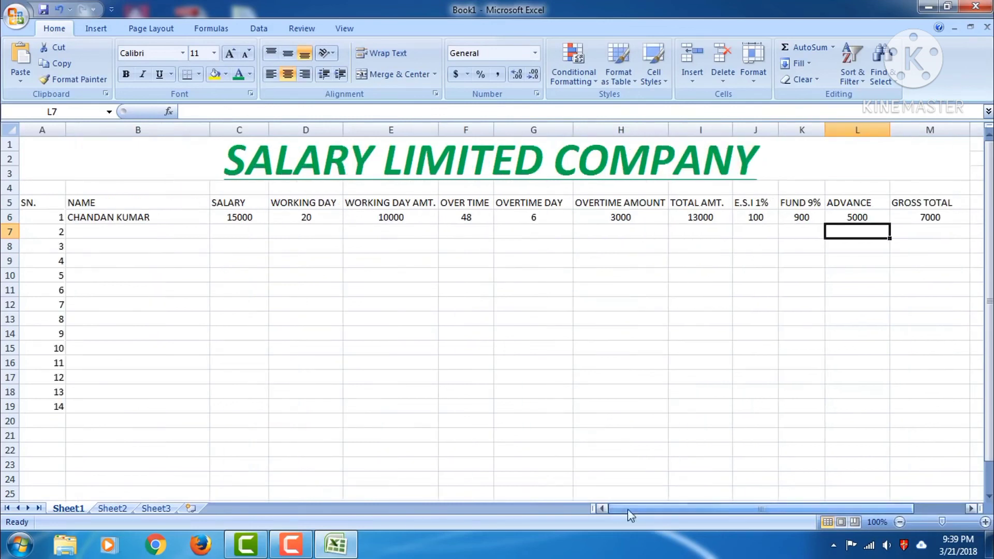
{"action": "left_click", "coordinate": [109, 234]}
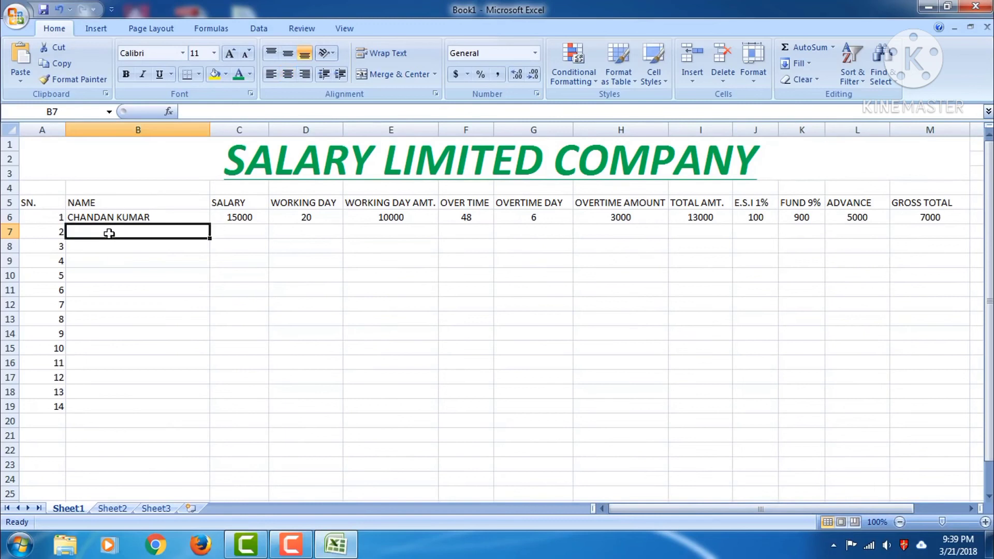
{"action": "type", "text": "RAM KUMAR"}
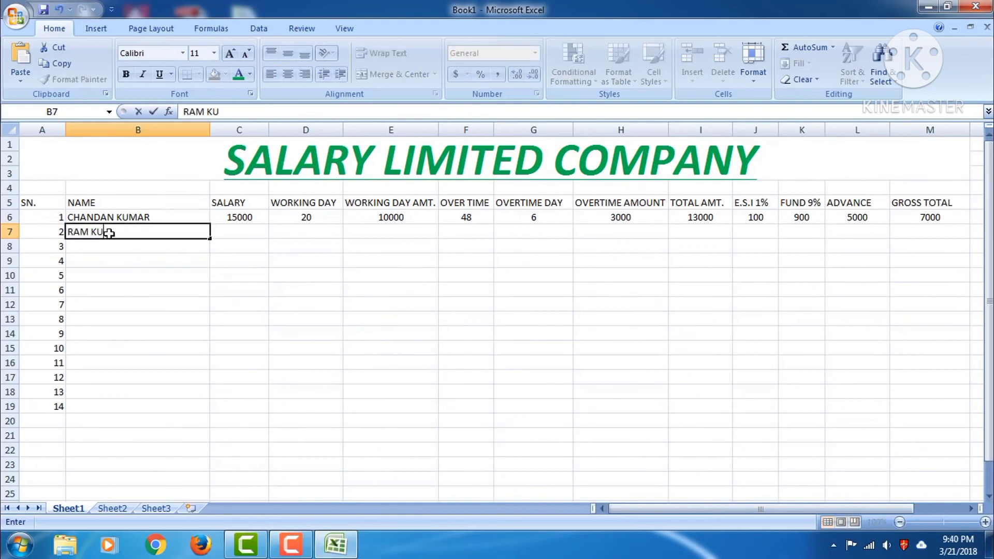
{"action": "left_click", "coordinate": [234, 237]}
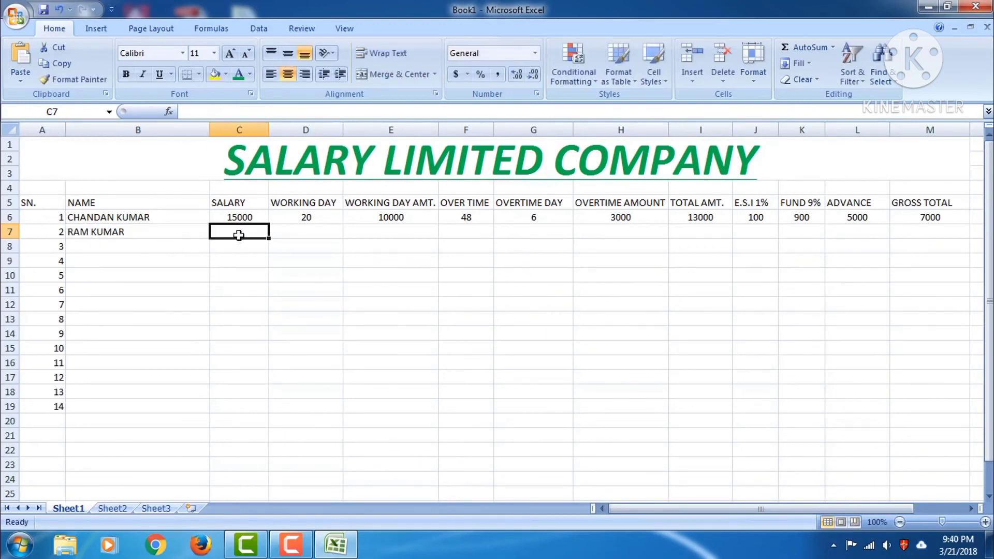
{"action": "type", "text": "20000"}
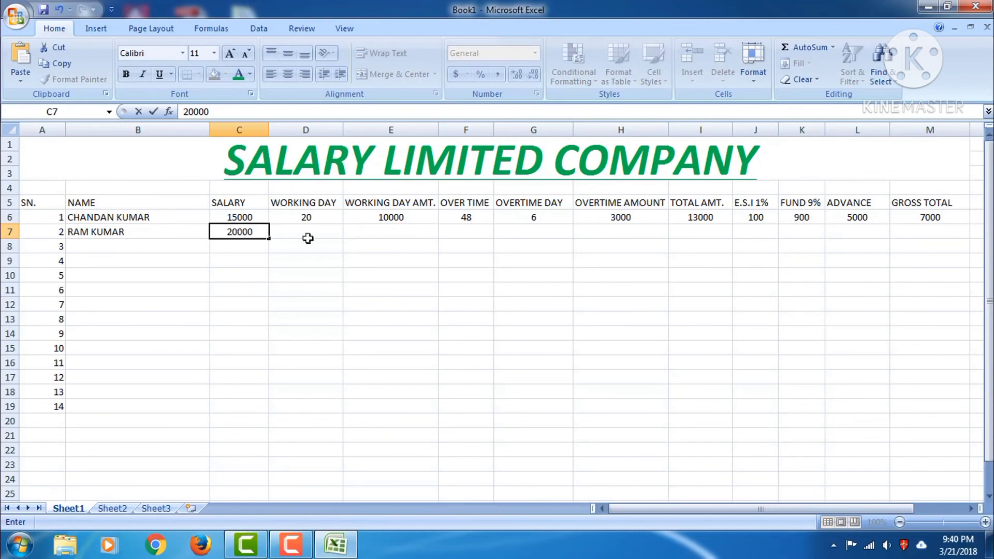
{"action": "left_click", "coordinate": [325, 233]}
{"action": "type", "text": "25"}
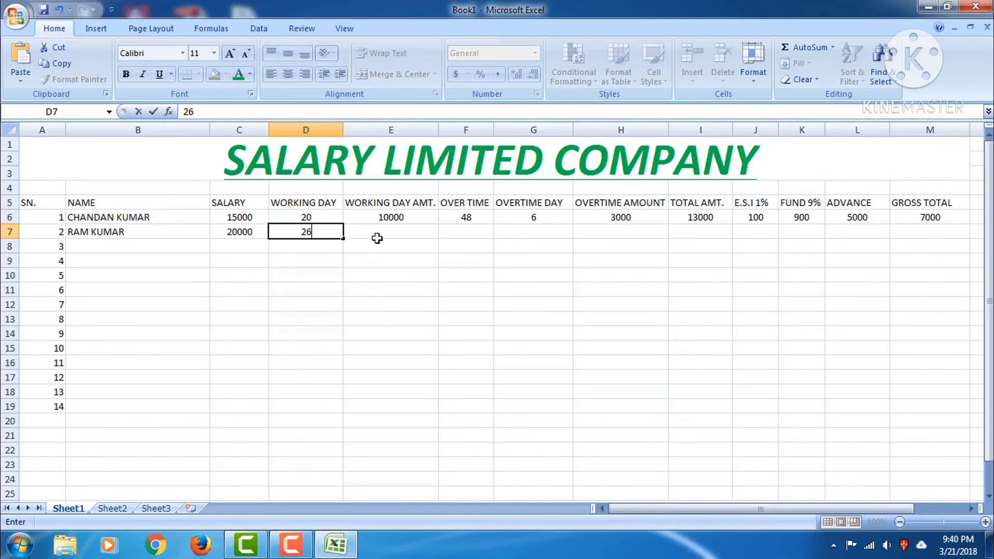
{"action": "left_click", "coordinate": [474, 232]}
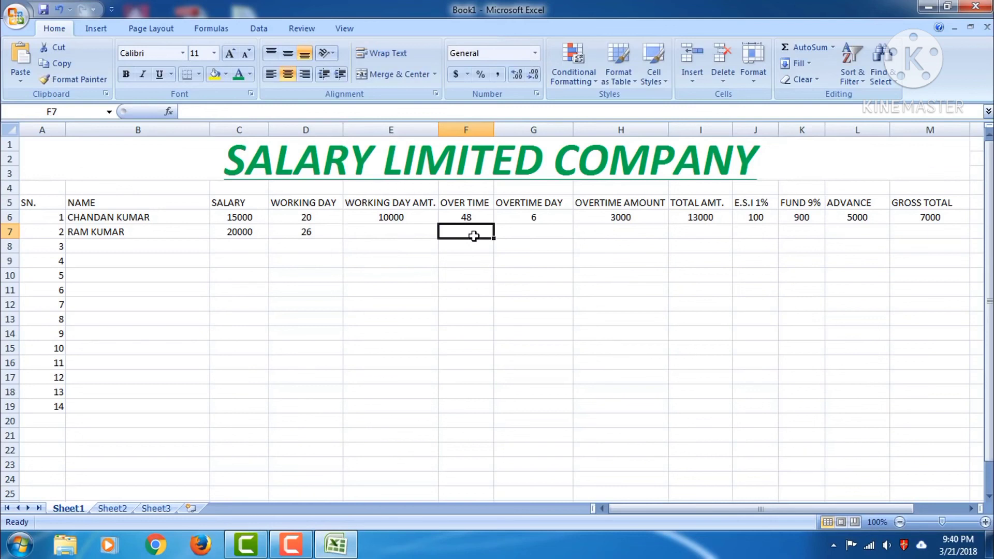
{"action": "type", "text": "78"}
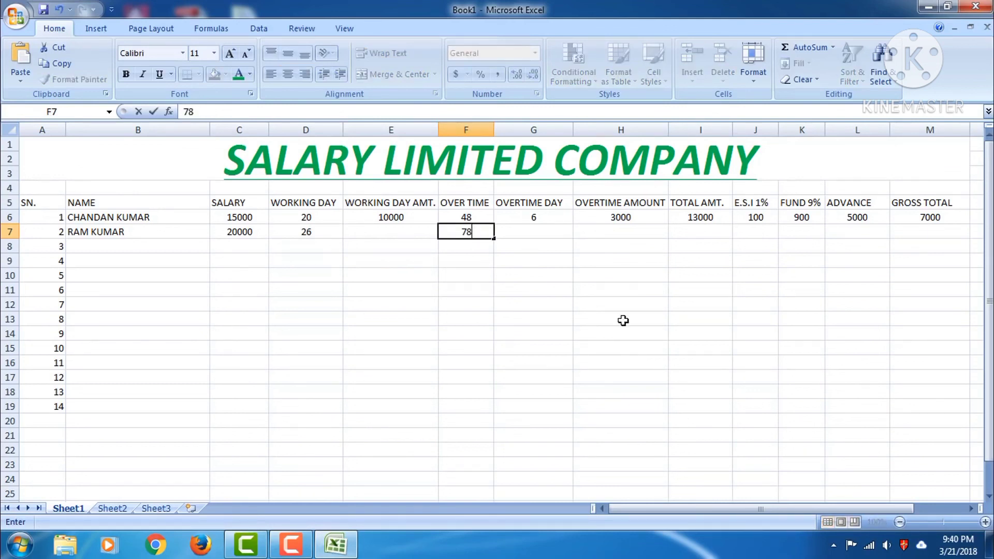
{"action": "left_click", "coordinate": [406, 218]}
Fill the WORKING DAY AMT., OVERTIME DAY, OVERTIME AMOUNT and TOTAL AMT. formulas down the rows
{"action": "left_click_drag", "start_coordinate": [438, 226], "coordinate": [438, 386]}
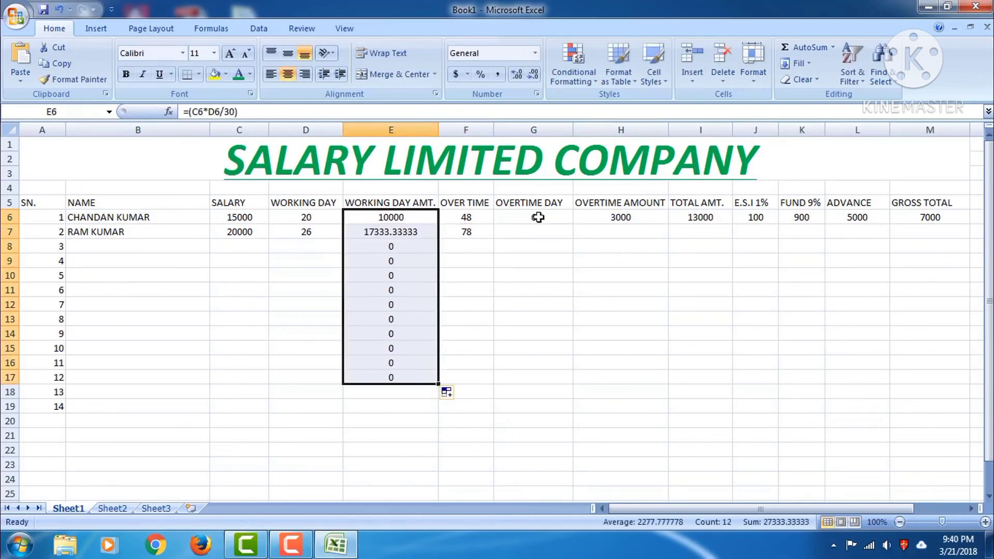
{"action": "left_click", "coordinate": [514, 225]}
{"action": "left_click_drag", "start_coordinate": [573, 224], "coordinate": [572, 409]}
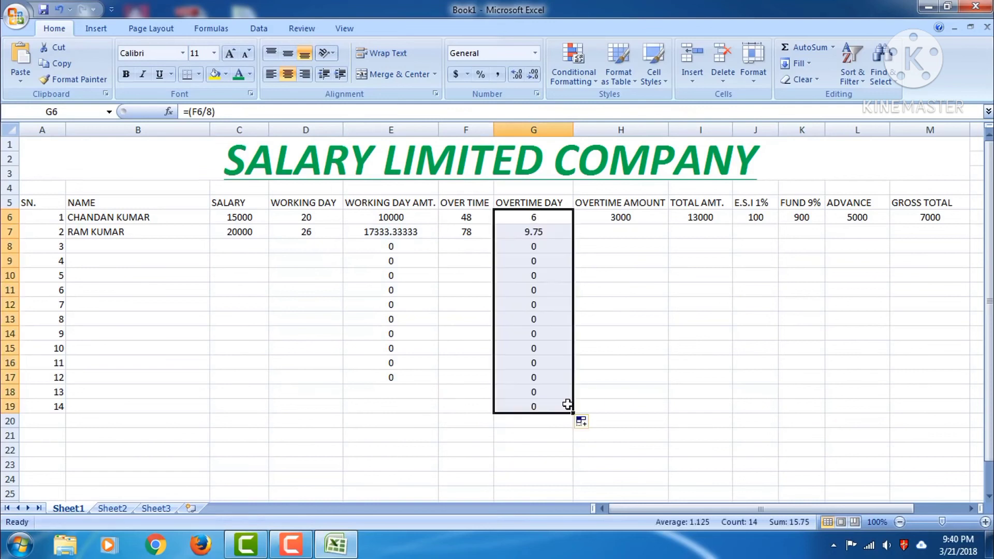
{"action": "left_click", "coordinate": [640, 218]}
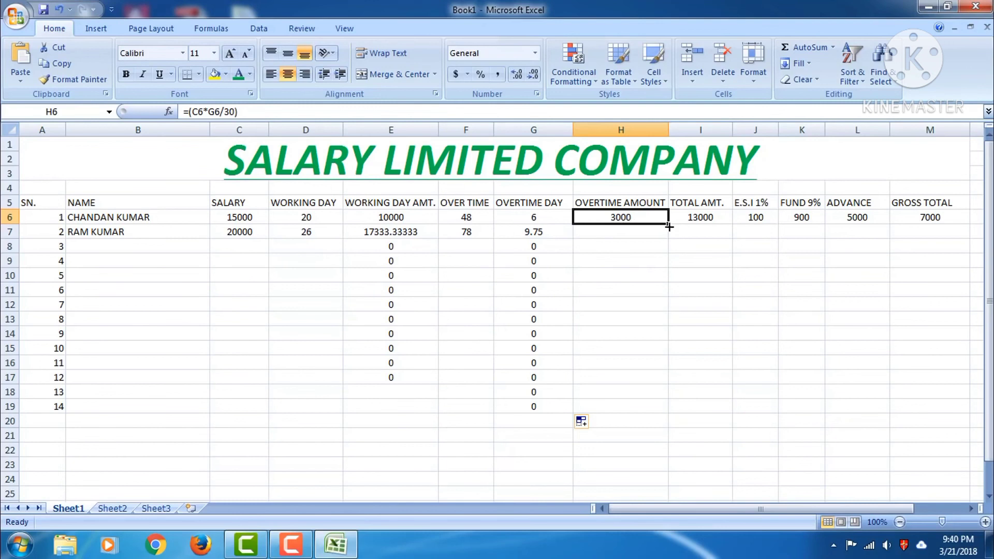
{"action": "left_click_drag", "start_coordinate": [669, 227], "coordinate": [669, 393]}
{"action": "left_click", "coordinate": [719, 218]}
{"action": "left_click_drag", "start_coordinate": [732, 224], "coordinate": [733, 348]}
Fill the E.S.I 1%, FUND 9%, 5000 ADVANCE and GROSS TOTAL columns down the rows
{"action": "left_click", "coordinate": [761, 218]}
{"action": "left_click_drag", "start_coordinate": [778, 224], "coordinate": [781, 362]}
{"action": "left_click", "coordinate": [813, 218]}
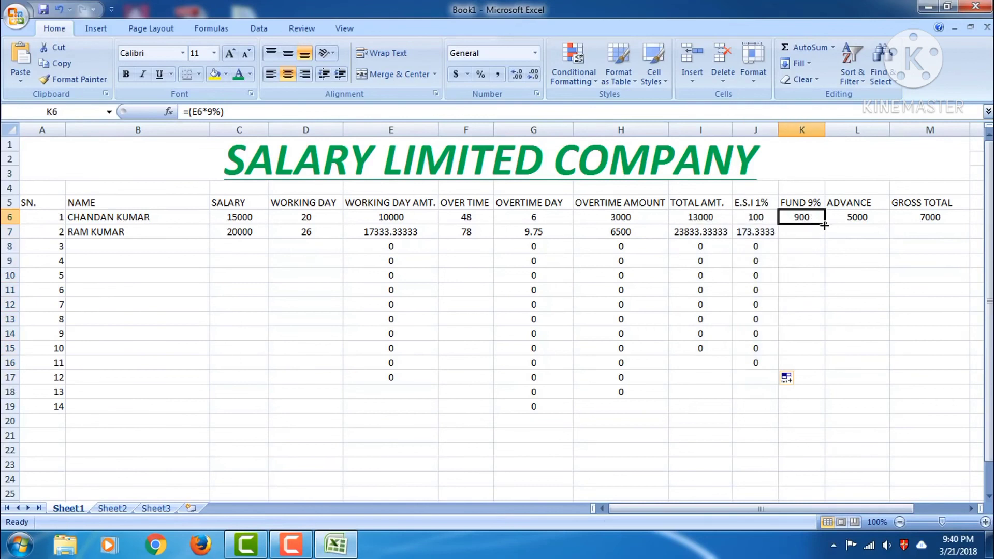
{"action": "left_click_drag", "start_coordinate": [824, 225], "coordinate": [828, 364]}
{"action": "left_click", "coordinate": [863, 216]}
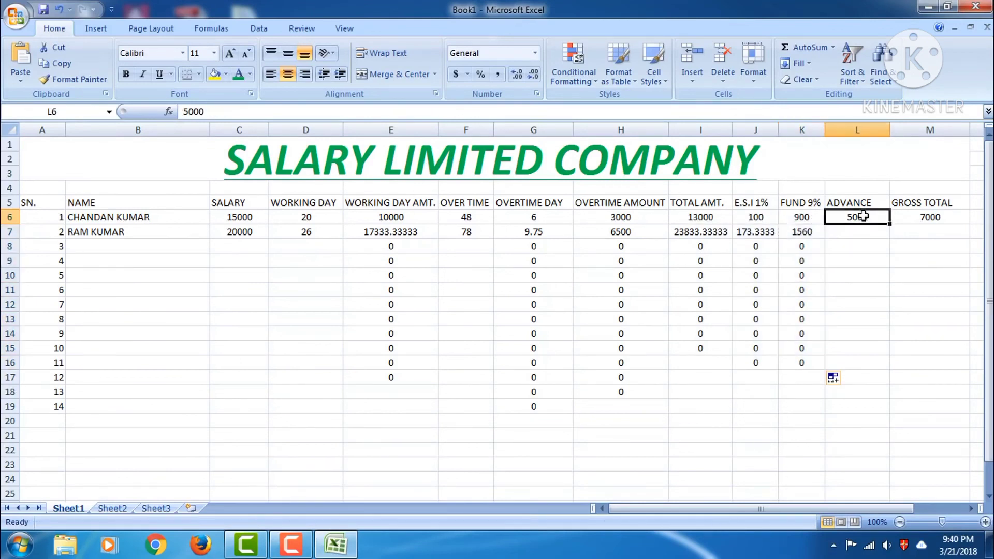
{"action": "left_click_drag", "start_coordinate": [889, 224], "coordinate": [887, 365]}
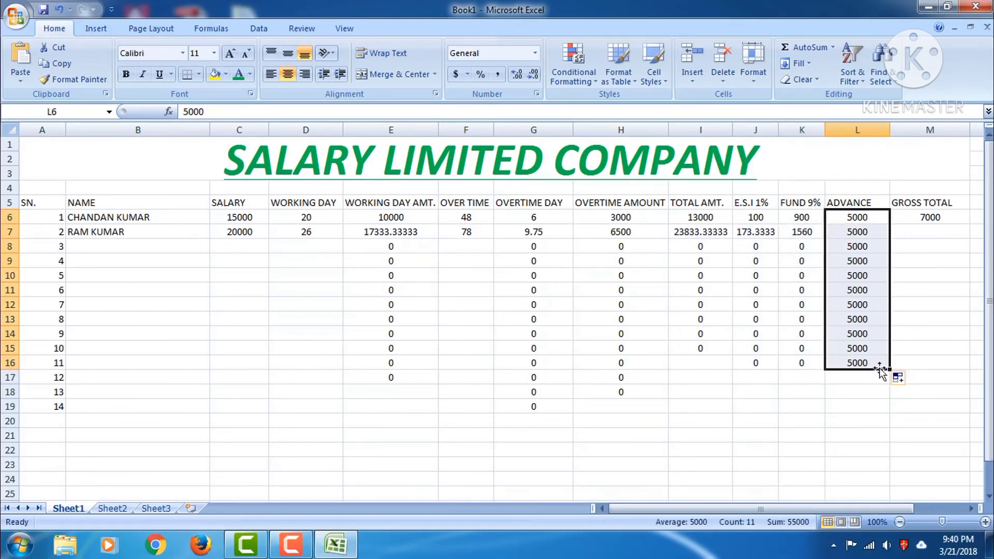
{"action": "left_click", "coordinate": [935, 219]}
{"action": "left_click_drag", "start_coordinate": [970, 225], "coordinate": [970, 365]}
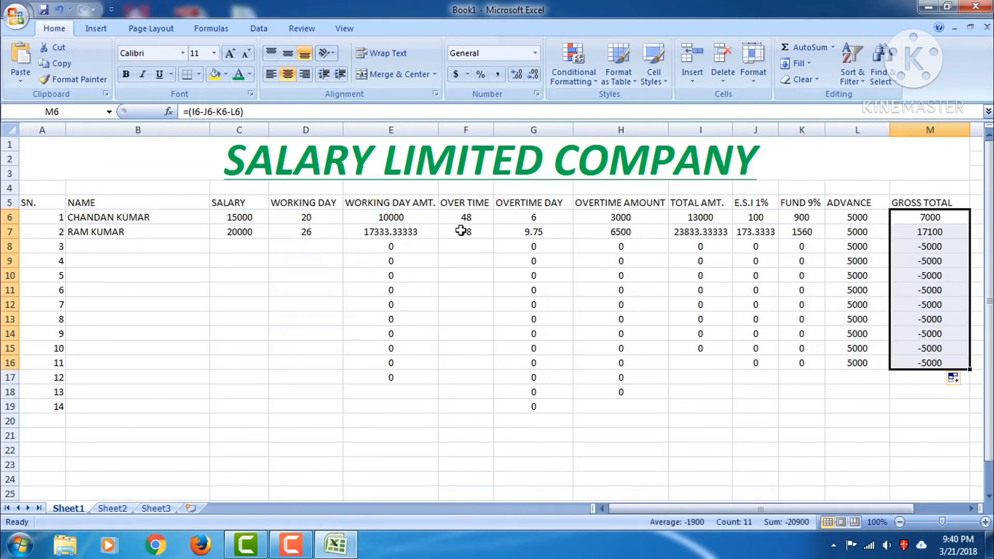
{"action": "left_click", "coordinate": [466, 232]}
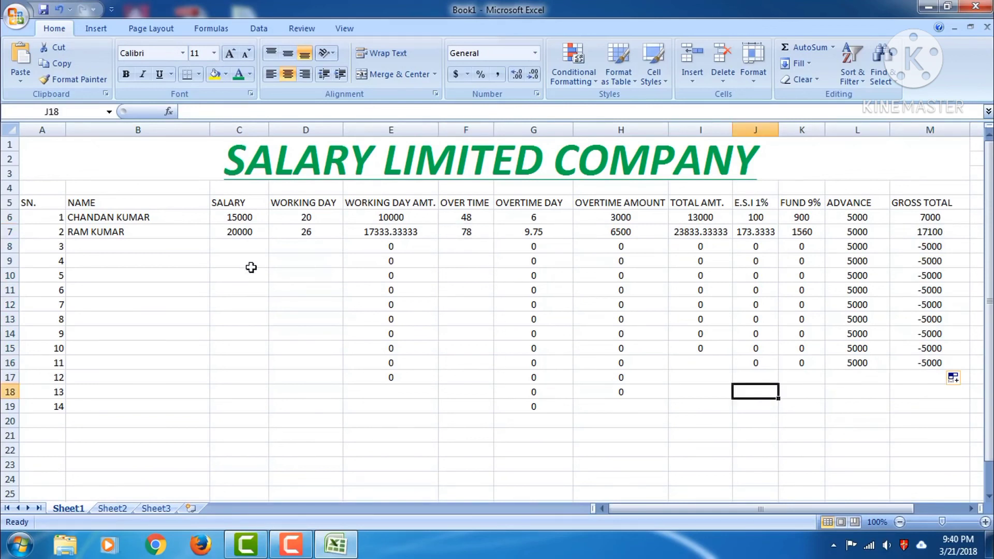
Enter the third employee's name in B8 with salary 12000, 18 working days and 35 overtime hours
{"action": "left_click", "coordinate": [175, 249]}
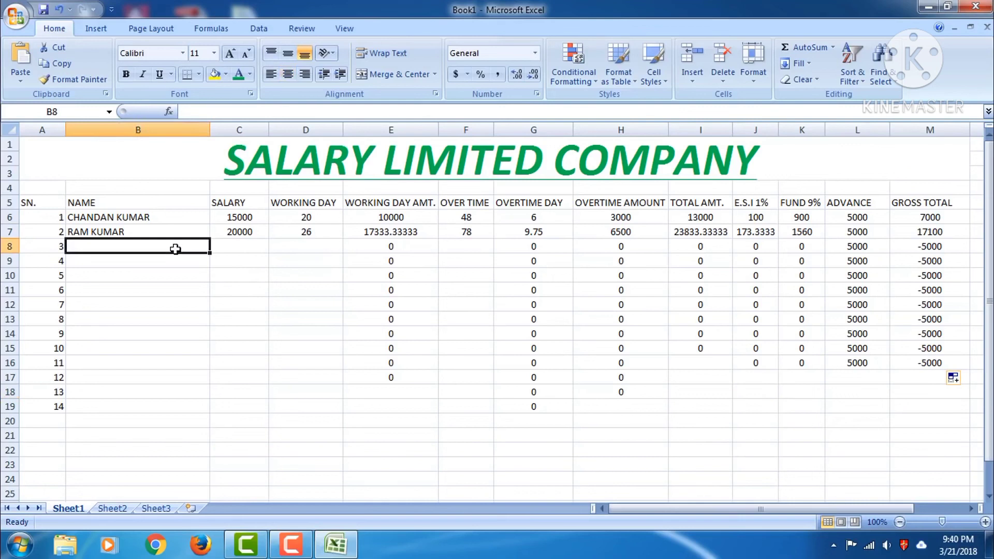
{"action": "type", "text": "SHYAM"}
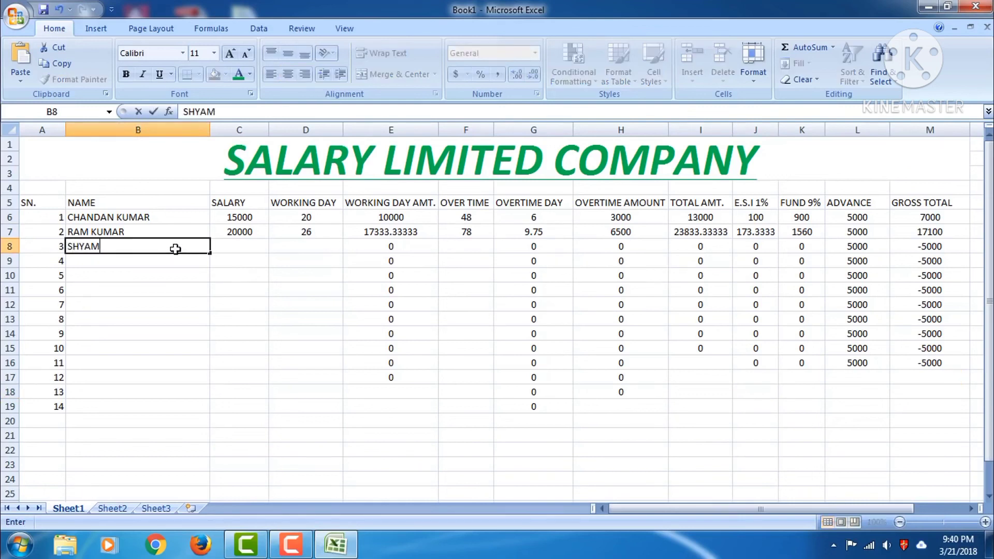
{"action": "type", "text": " KUMAR"}
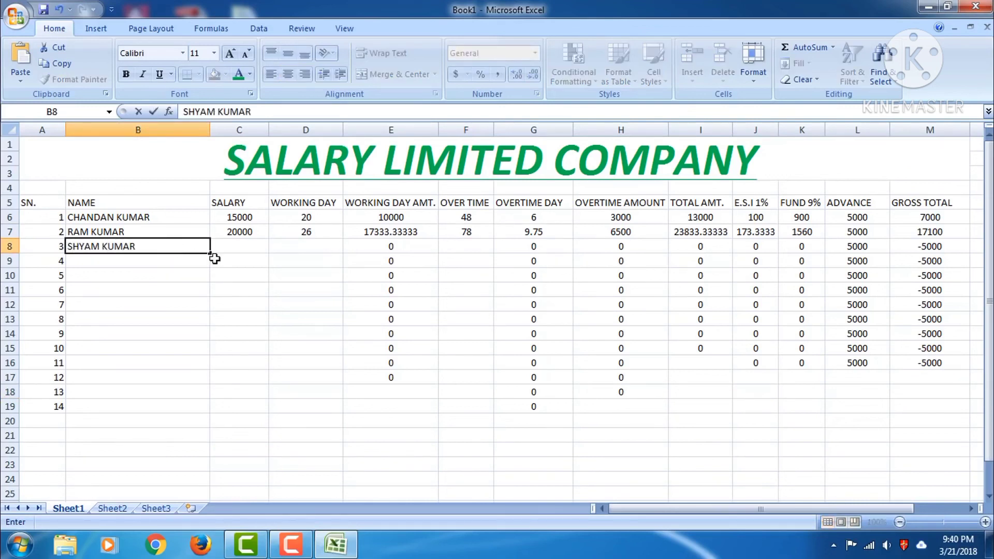
{"action": "left_click", "coordinate": [237, 246]}
{"action": "type", "text": "12000"}
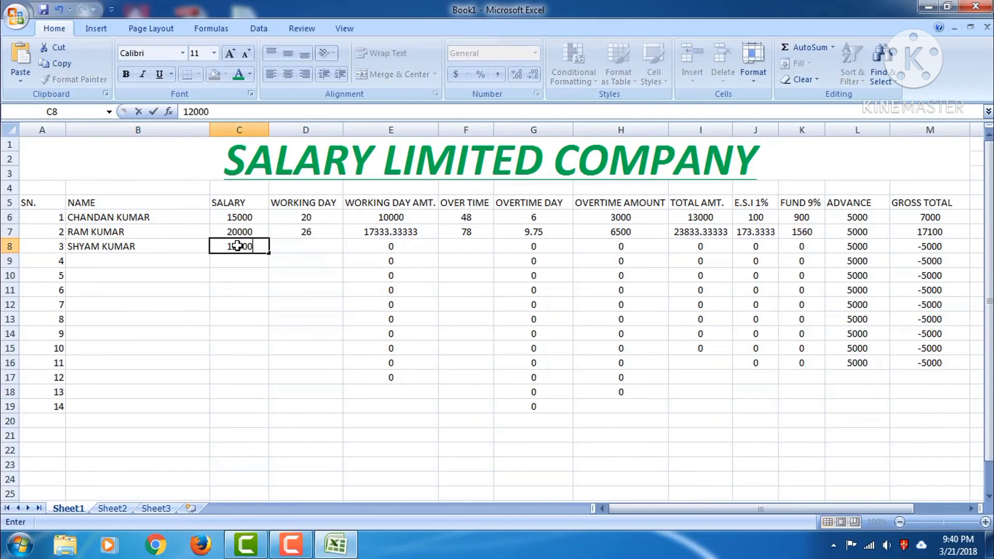
{"action": "left_click", "coordinate": [298, 249]}
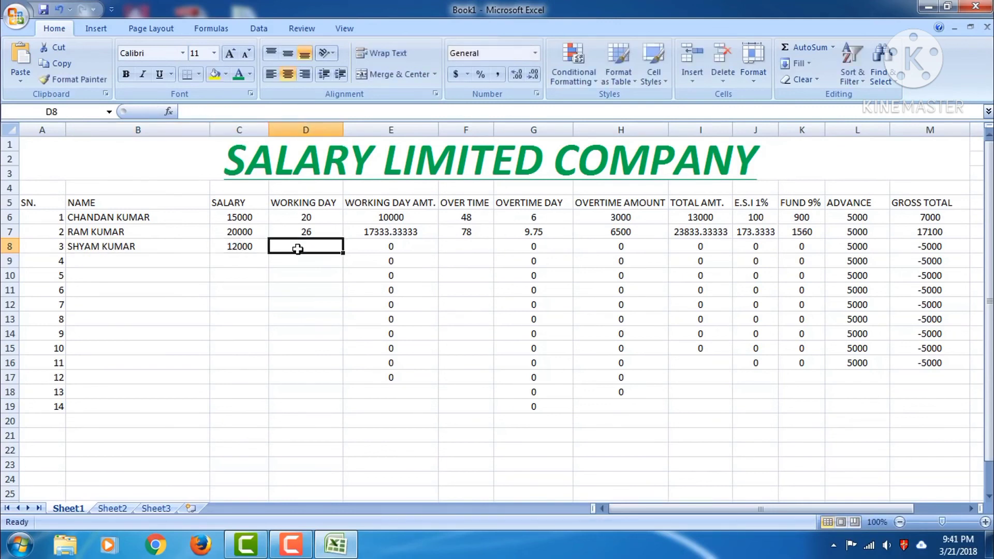
{"action": "type", "text": "18"}
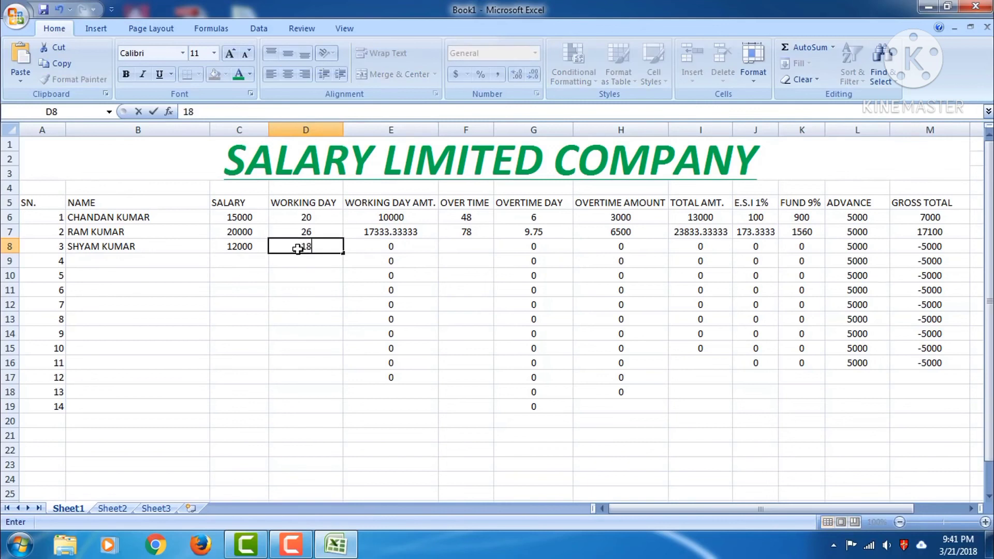
{"action": "left_click", "coordinate": [382, 262]}
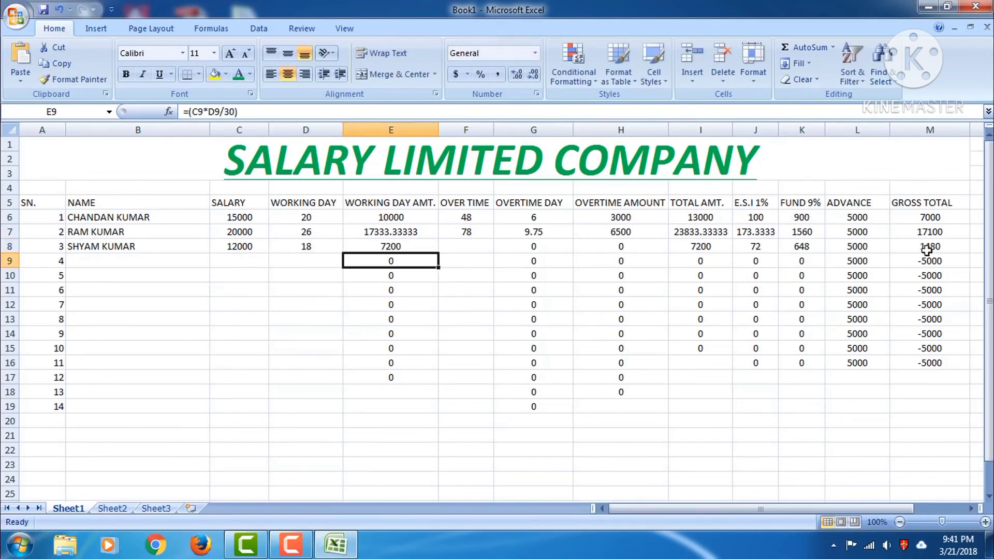
{"action": "left_click", "coordinate": [469, 248]}
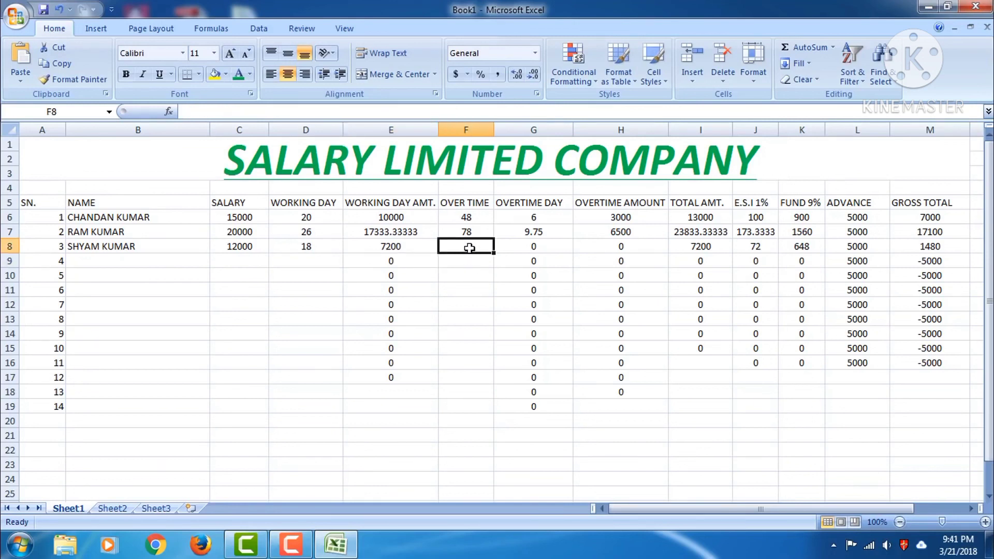
{"action": "type", "text": "35"}
{"action": "key", "text": "Return"}
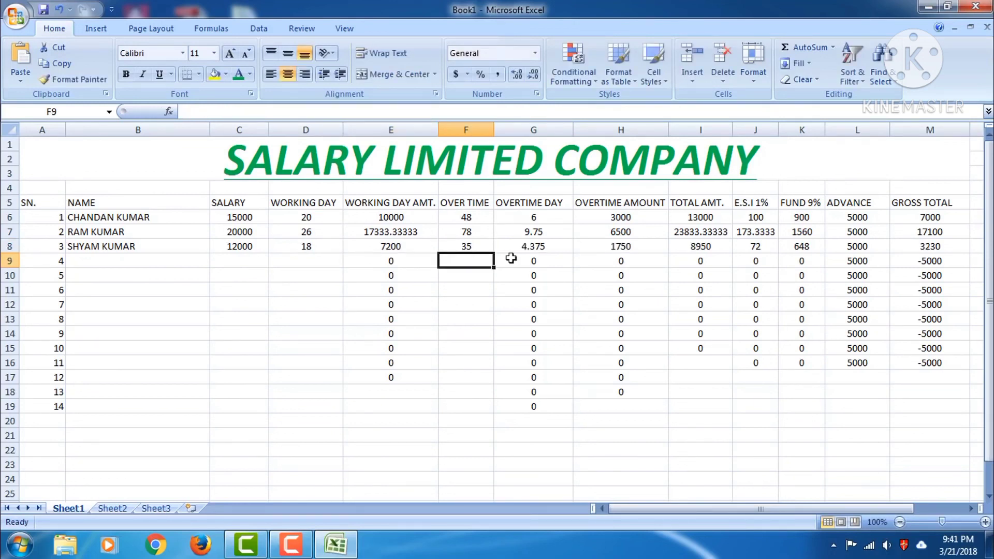